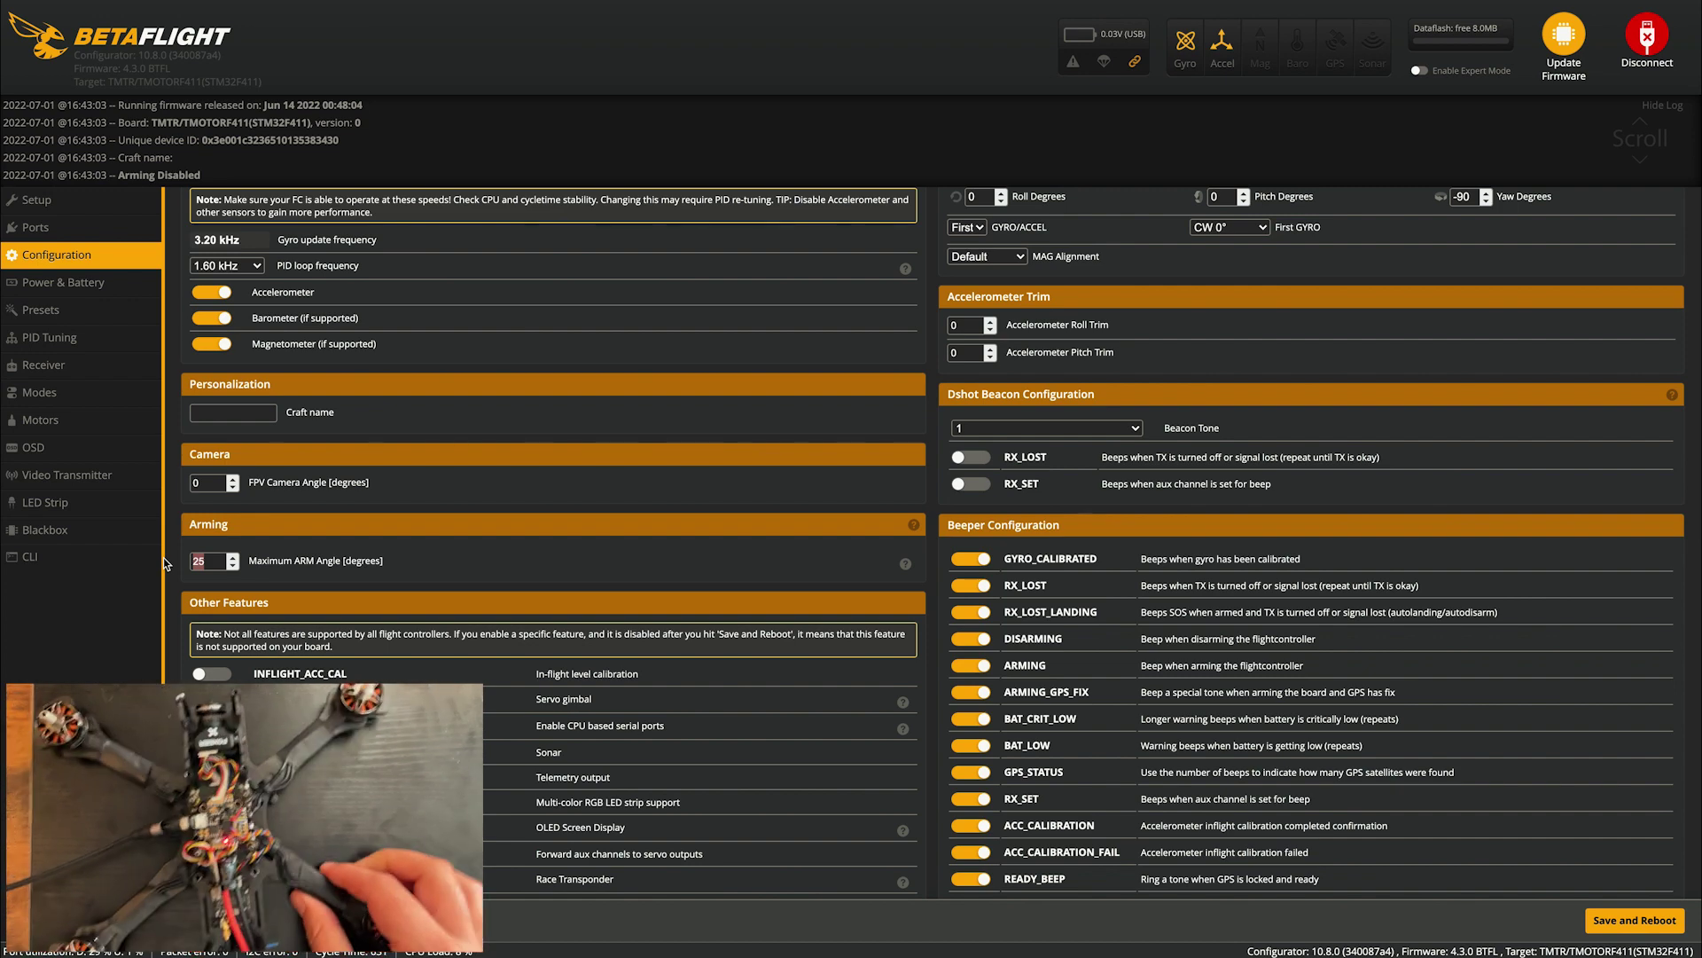
Set the Maximum ARM Angle to 45 degrees
{"action": "type", "text": "4"}
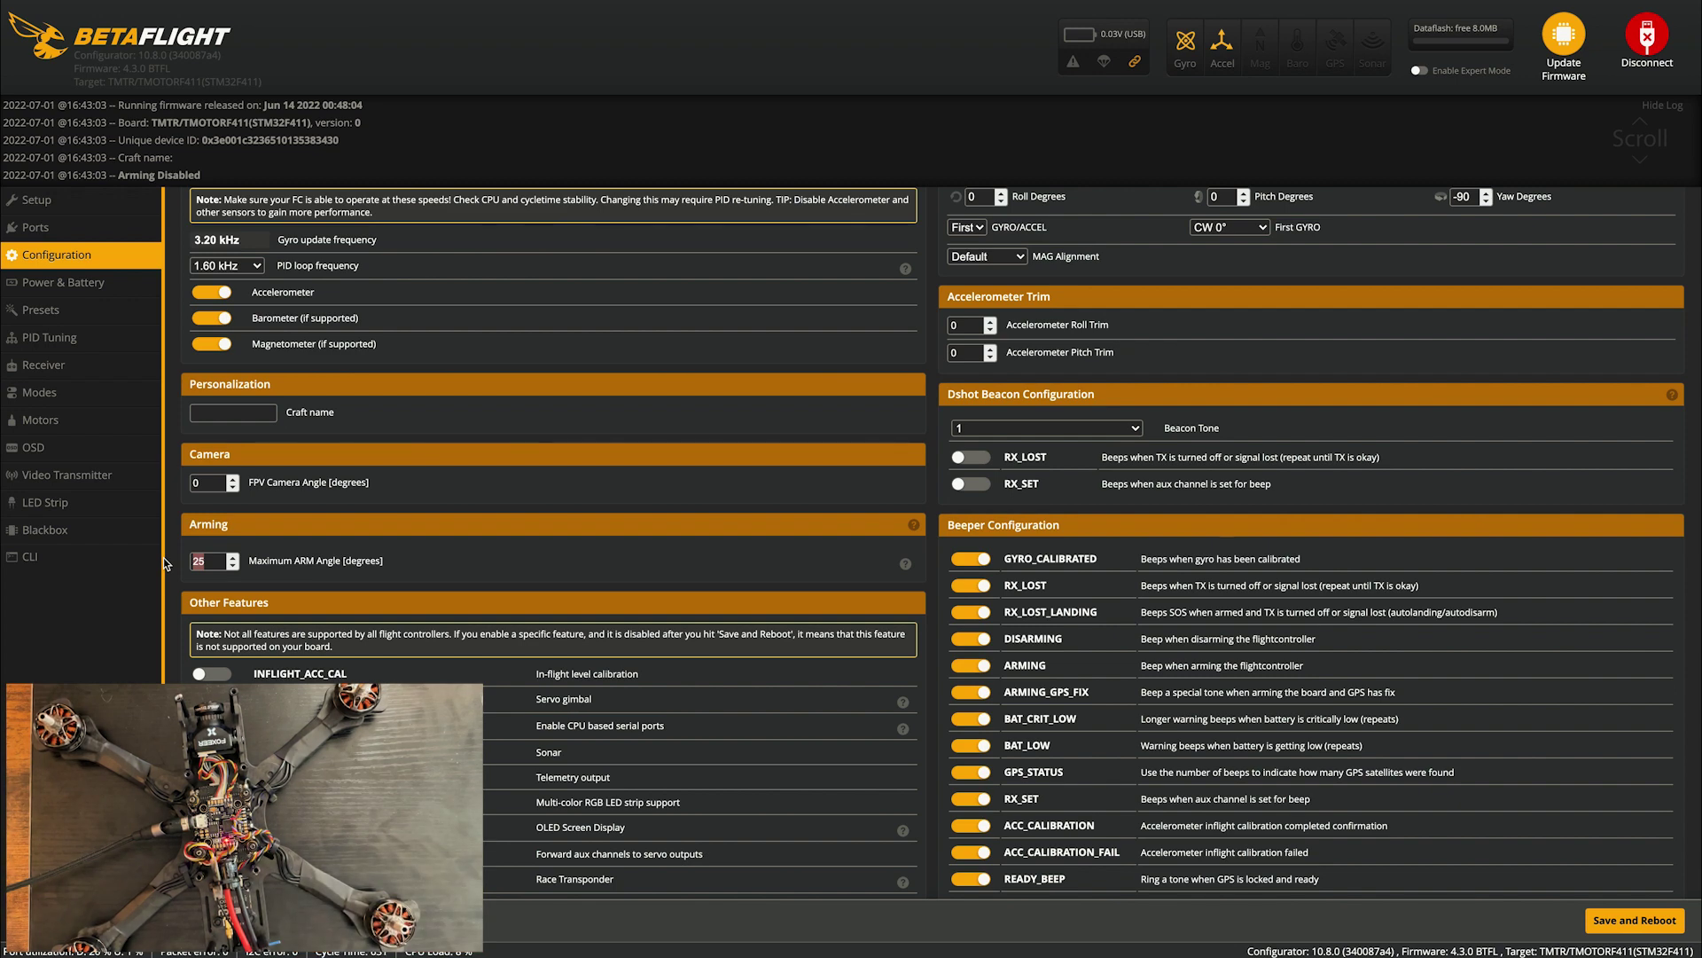
{"action": "type", "text": "5"}
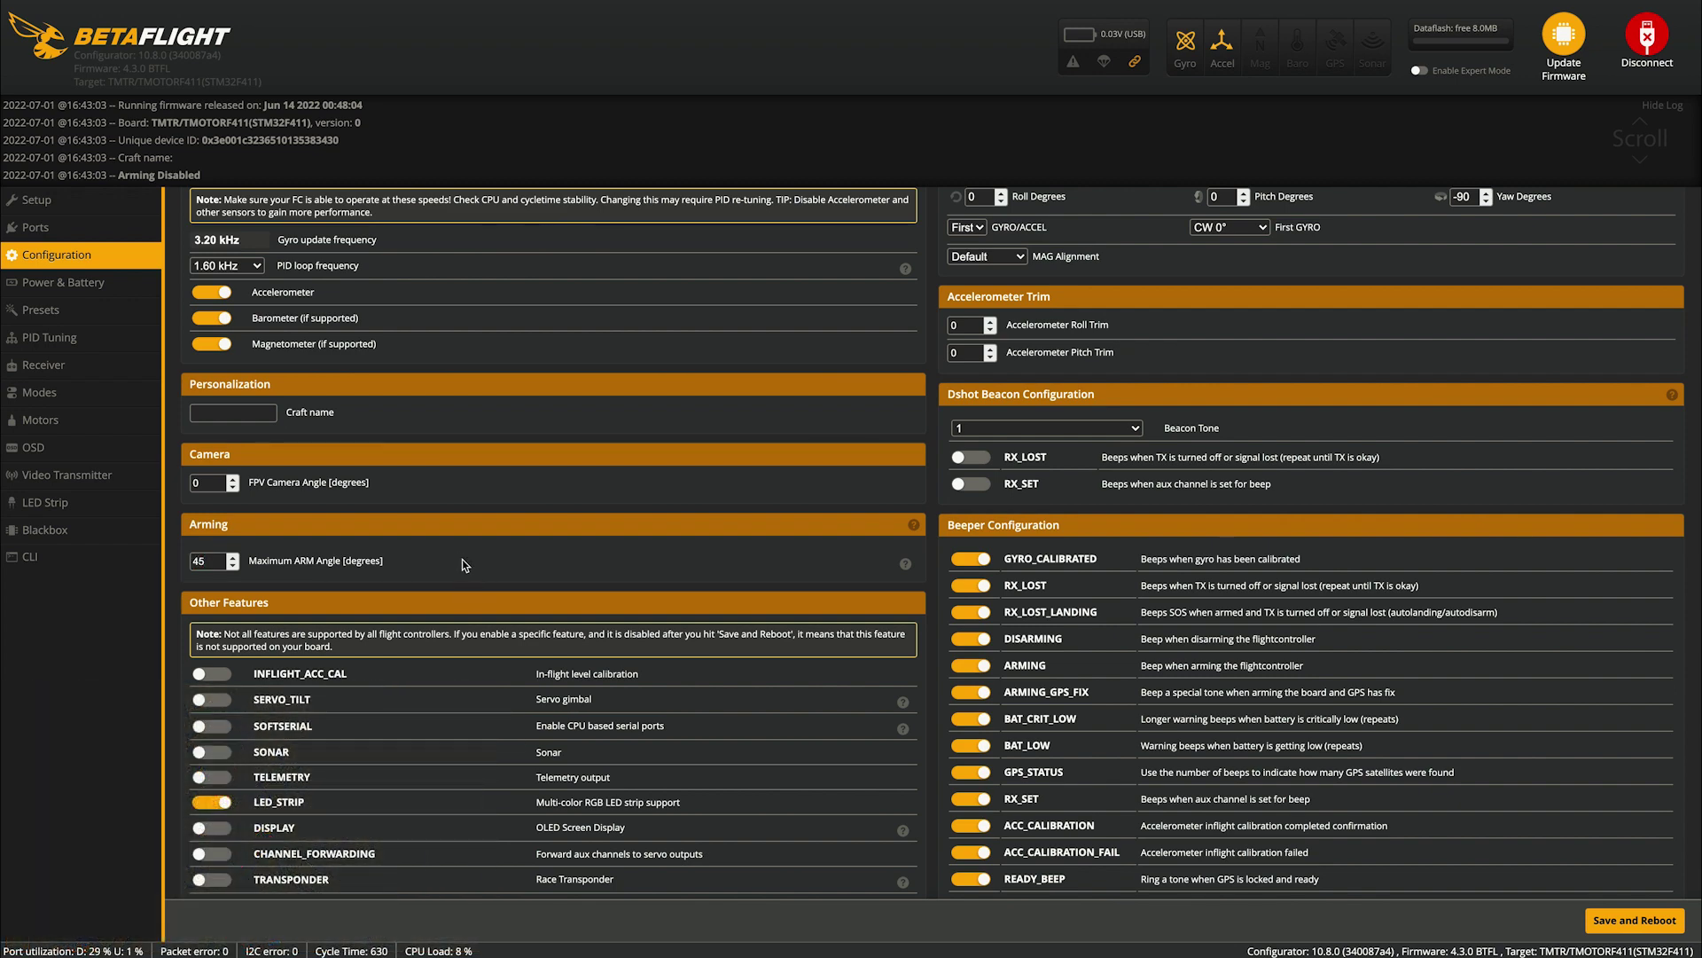
Enable the GPS feature to show its options and switch it back off
{"action": "scroll", "coordinate": [467, 558], "scroll_direction": "down", "scroll_amount": 2}
{"action": "scroll", "coordinate": [293, 536], "scroll_direction": "down", "scroll_amount": 1}
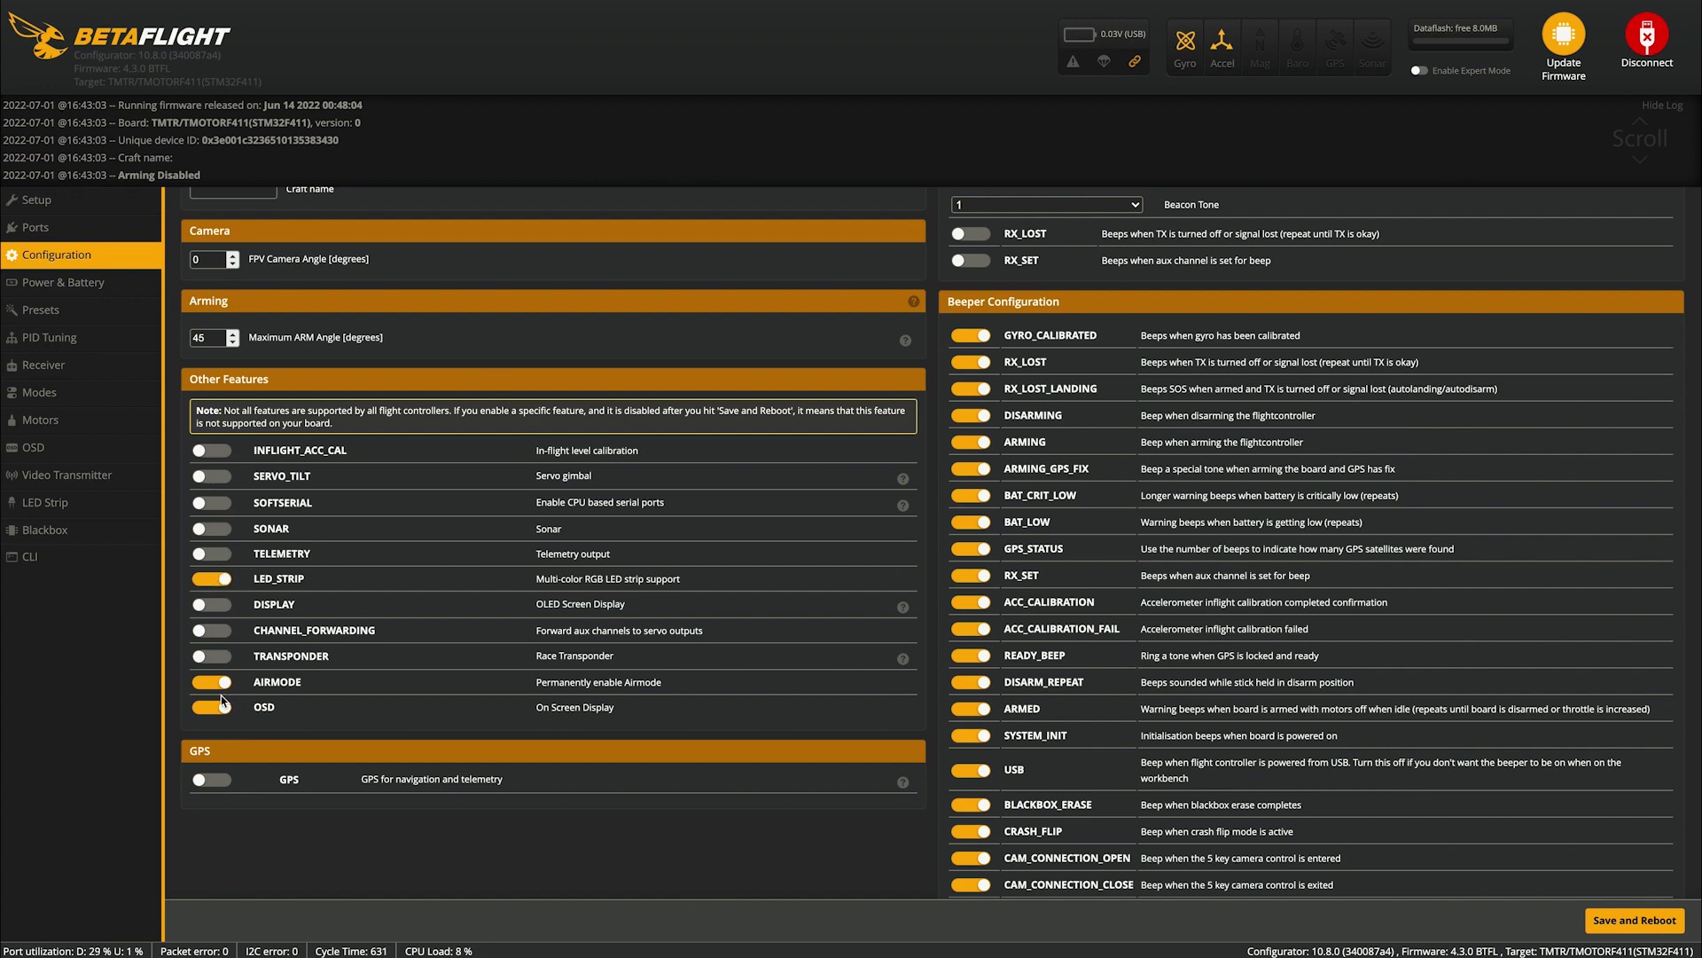
{"action": "scroll", "coordinate": [390, 652], "scroll_direction": "down", "scroll_amount": 1}
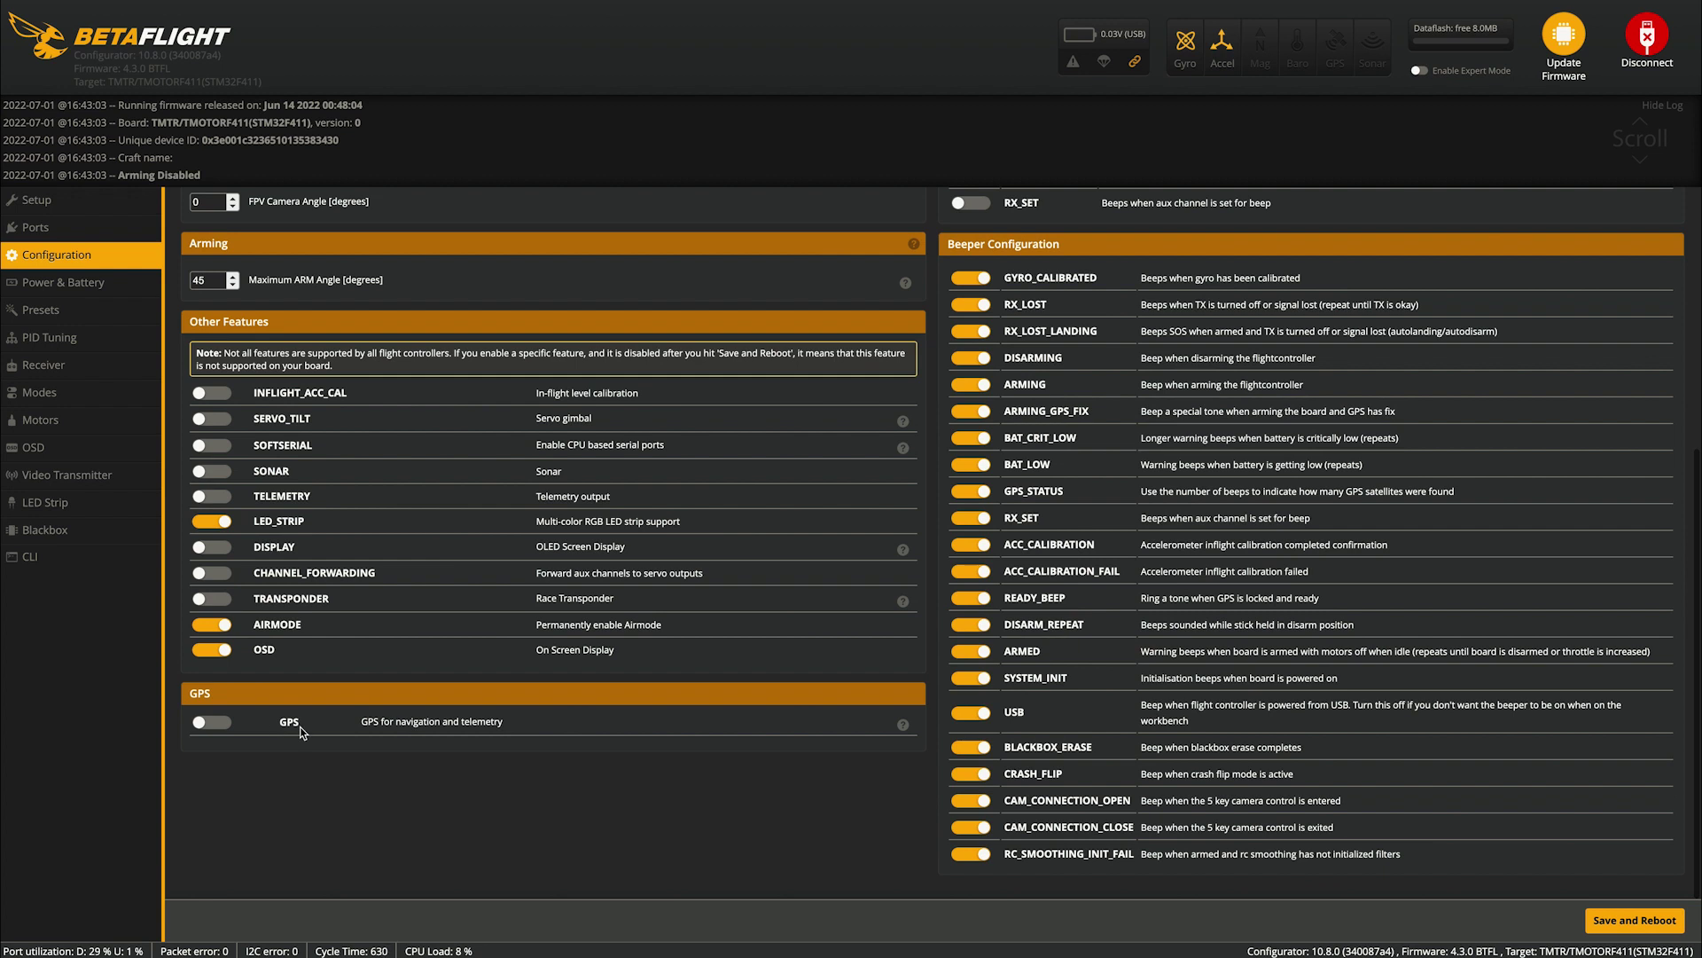
{"action": "left_click", "coordinate": [211, 724]}
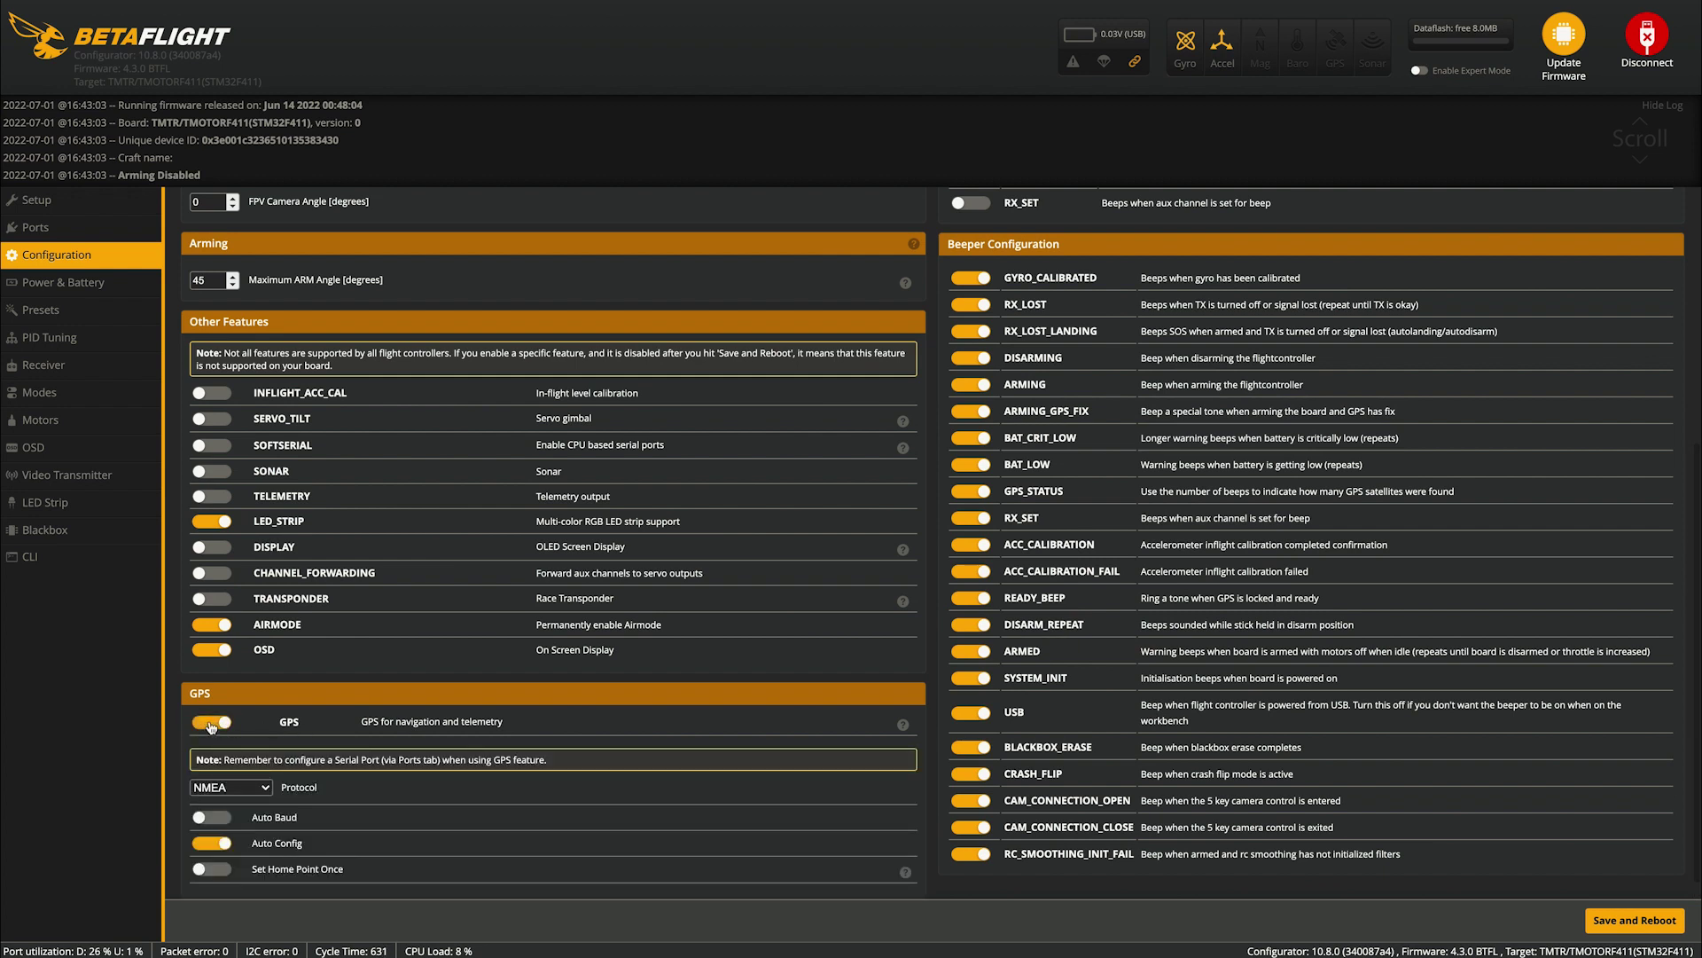
{"action": "left_click", "coordinate": [211, 724]}
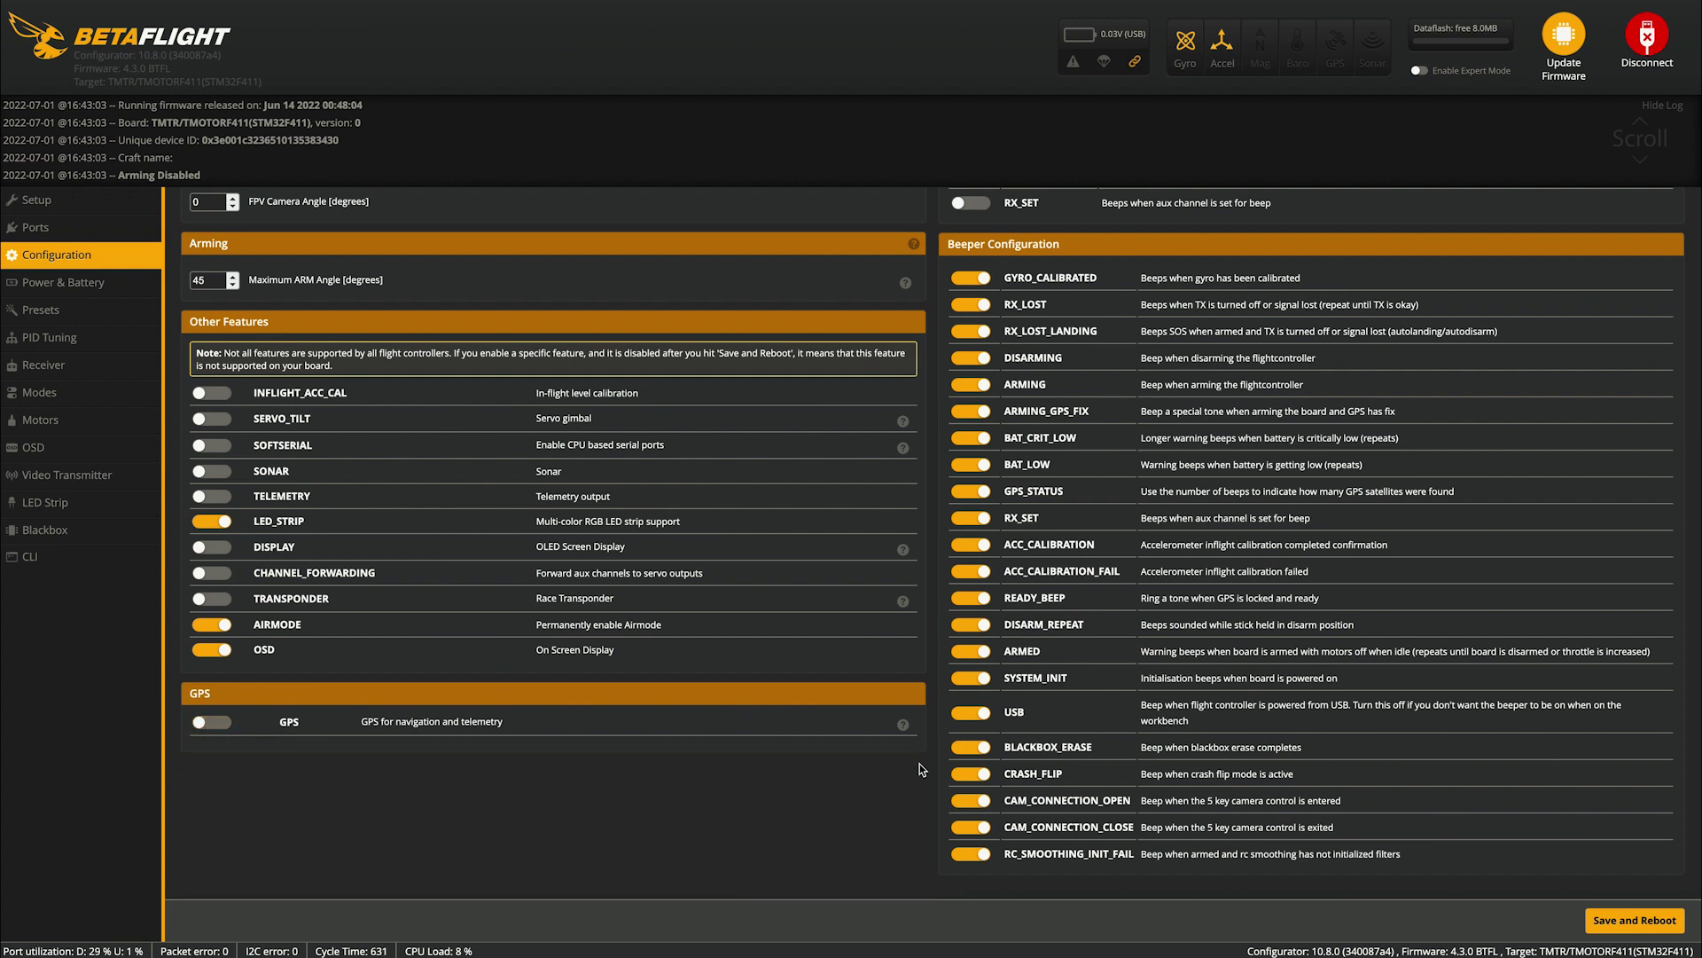
Enable the RX_LOST and RX_SET beeps in the Dshot Beacon Configuration
{"action": "scroll", "coordinate": [931, 771], "scroll_direction": "up", "scroll_amount": 3}
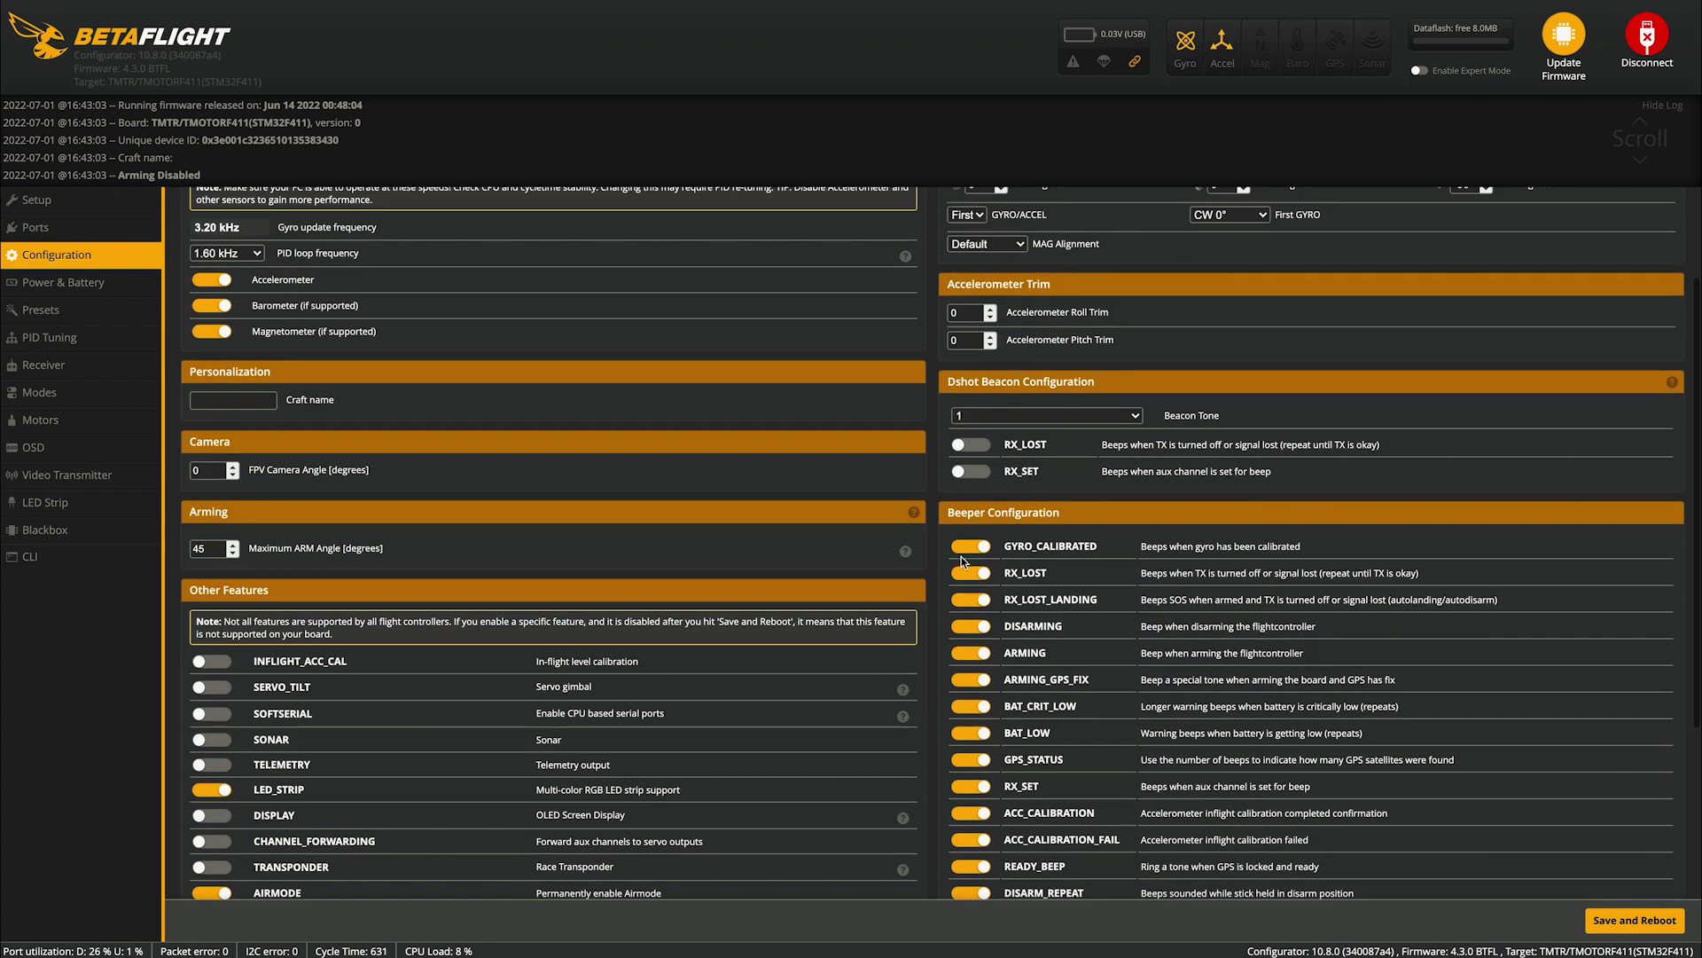
{"action": "scroll", "coordinate": [931, 481], "scroll_direction": "up", "scroll_amount": 2}
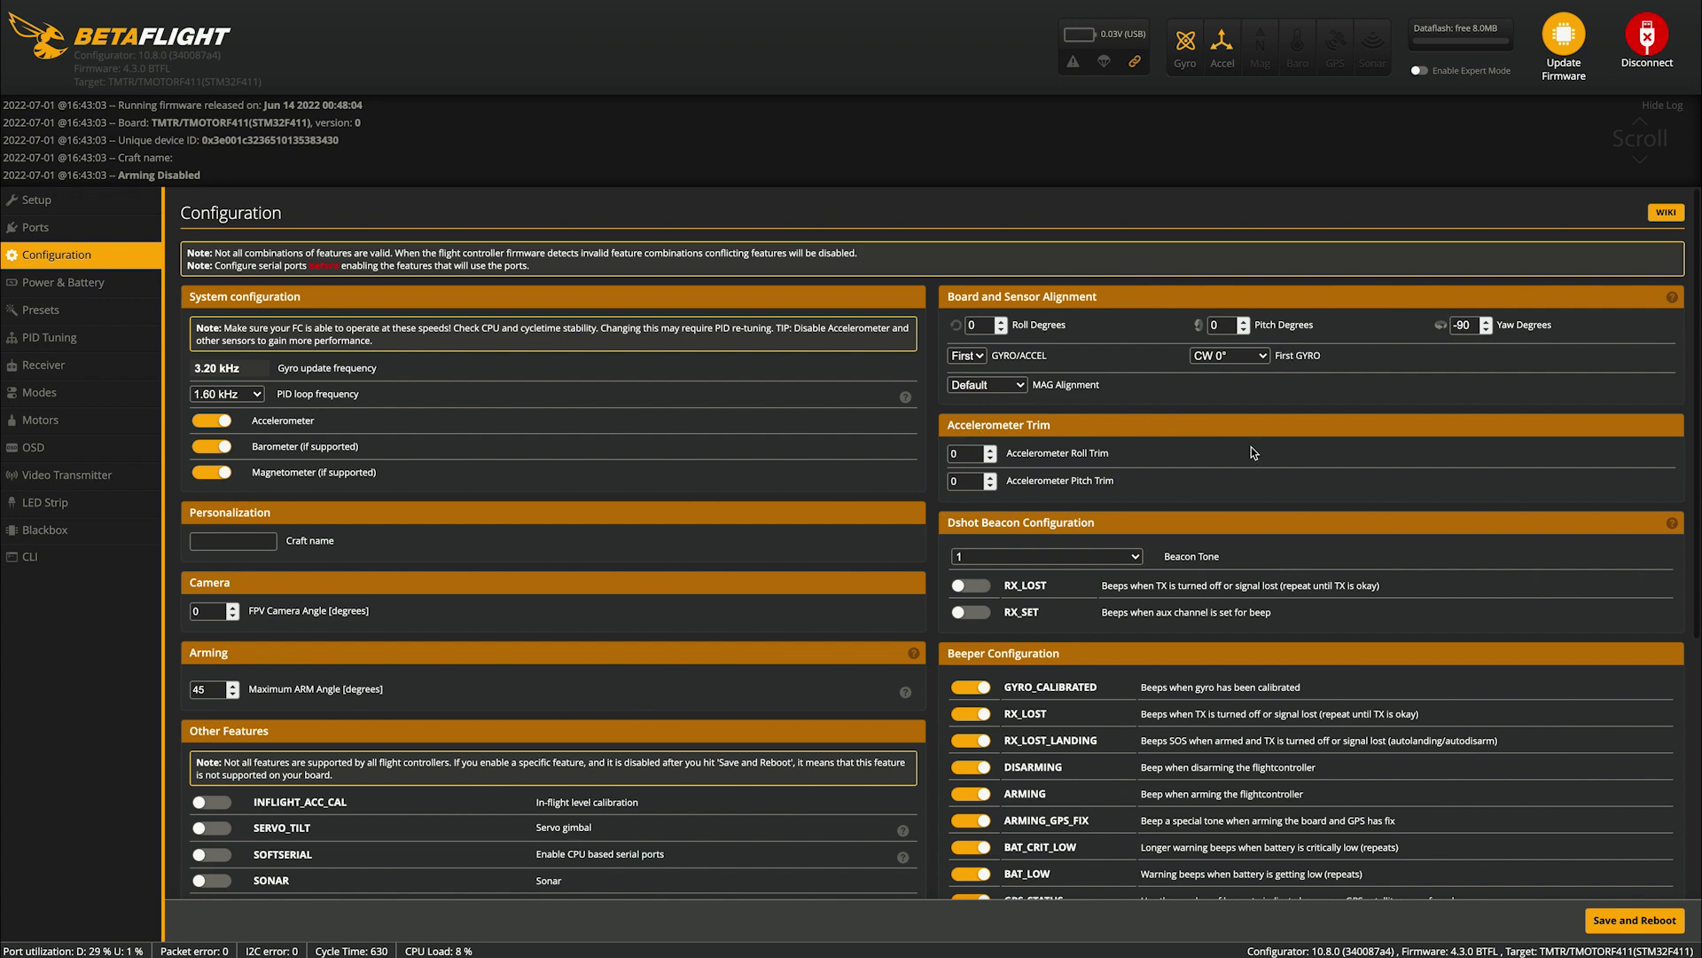
{"action": "scroll", "coordinate": [1002, 519], "scroll_direction": "down", "scroll_amount": 2}
{"action": "left_click", "coordinate": [967, 518]}
{"action": "left_click", "coordinate": [969, 542]}
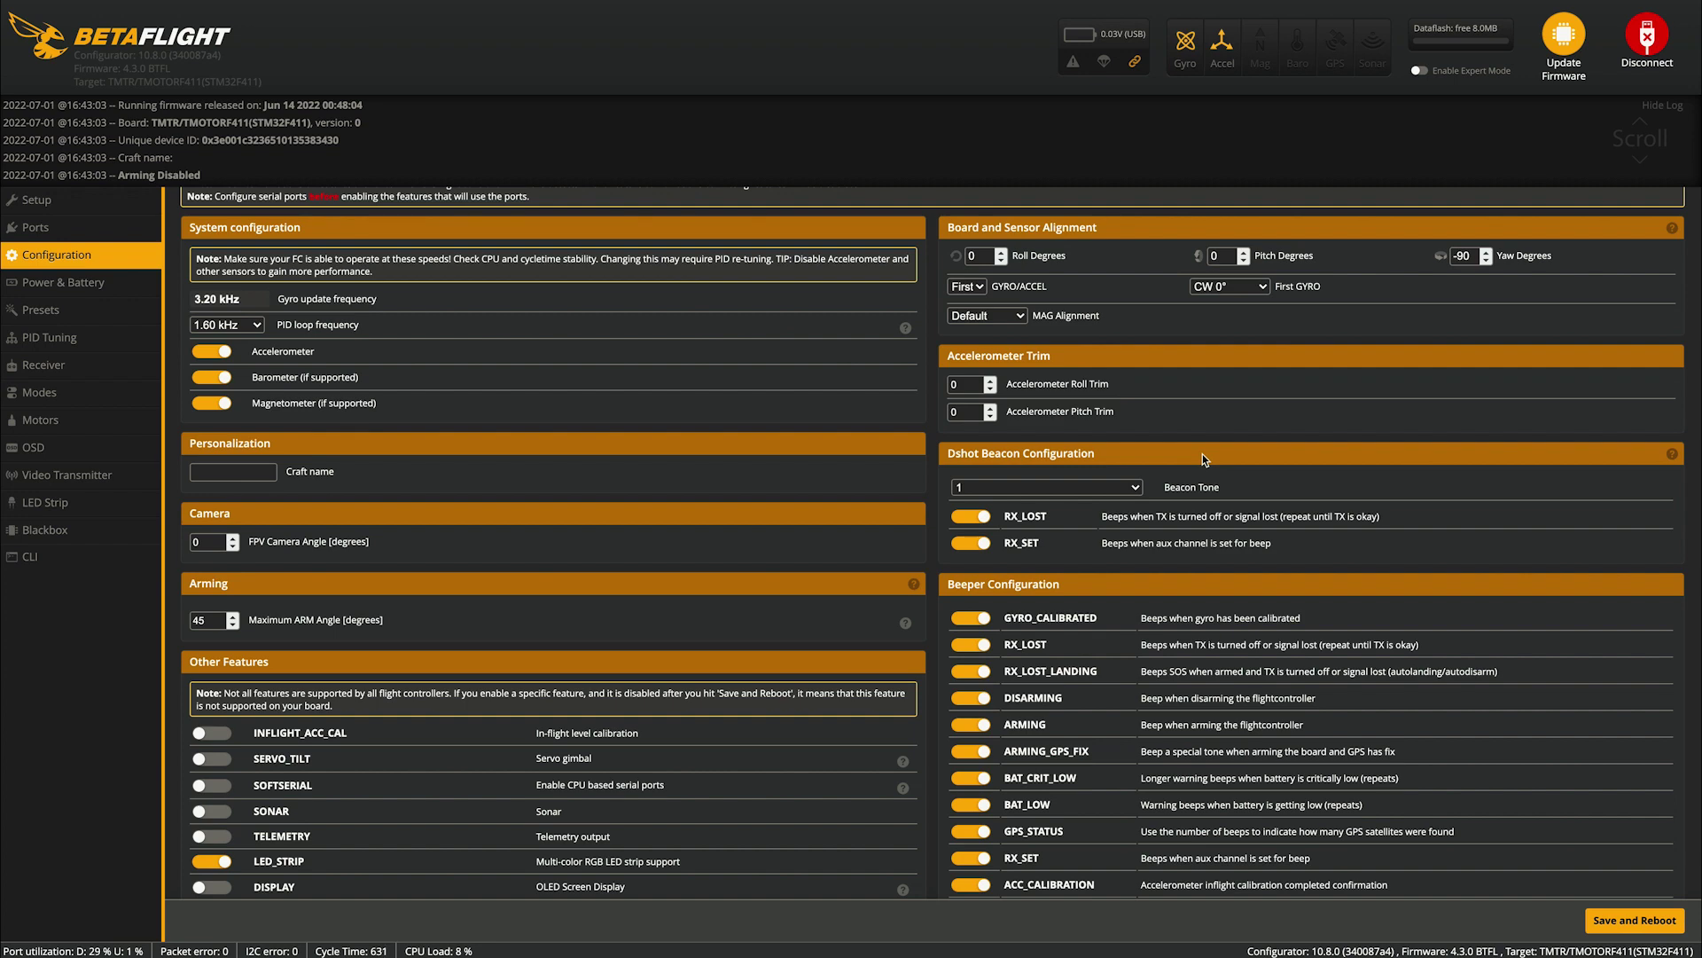
Review the Beeper Configuration, save the configuration with a reboot, and dismiss the motor protocol warning
{"action": "scroll", "coordinate": [1203, 454], "scroll_direction": "down", "scroll_amount": 4}
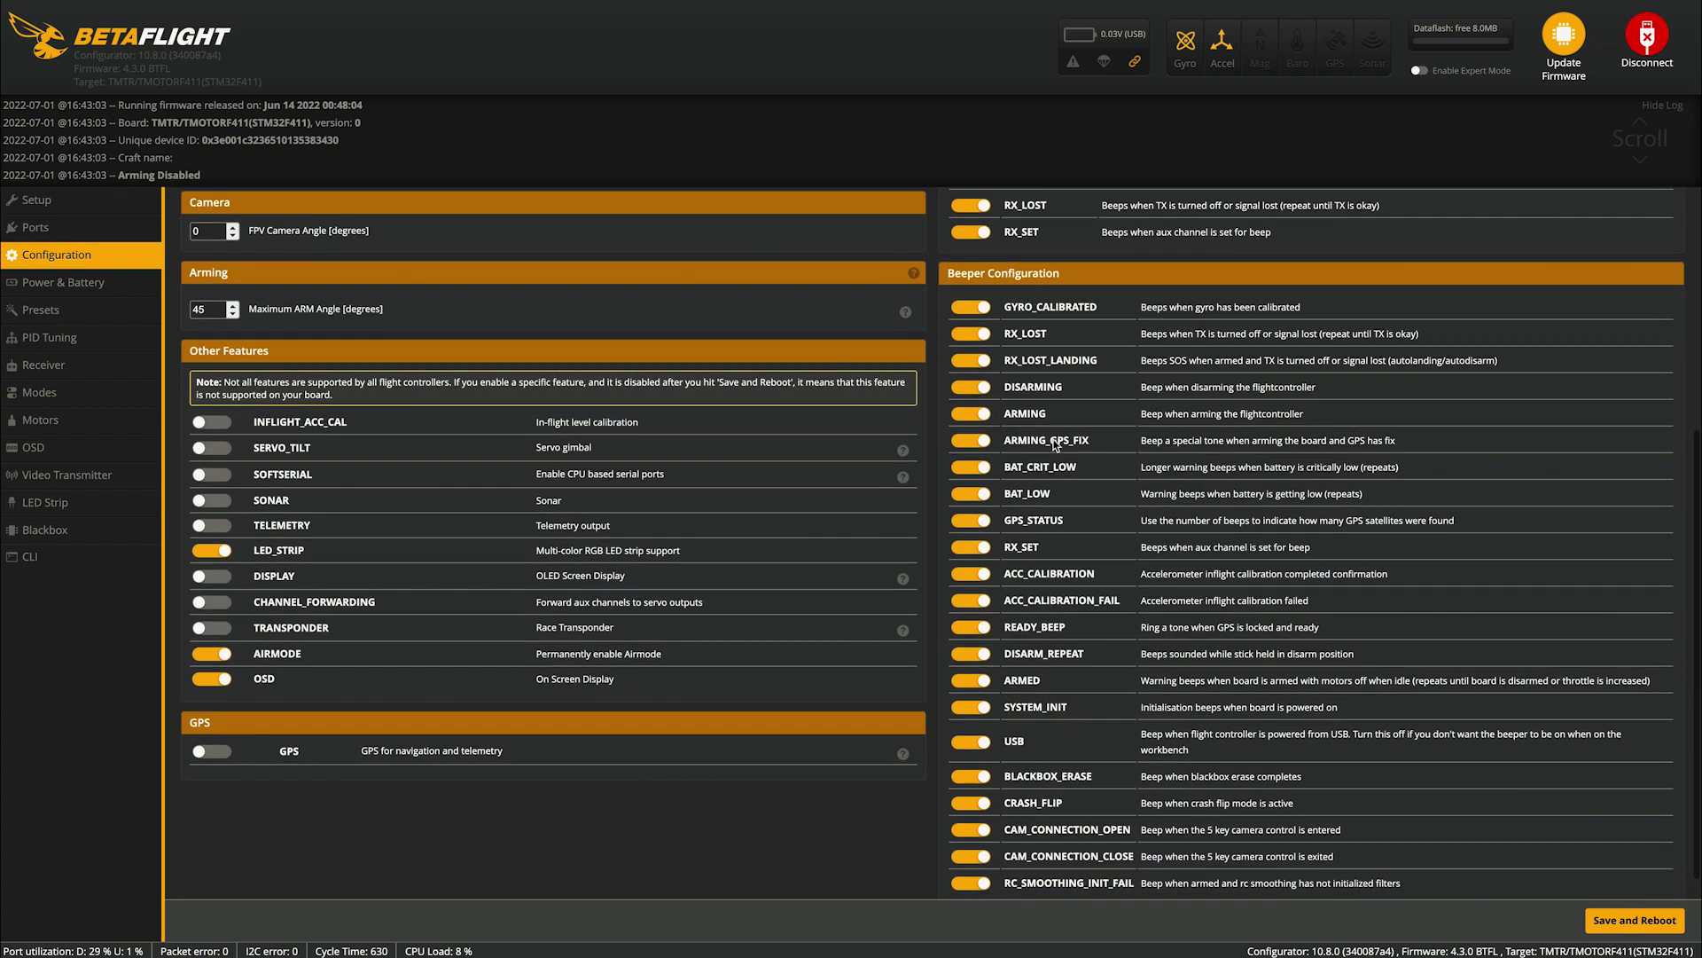
{"action": "scroll", "coordinate": [1059, 427], "scroll_direction": "down", "scroll_amount": 1}
{"action": "scroll", "coordinate": [1071, 567], "scroll_direction": "up", "scroll_amount": 3}
{"action": "scroll", "coordinate": [1115, 591], "scroll_direction": "down", "scroll_amount": 3}
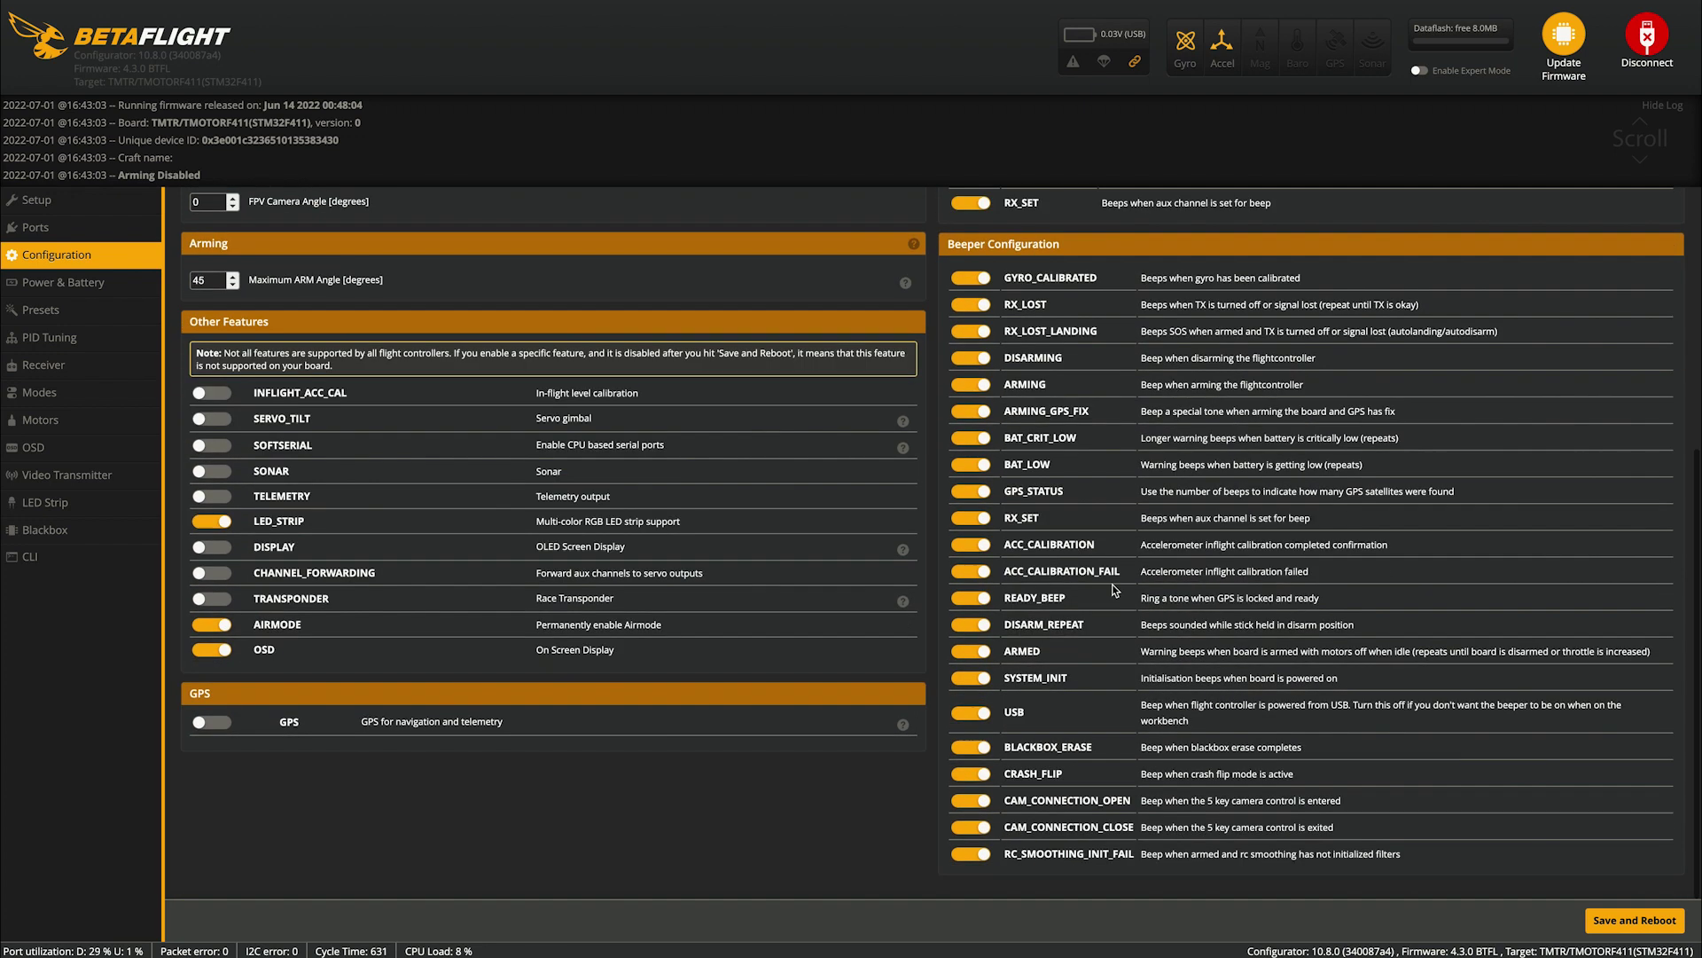
{"action": "left_click", "coordinate": [1648, 922]}
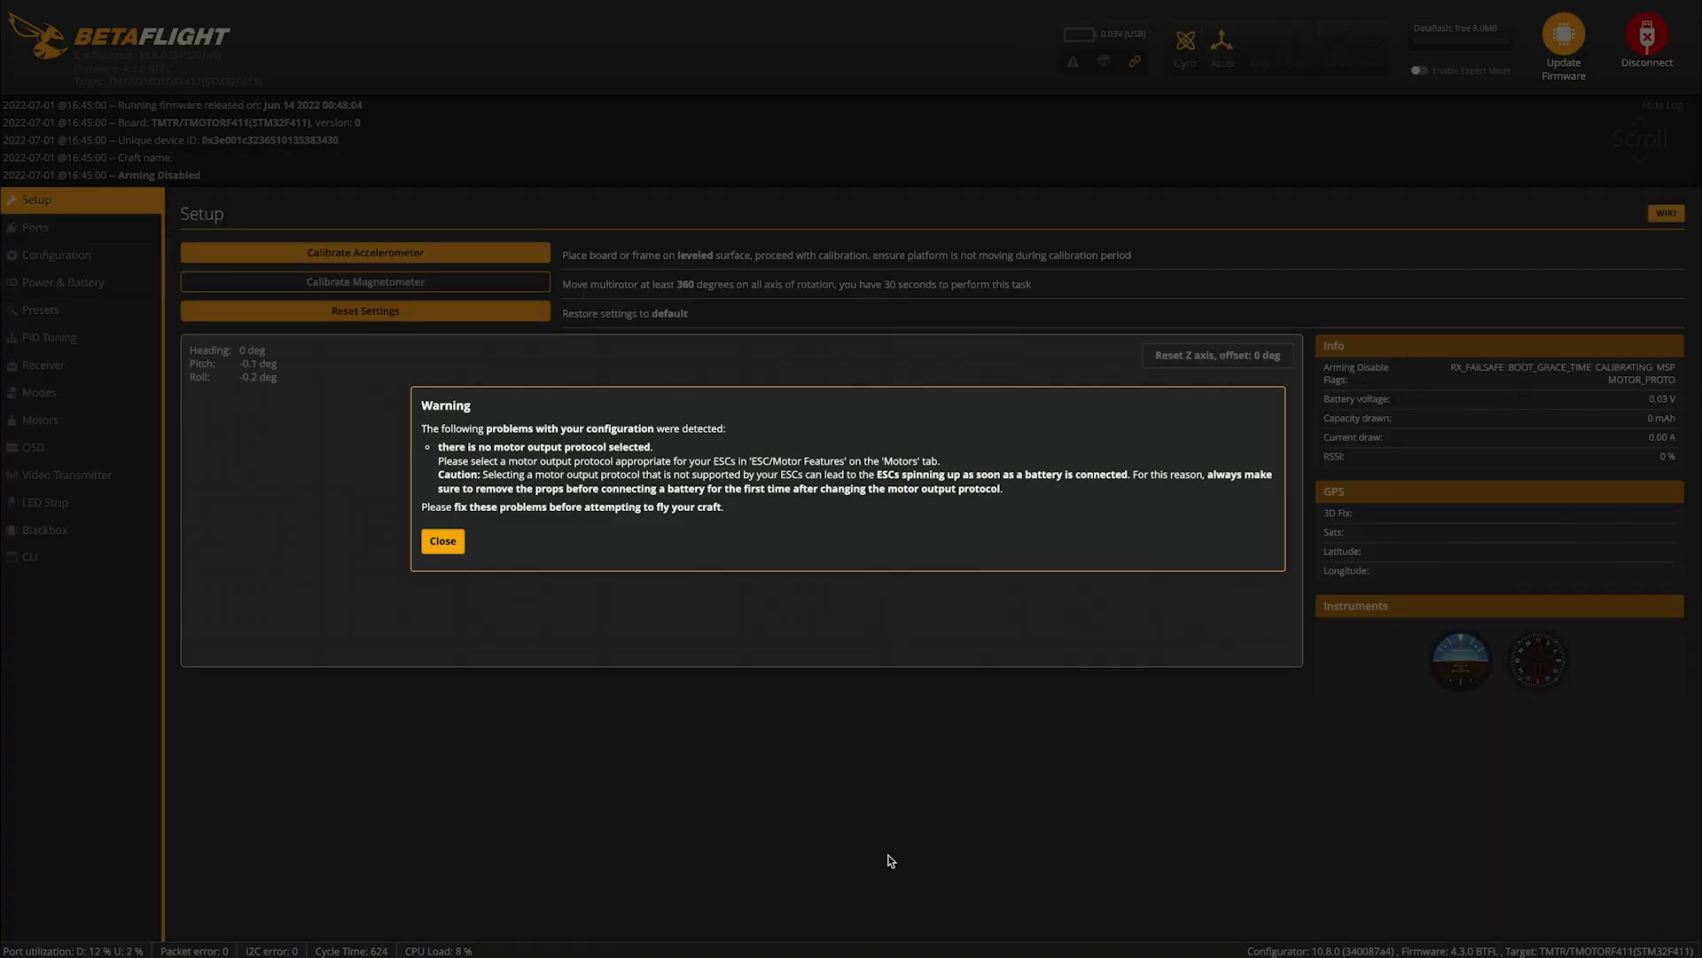
{"action": "left_click", "coordinate": [443, 540]}
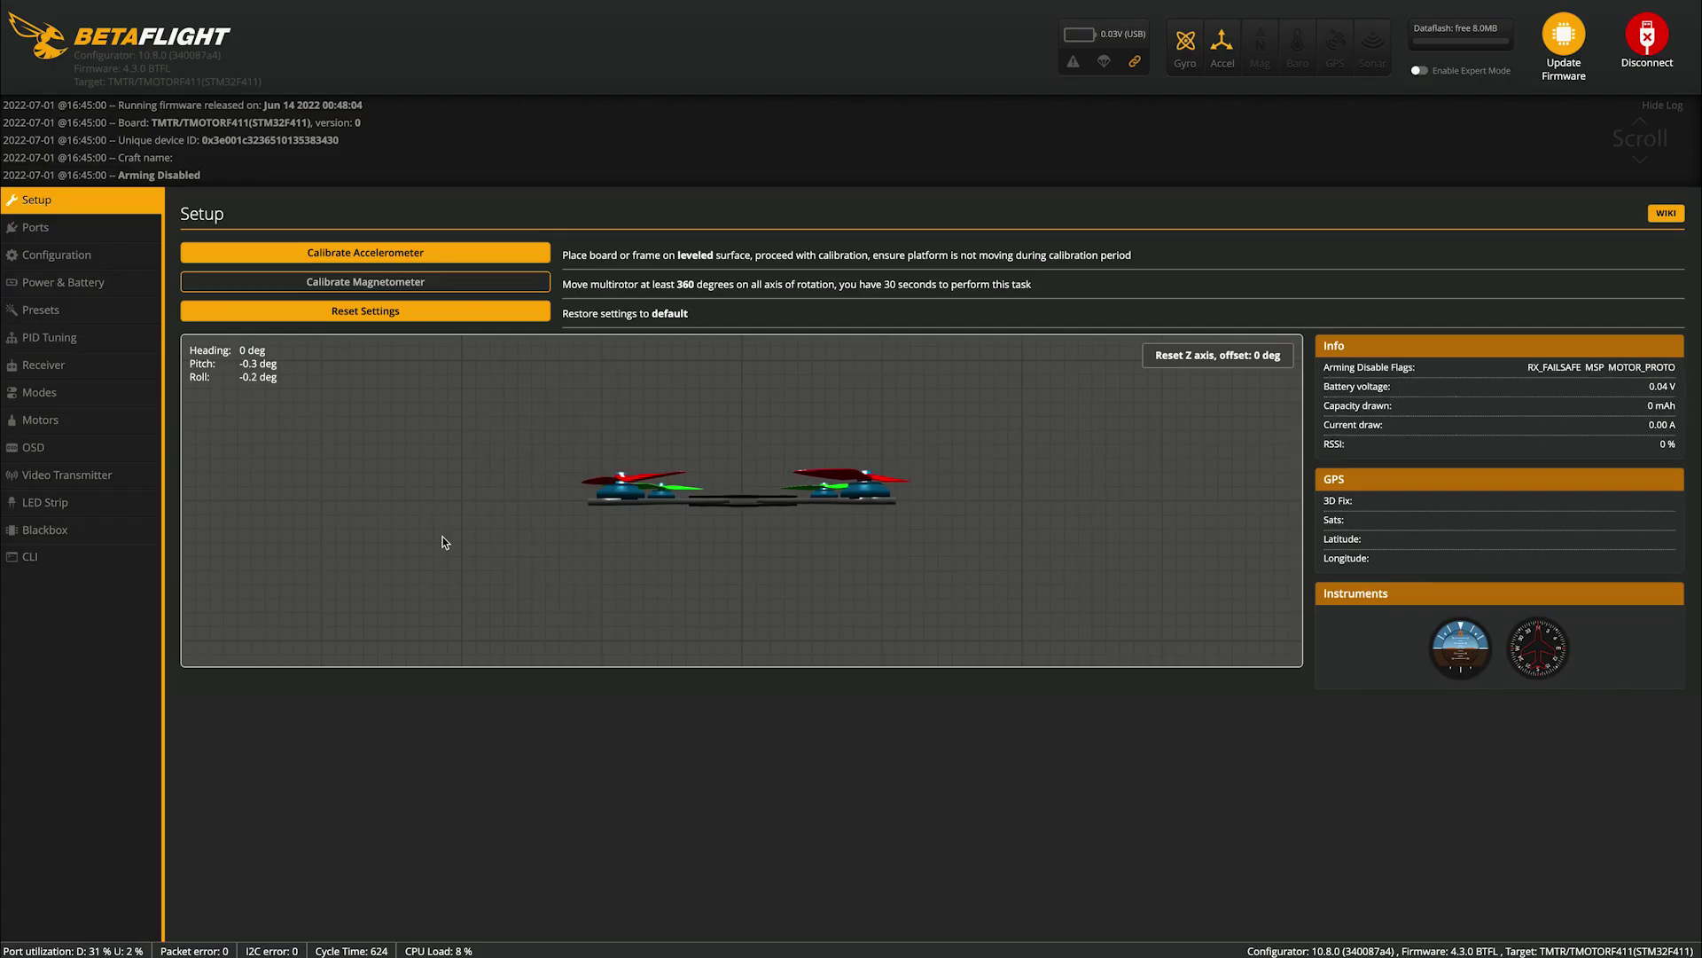
Filter the firmware 4.3 presets to the VTX category
{"action": "left_click", "coordinate": [48, 476]}
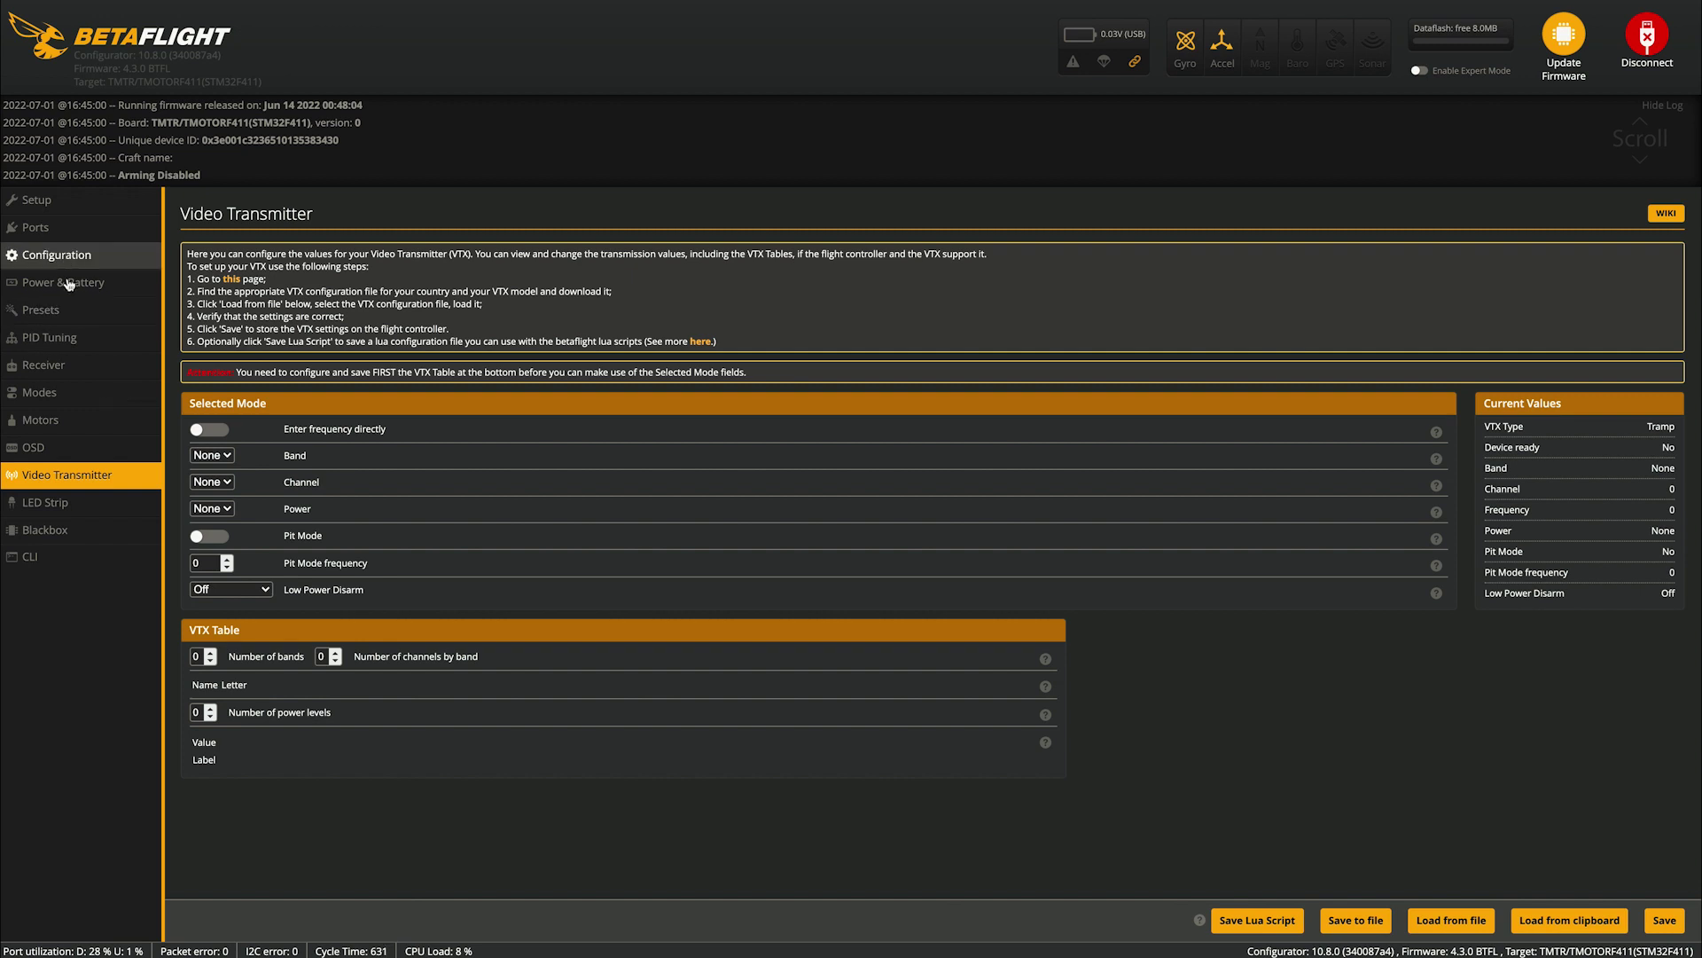
{"action": "left_click", "coordinate": [56, 310]}
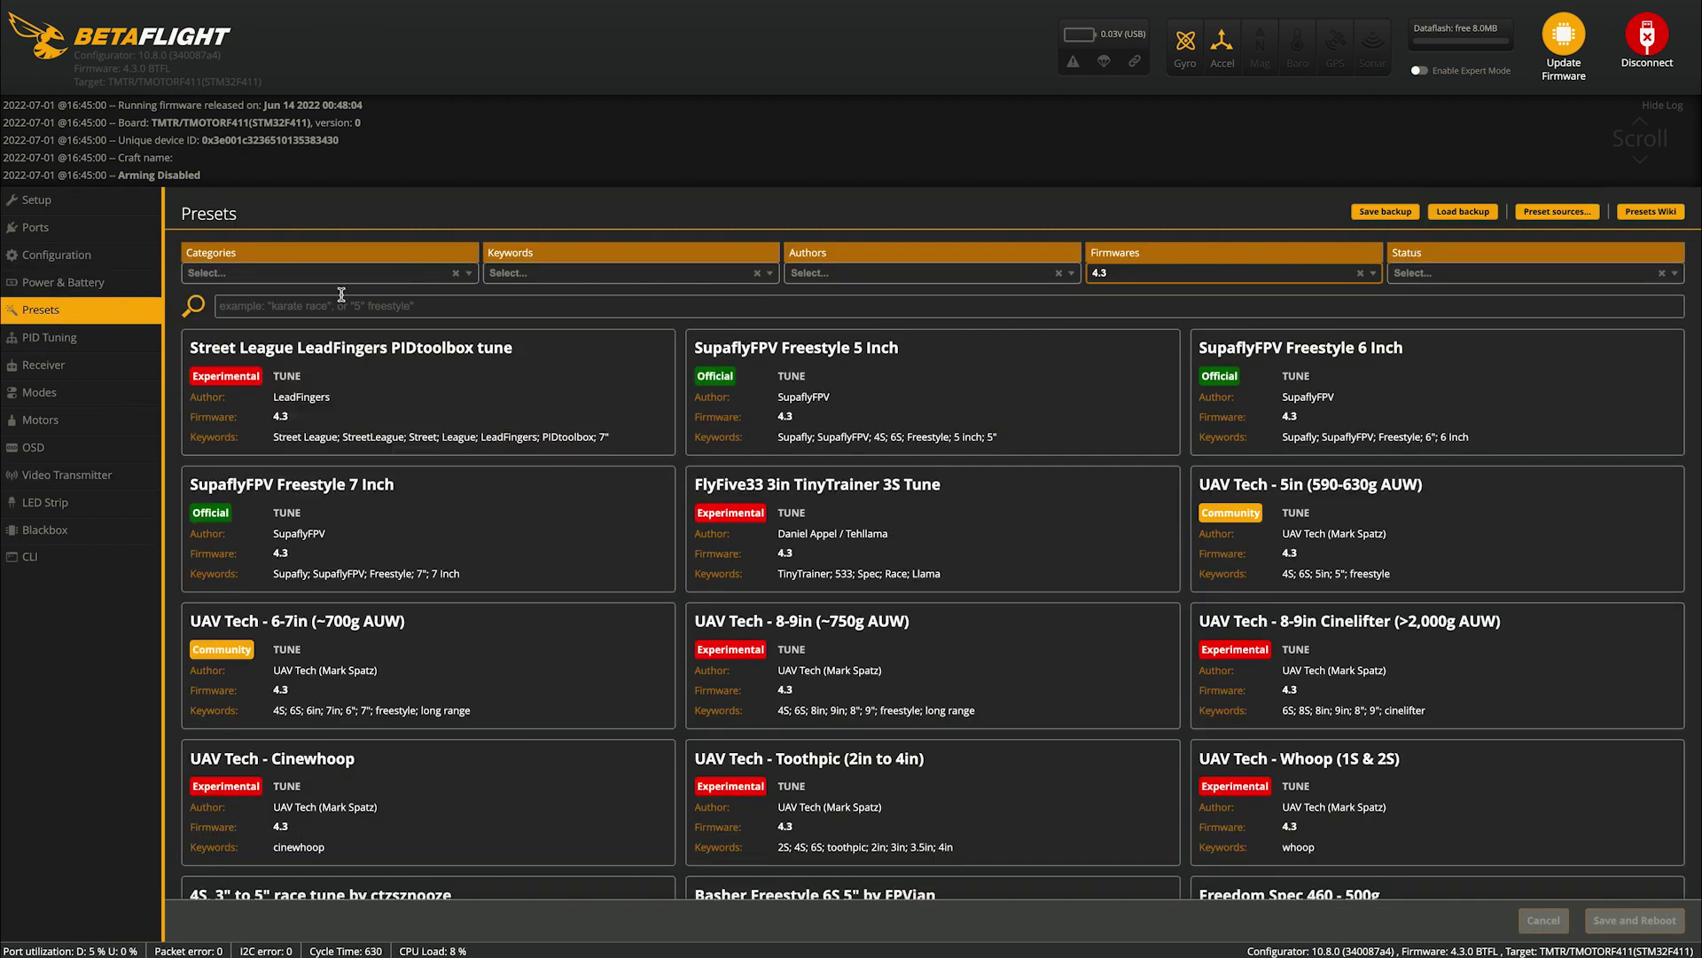
{"action": "left_click", "coordinate": [291, 274]}
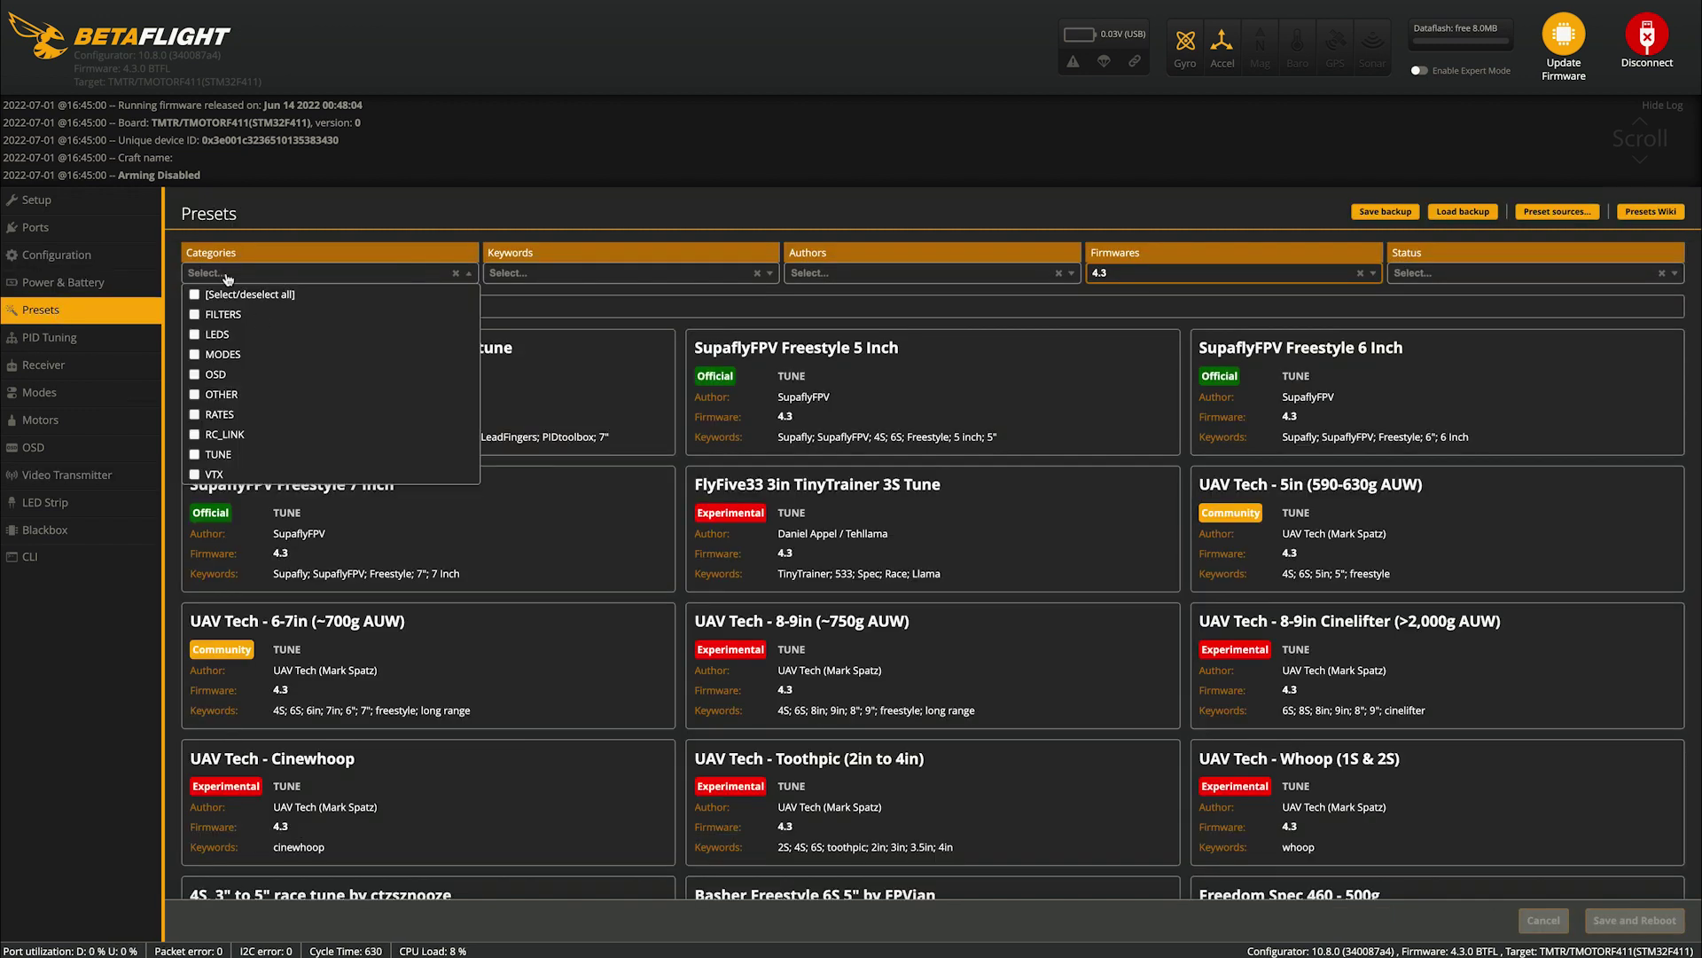
{"action": "left_click", "coordinate": [195, 475]}
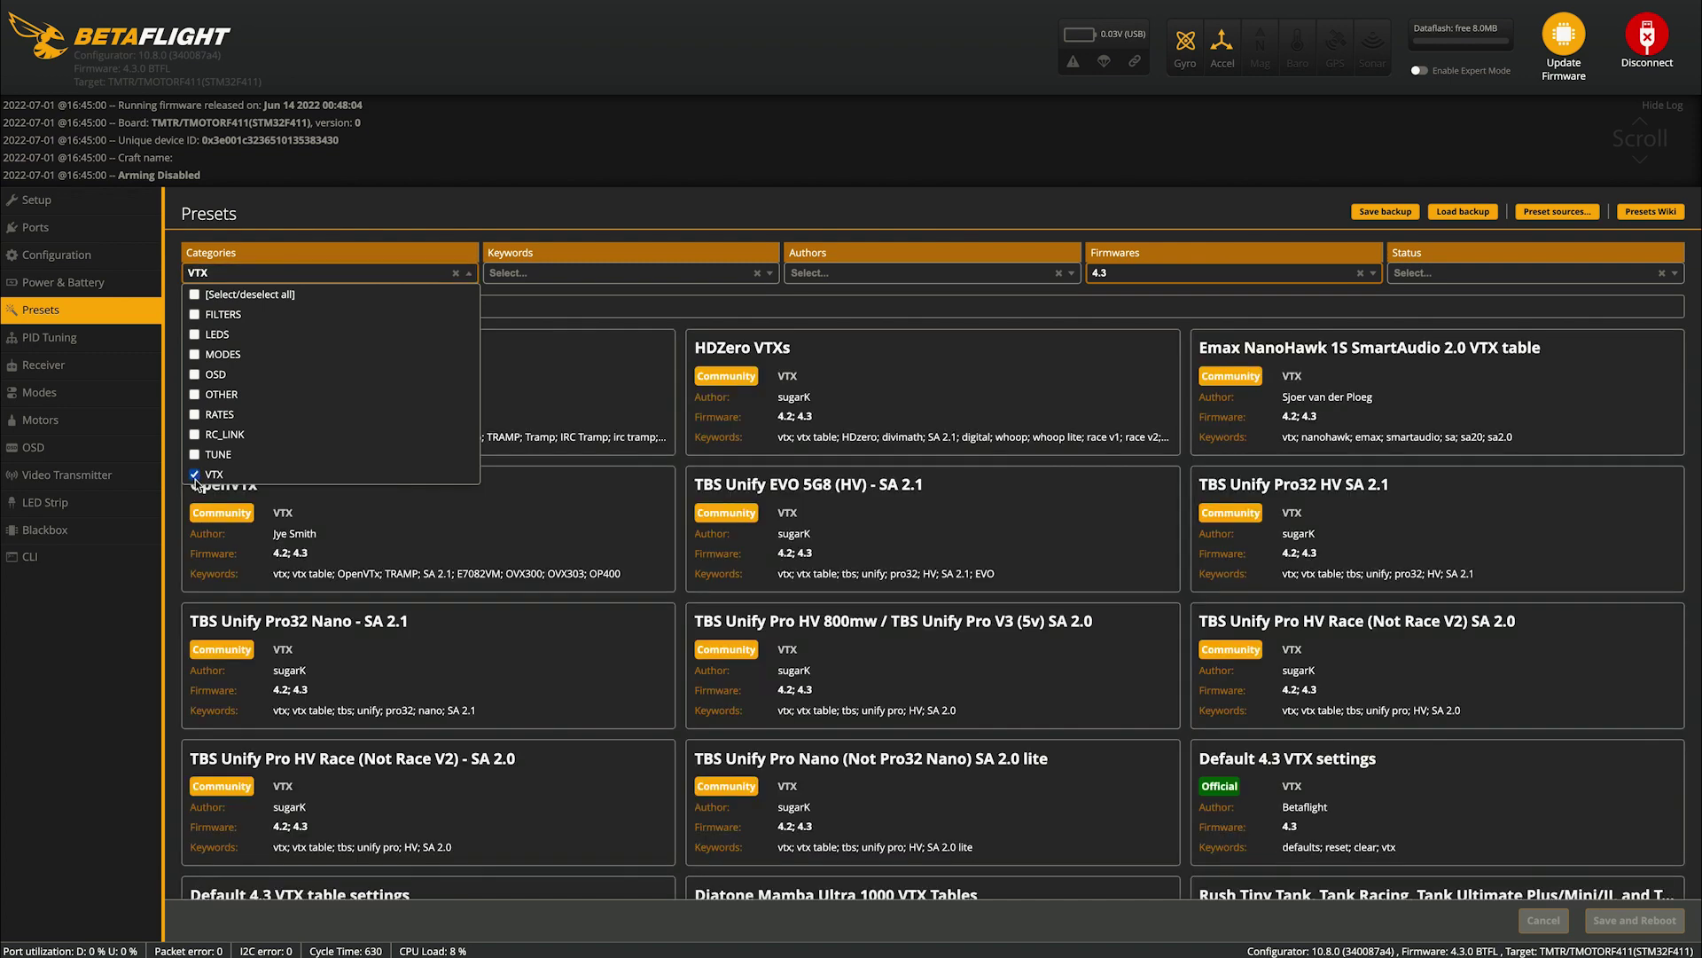
{"action": "left_click", "coordinate": [693, 462]}
View the details of the Diatone Mamba Ultra 1000 VTX Tables preset and close it without picking it
{"action": "scroll", "coordinate": [692, 462], "scroll_direction": "down", "scroll_amount": 3}
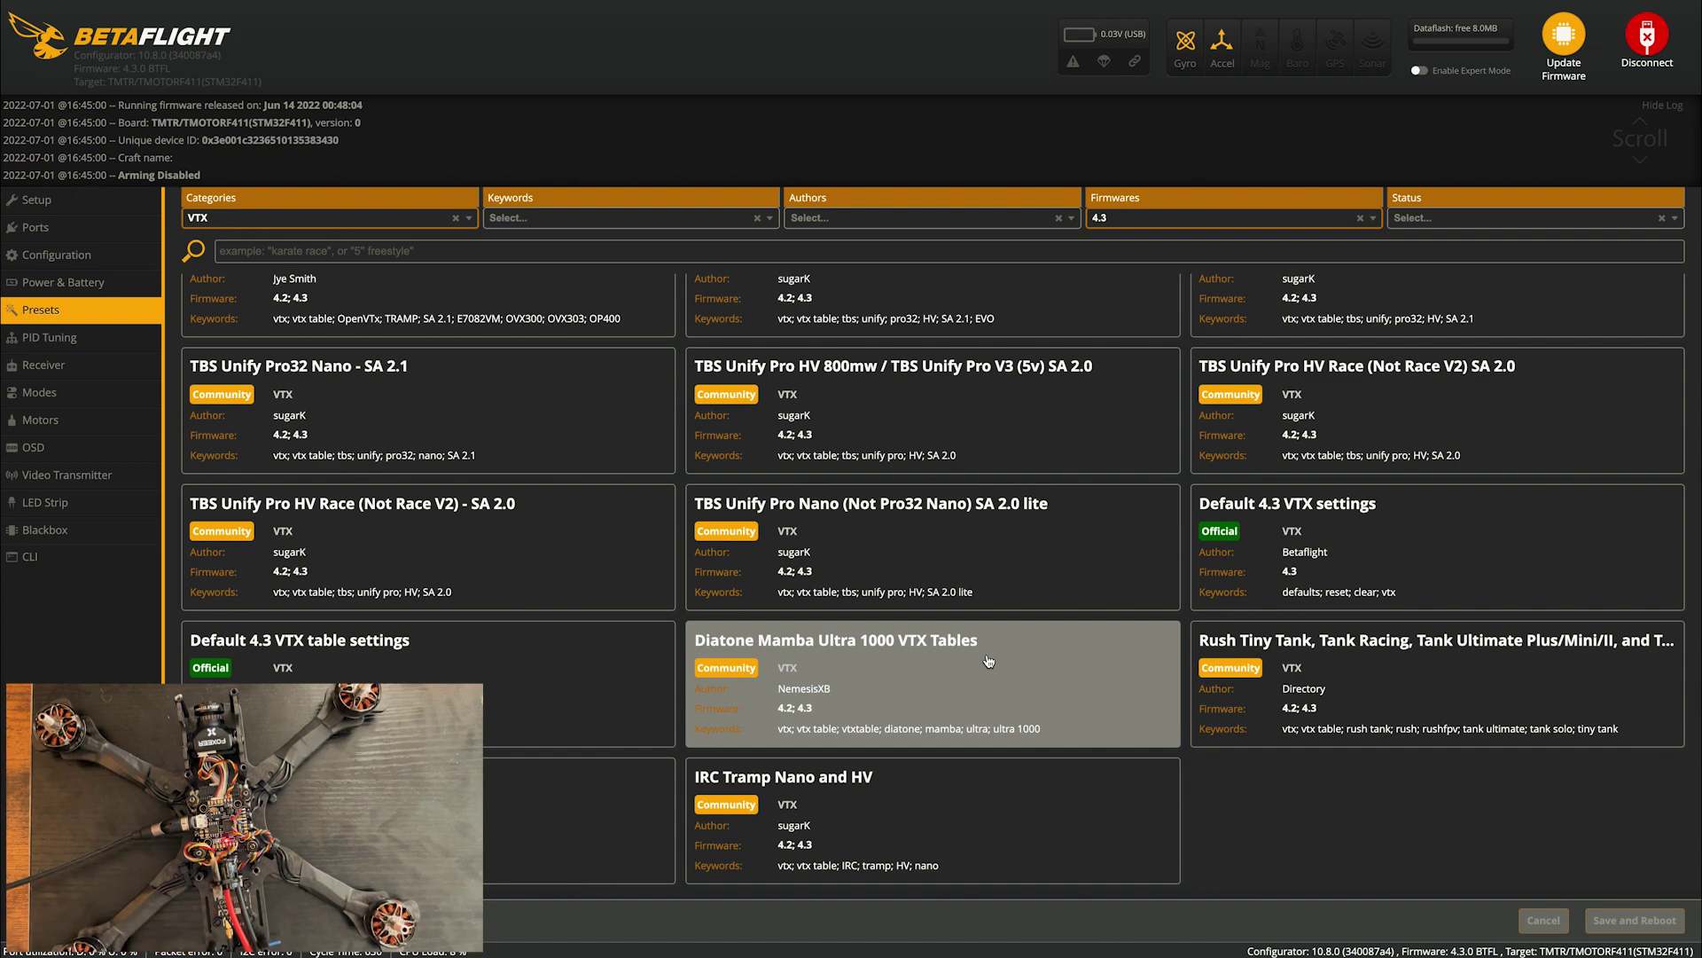
{"action": "left_click", "coordinate": [909, 645]}
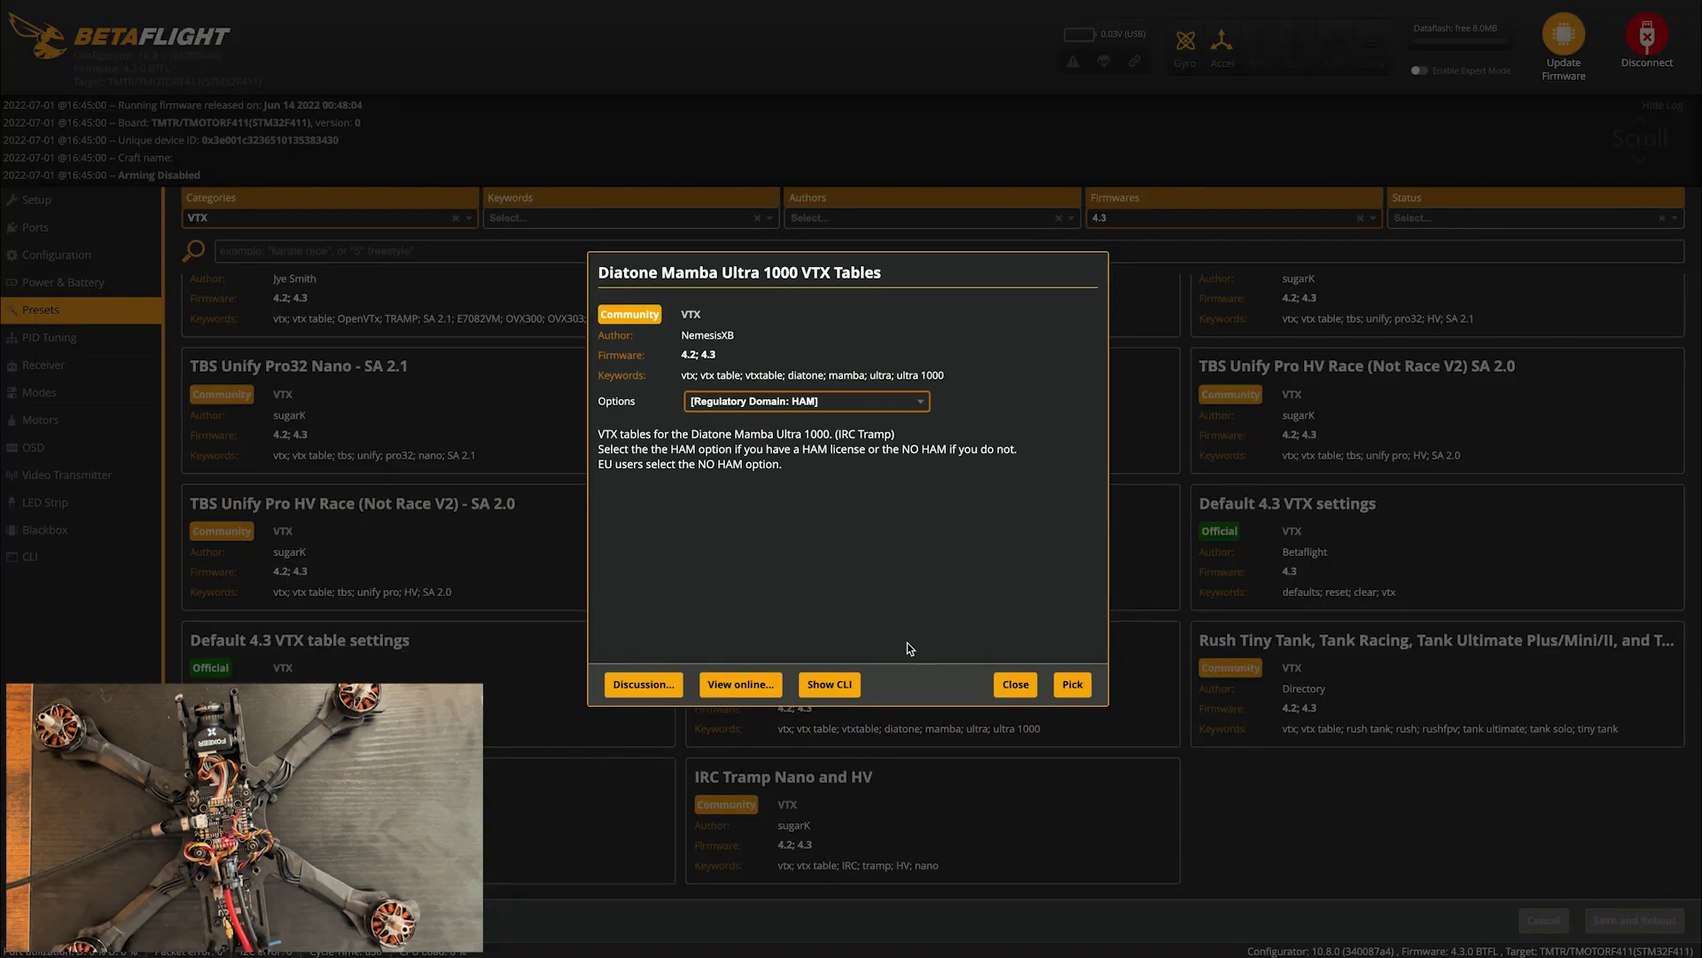
{"action": "left_click", "coordinate": [1028, 690]}
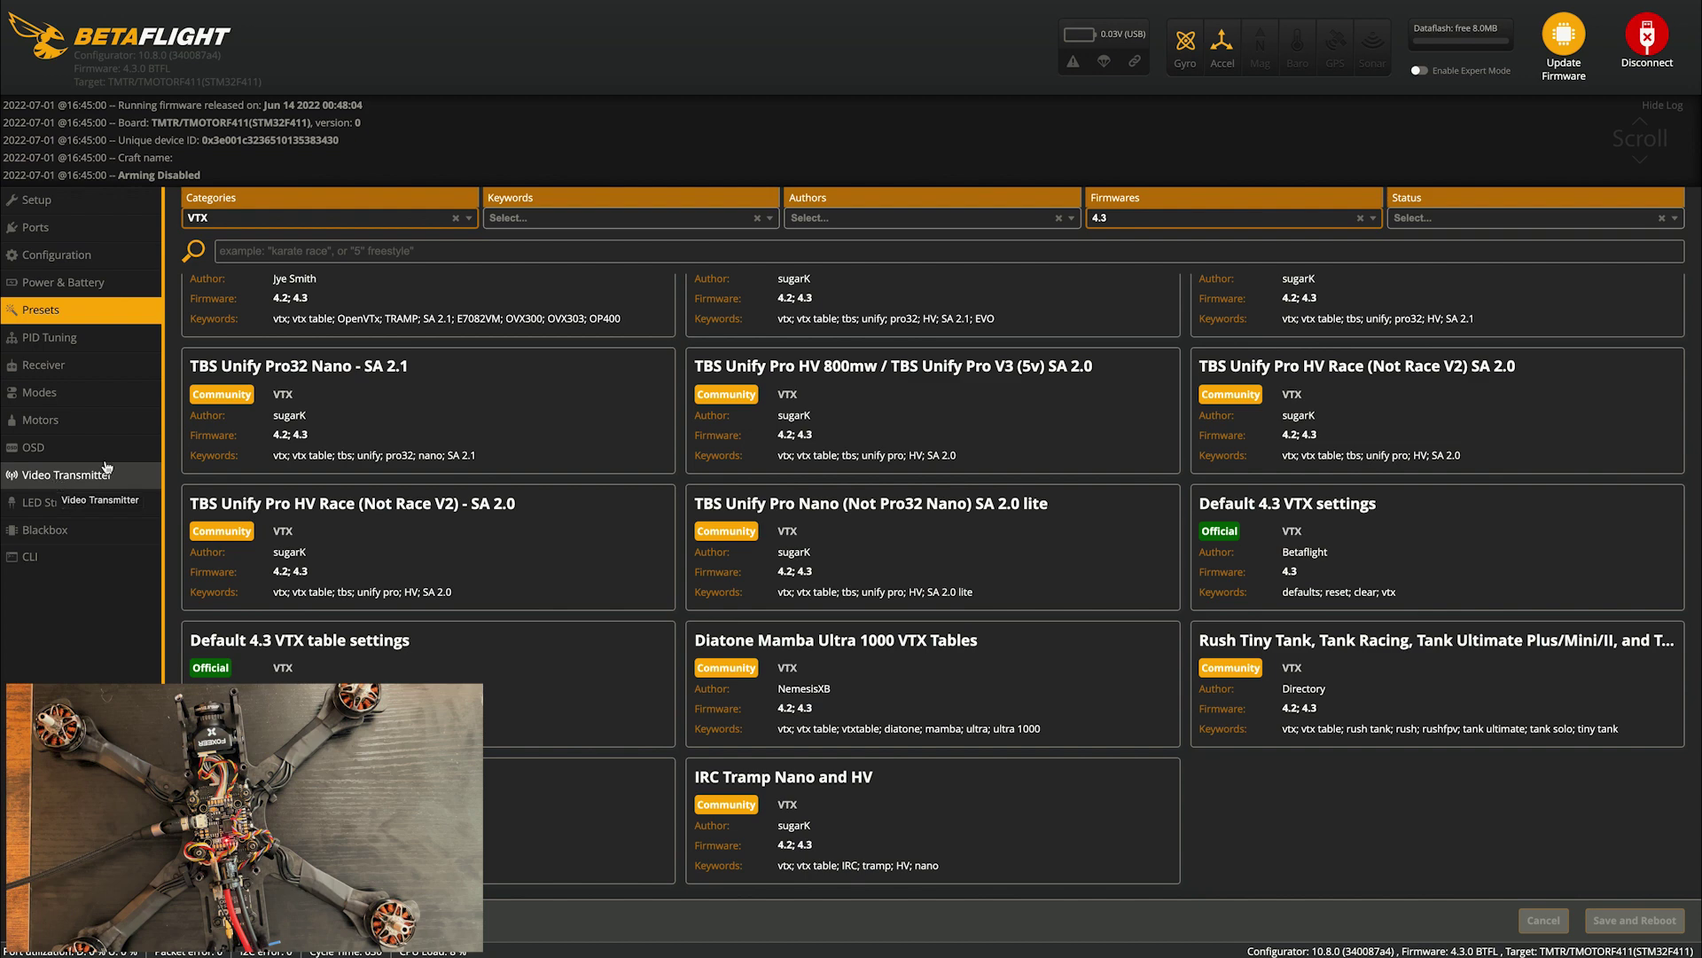
Clear the VTX category filter and look through the available preset categories
{"action": "left_click", "coordinate": [456, 218]}
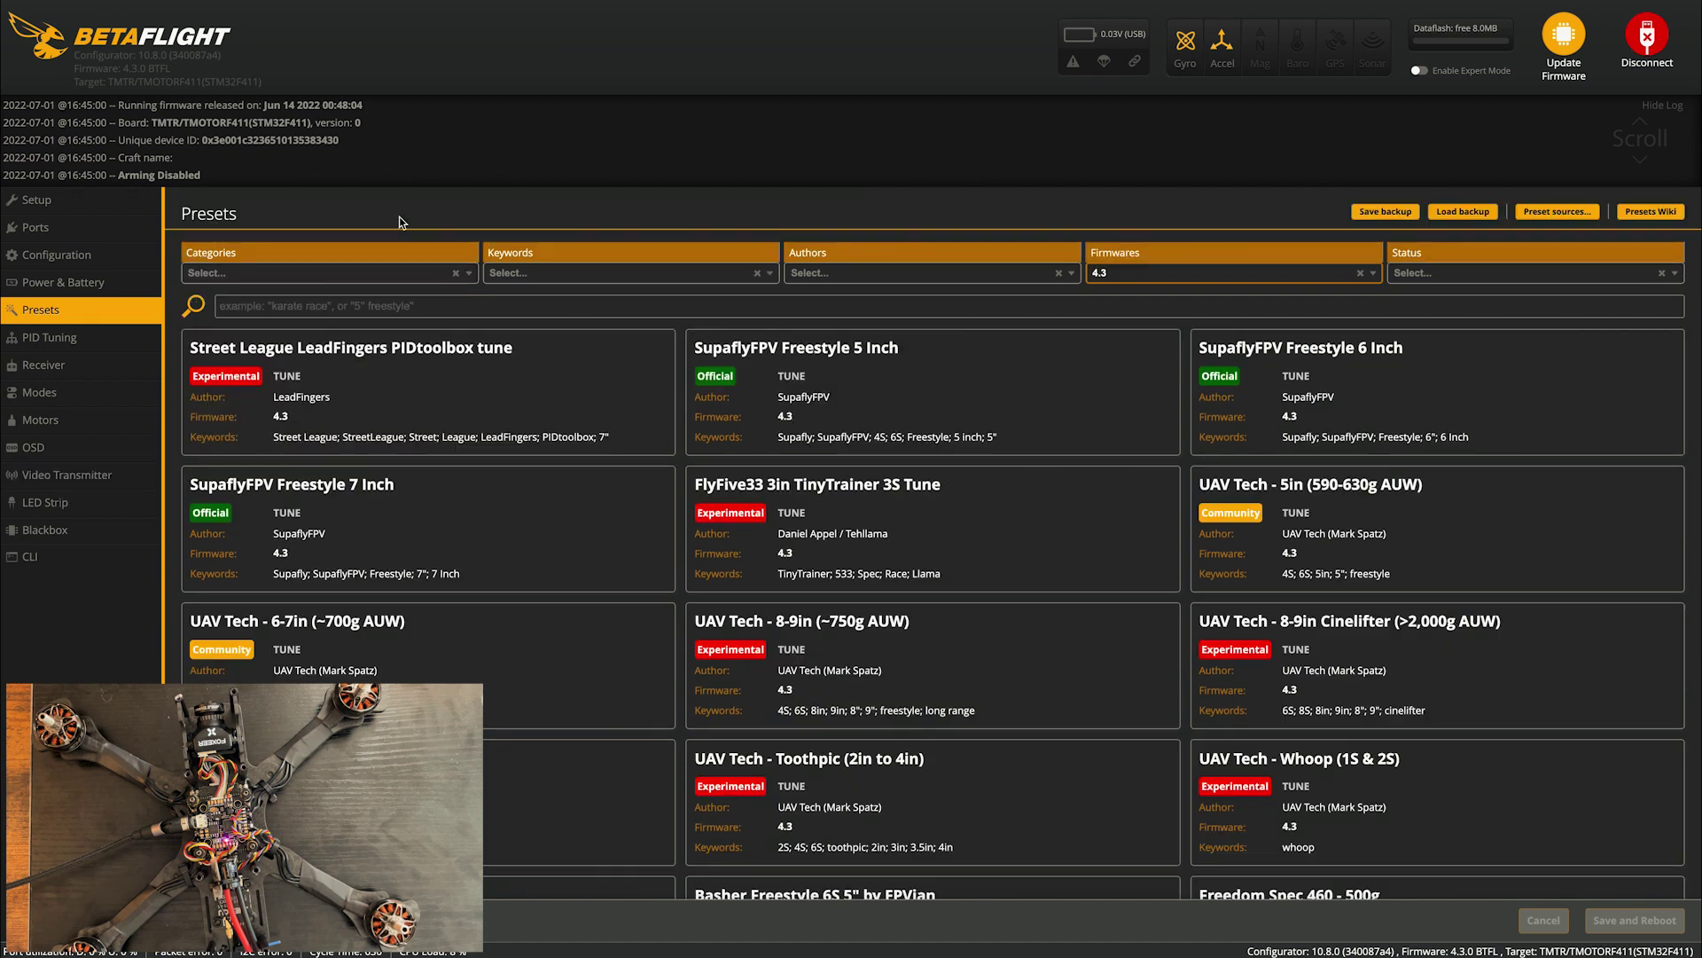
{"action": "left_click", "coordinate": [264, 276]}
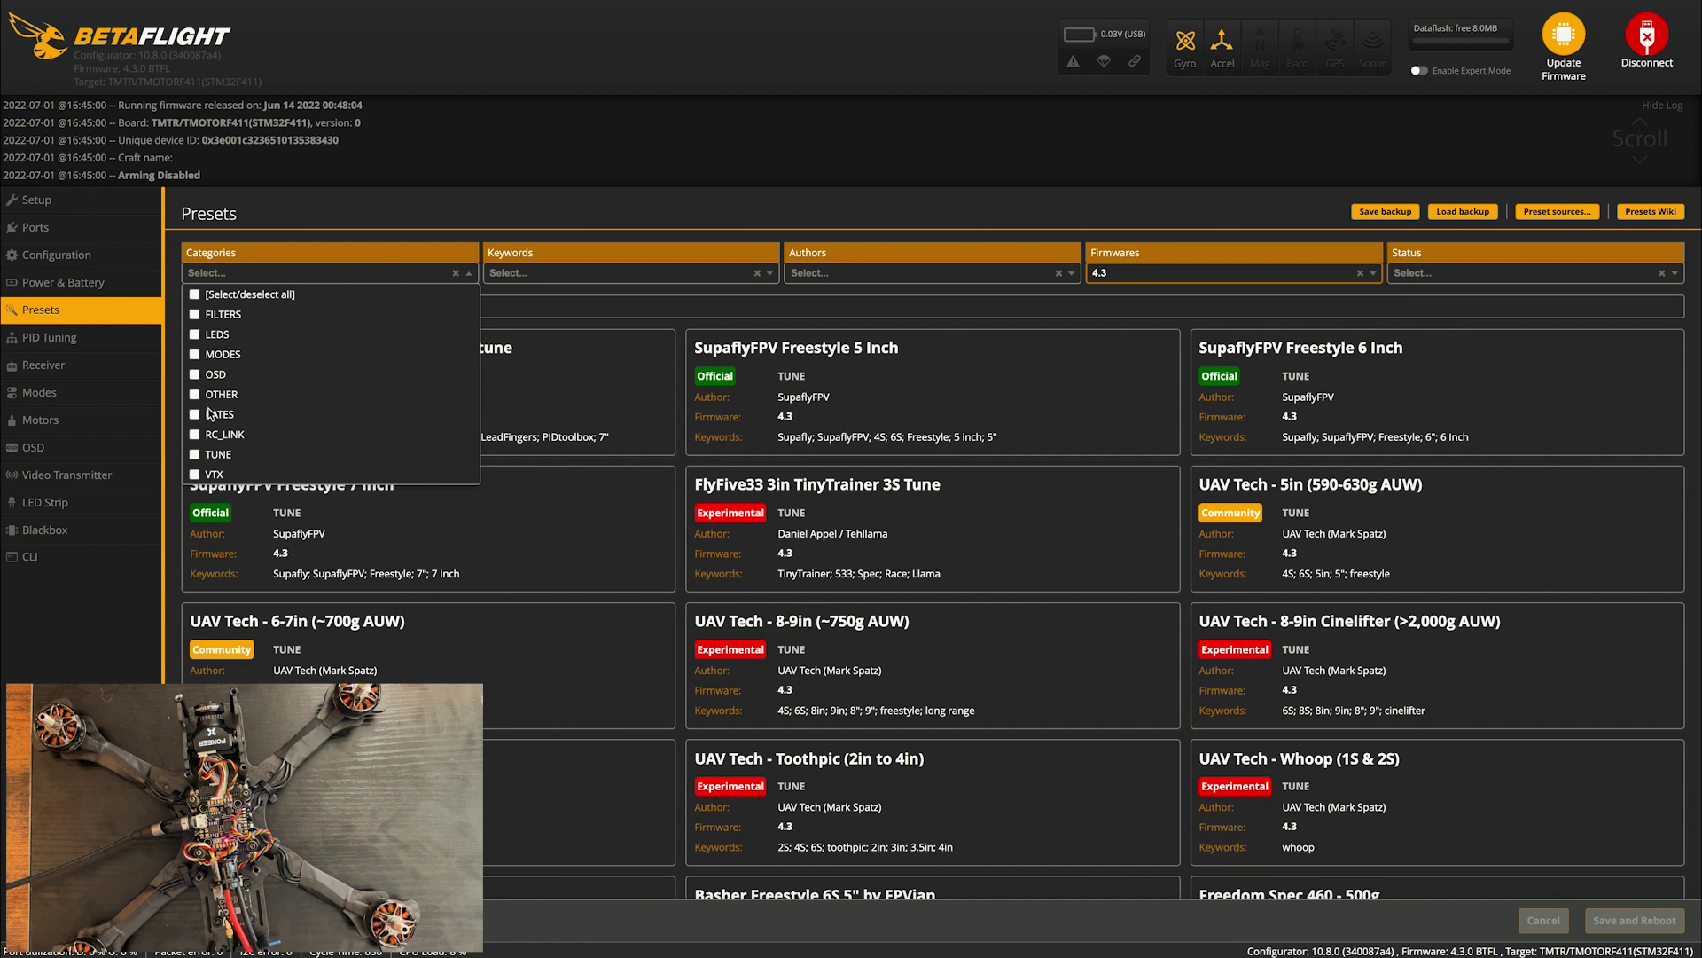
{"action": "scroll", "coordinate": [214, 457], "scroll_direction": "down", "scroll_amount": 1}
{"action": "scroll", "coordinate": [215, 444], "scroll_direction": "up", "scroll_amount": 1}
{"action": "left_click", "coordinate": [529, 306]}
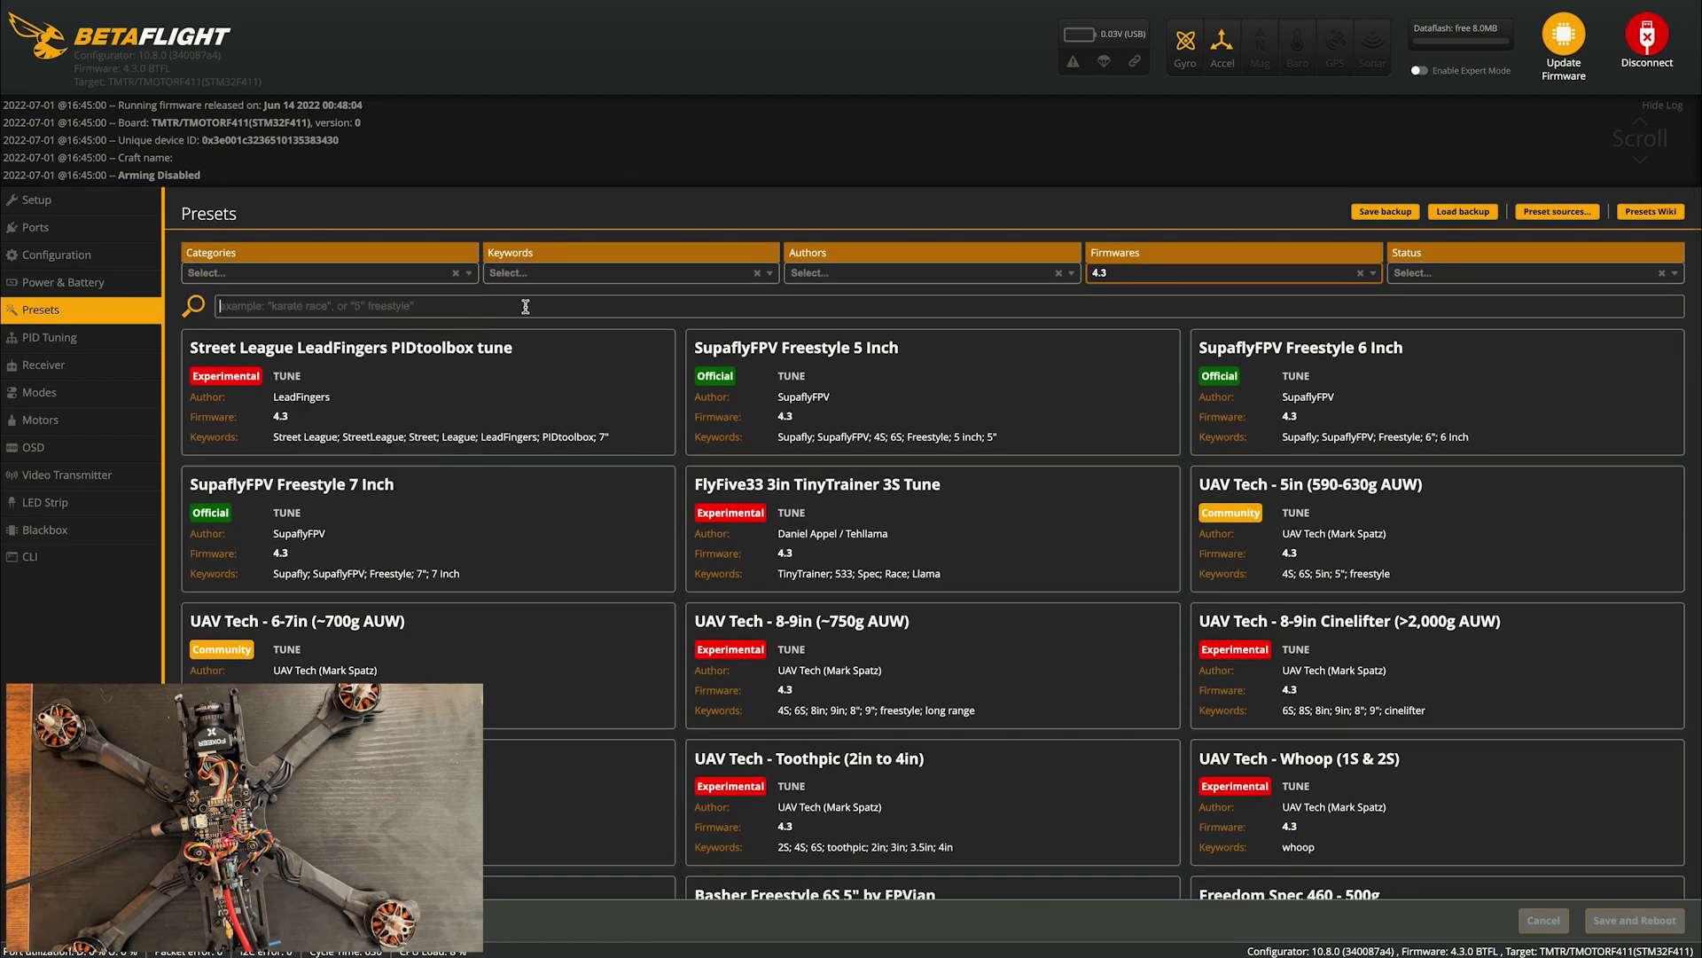
Return to the Video Transmitter settings, switch to the browser's VTX Tables wiki page, and open the IRC Tramp (USA) file
{"action": "left_click", "coordinate": [69, 479]}
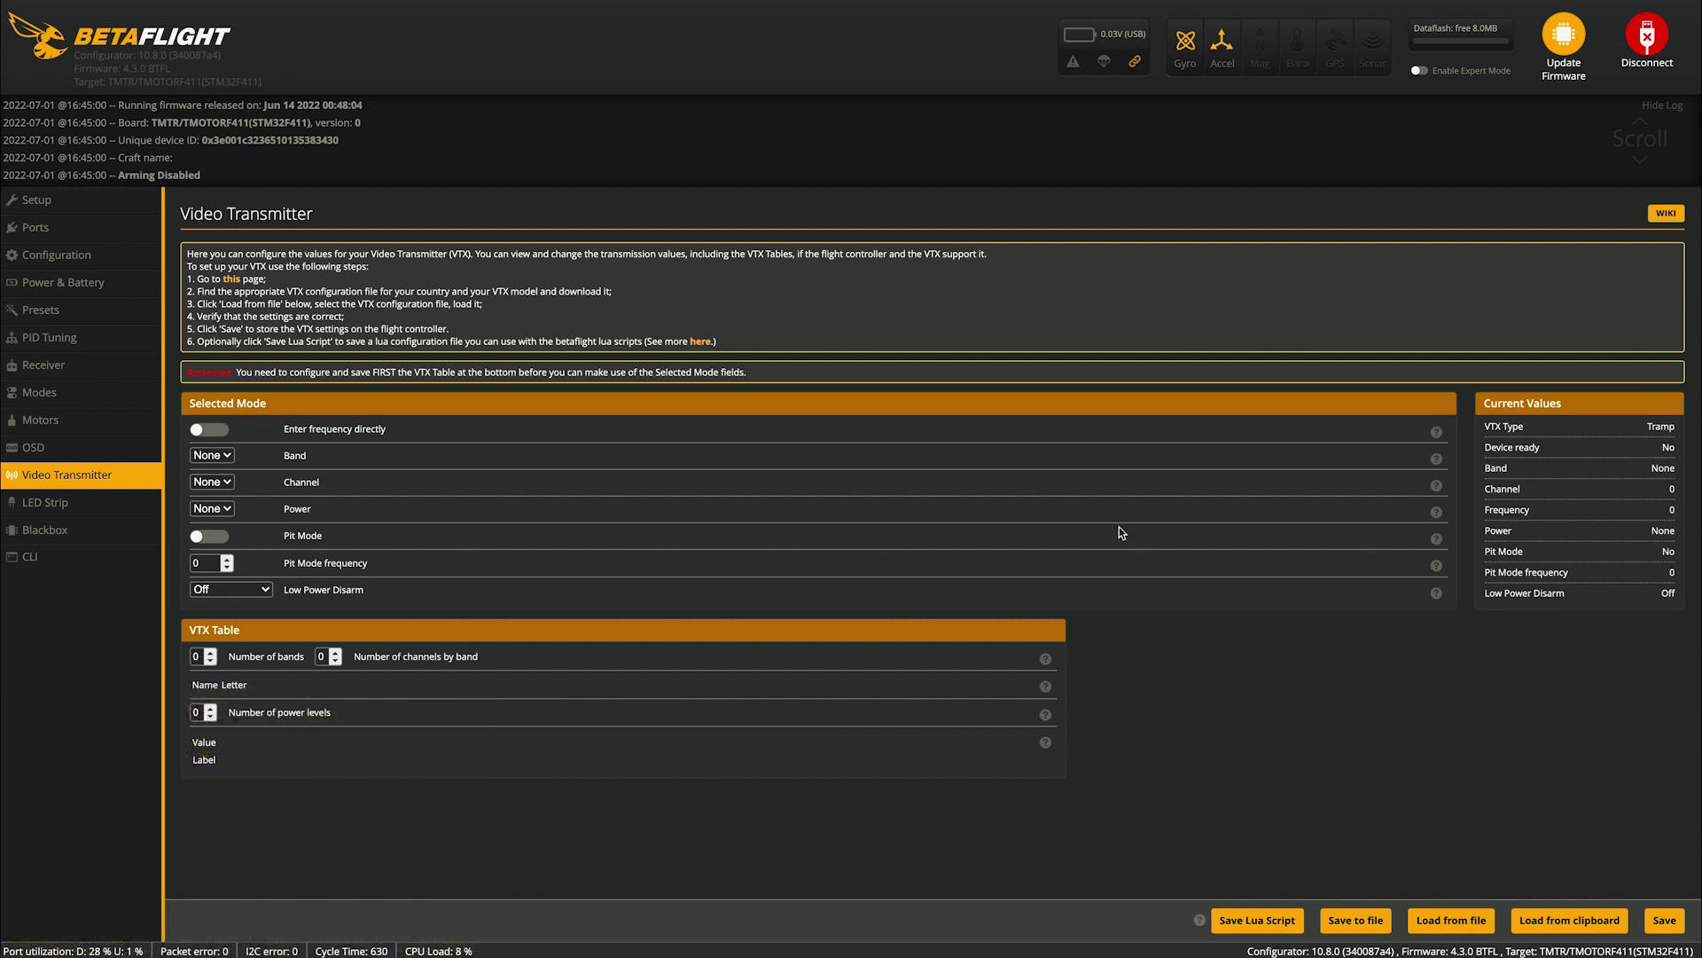
{"action": "key", "text": "ctrl+Right"}
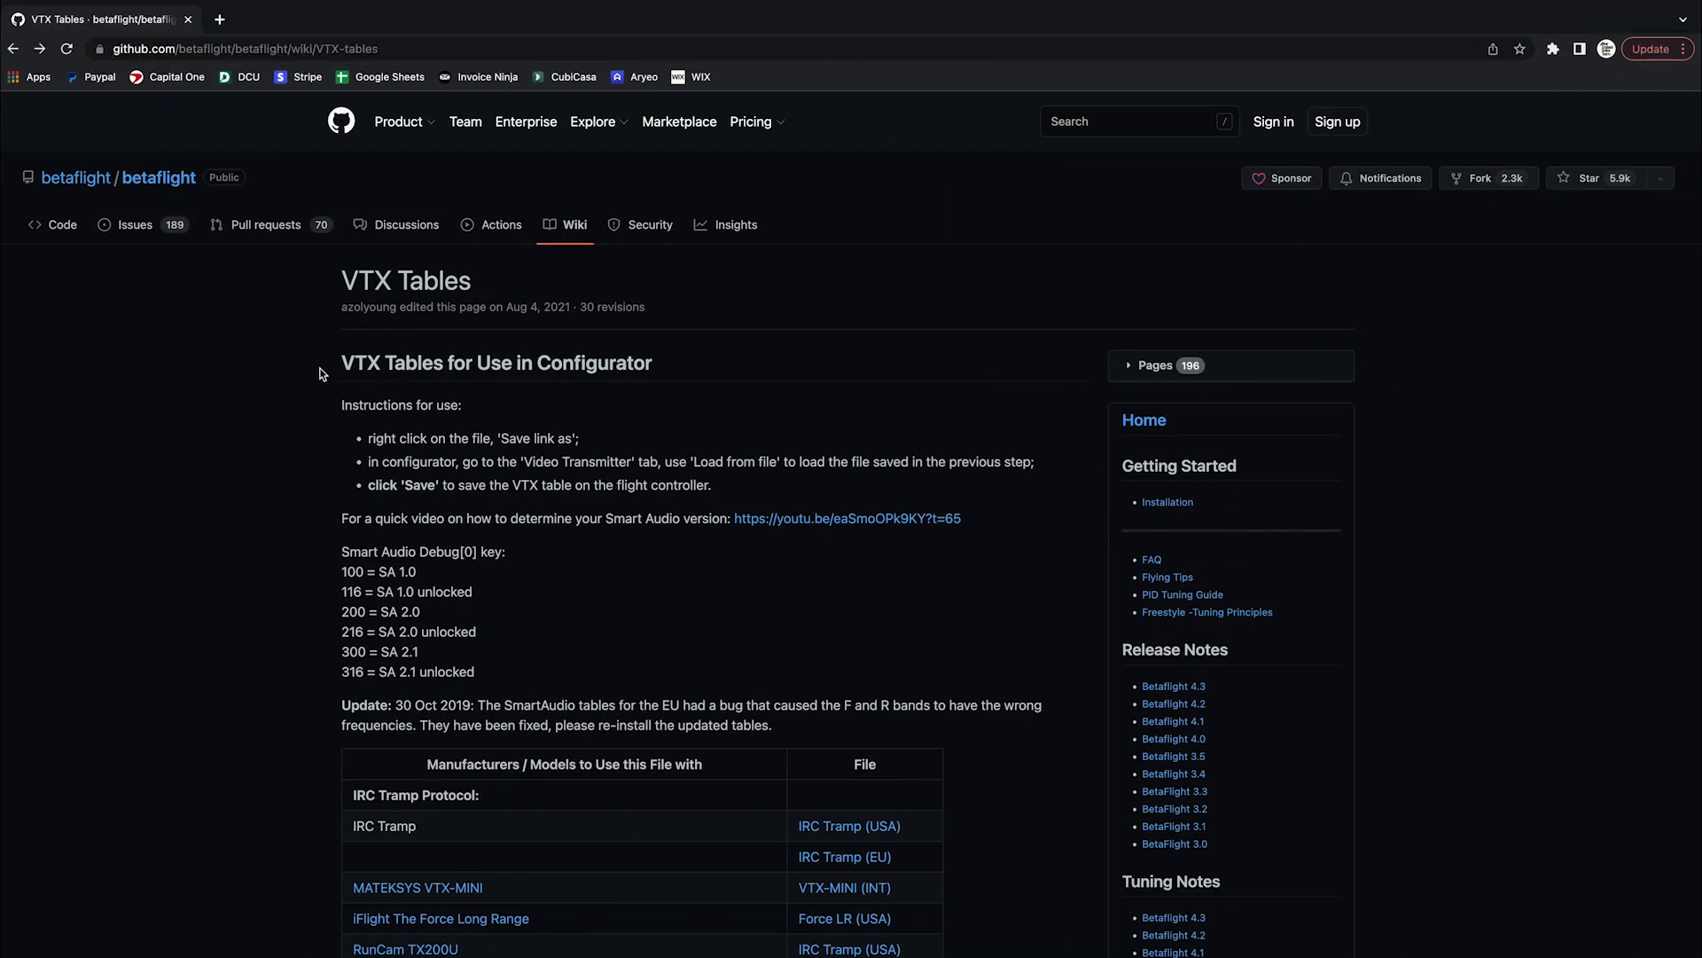
{"action": "scroll", "coordinate": [323, 369], "scroll_direction": "down", "scroll_amount": 3}
{"action": "scroll", "coordinate": [323, 367], "scroll_direction": "down", "scroll_amount": 4}
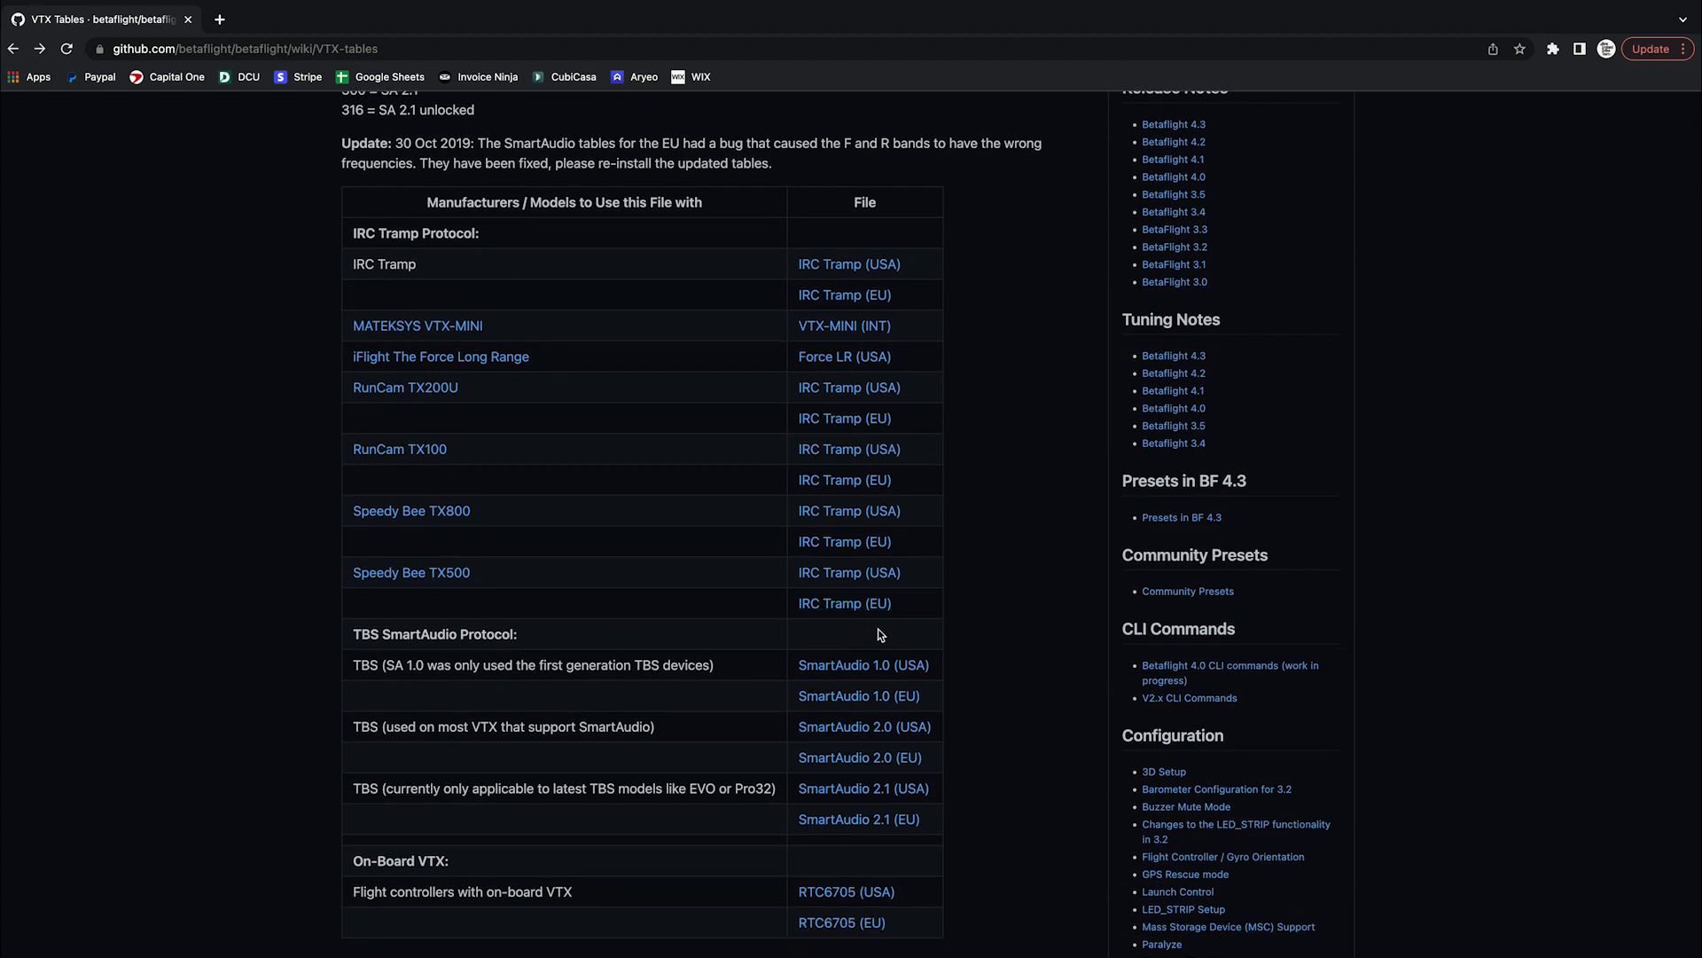
{"action": "left_click", "coordinate": [822, 264]}
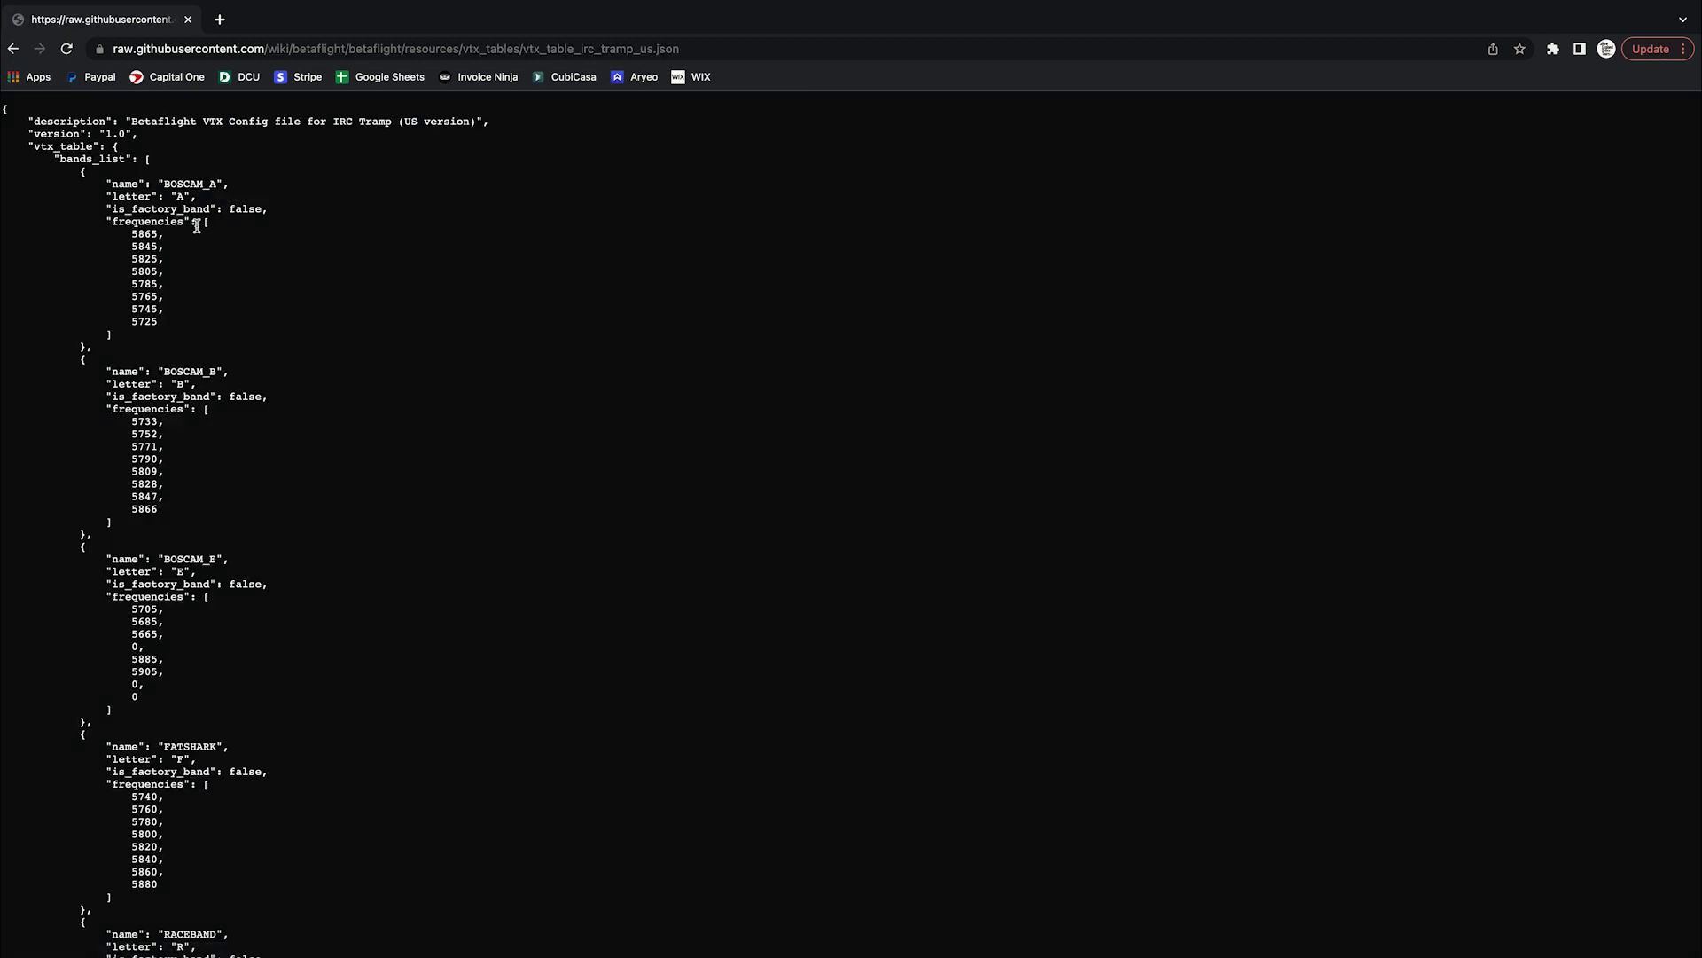
Copy the entire contents of the IRC Tramp US VTX table file
{"action": "key", "text": "ctrl+a"}
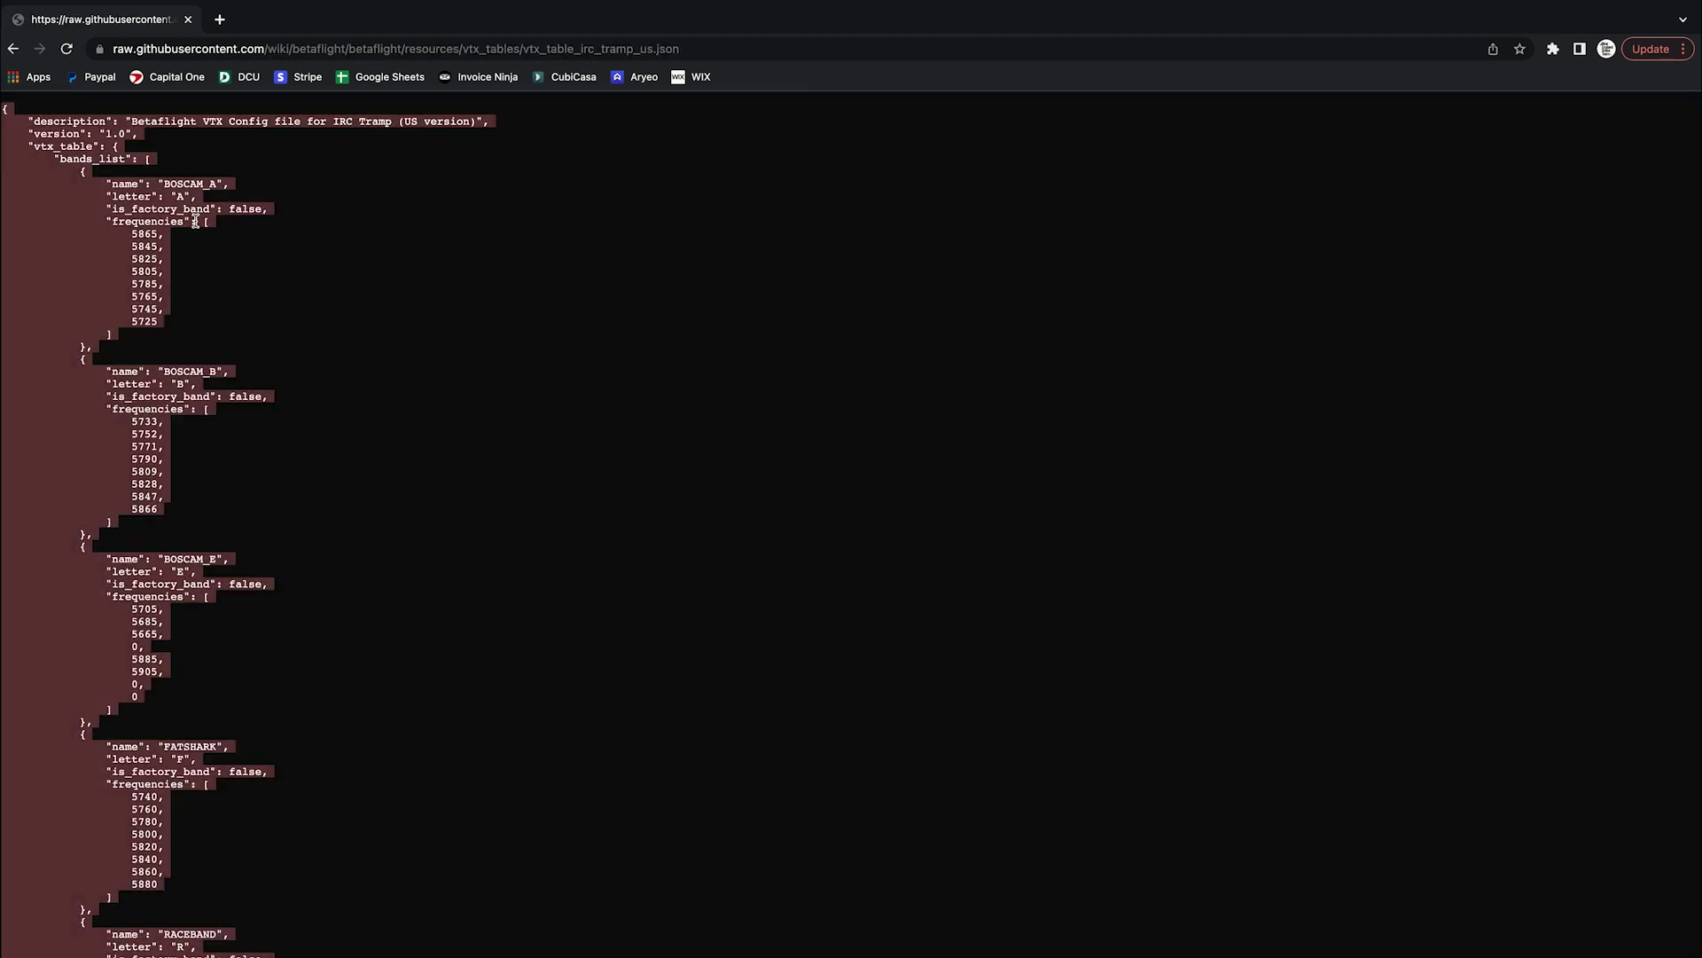
{"action": "right_click", "coordinate": [184, 212]}
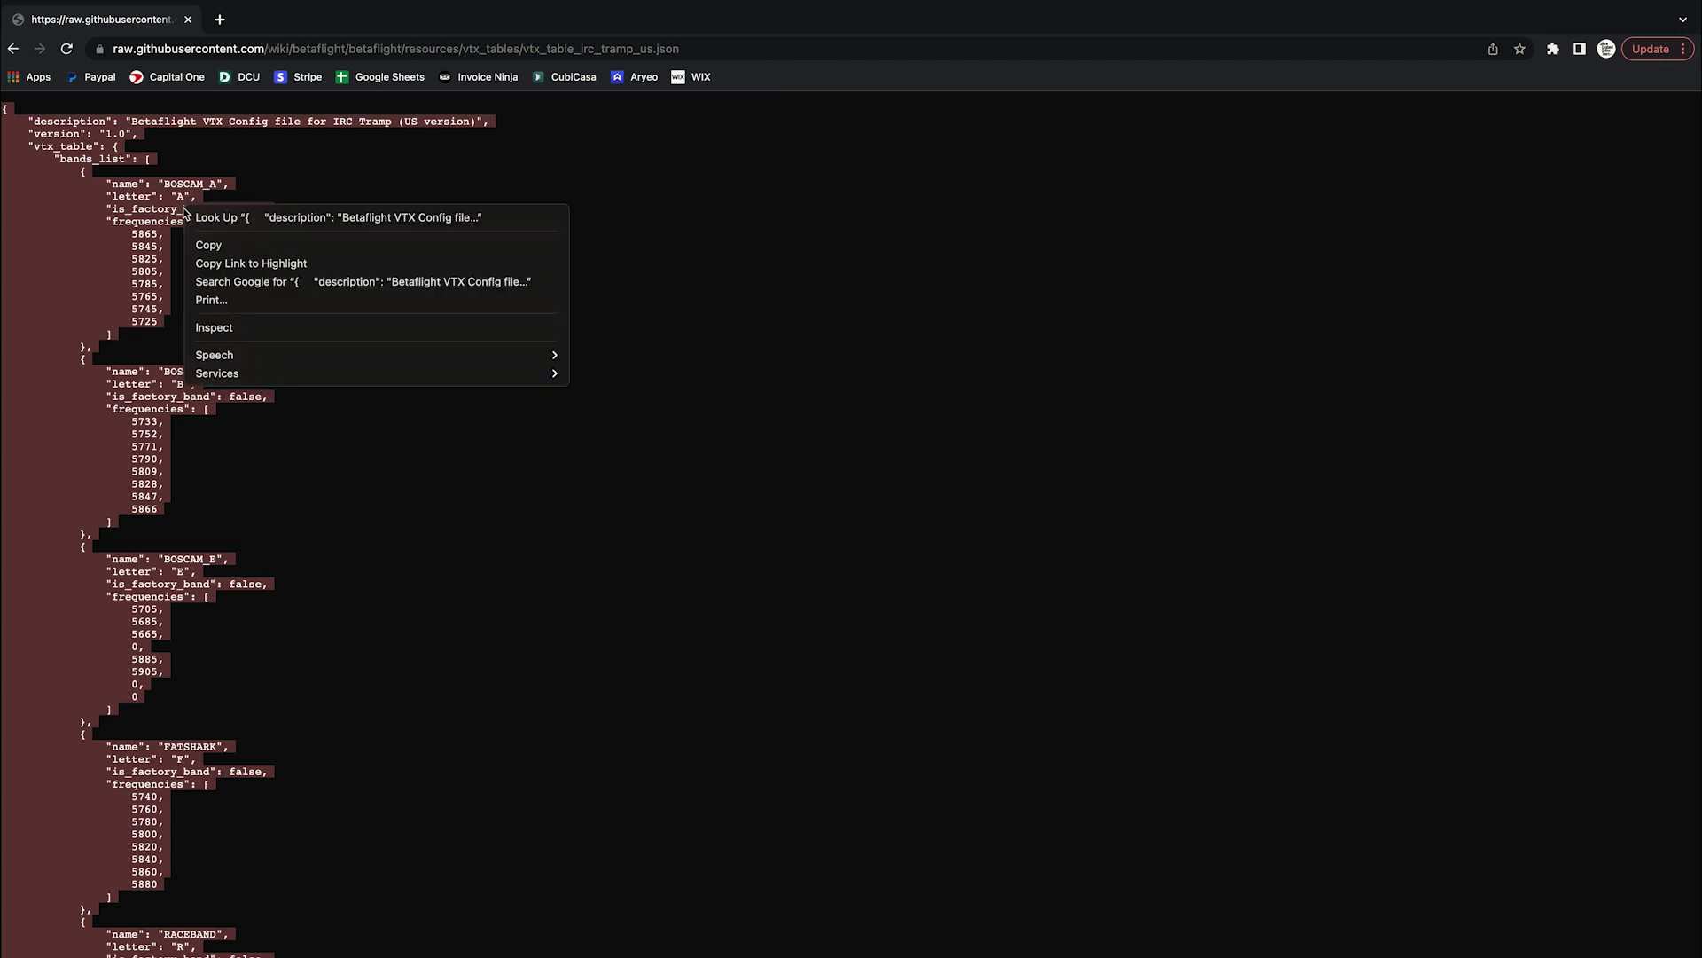
{"action": "left_click", "coordinate": [210, 247]}
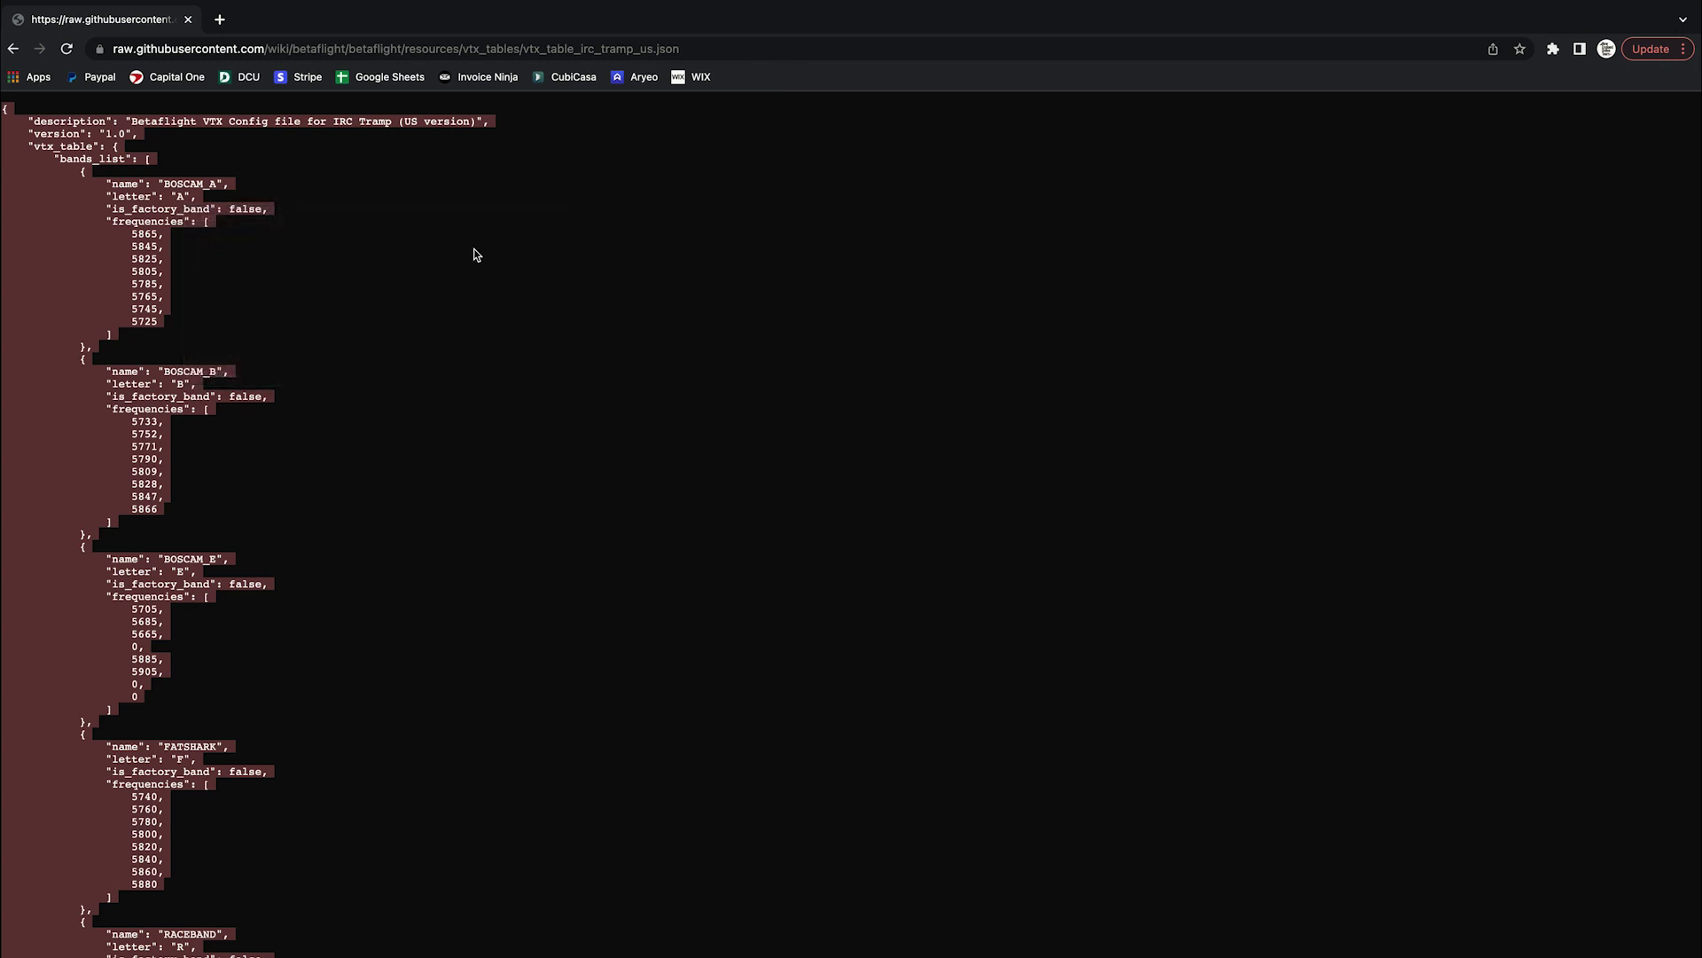
Switch to Betaflight Configurator, load the copied VTX table from the clipboard, and review its bands and power levels
{"action": "key", "text": "super+Tab"}
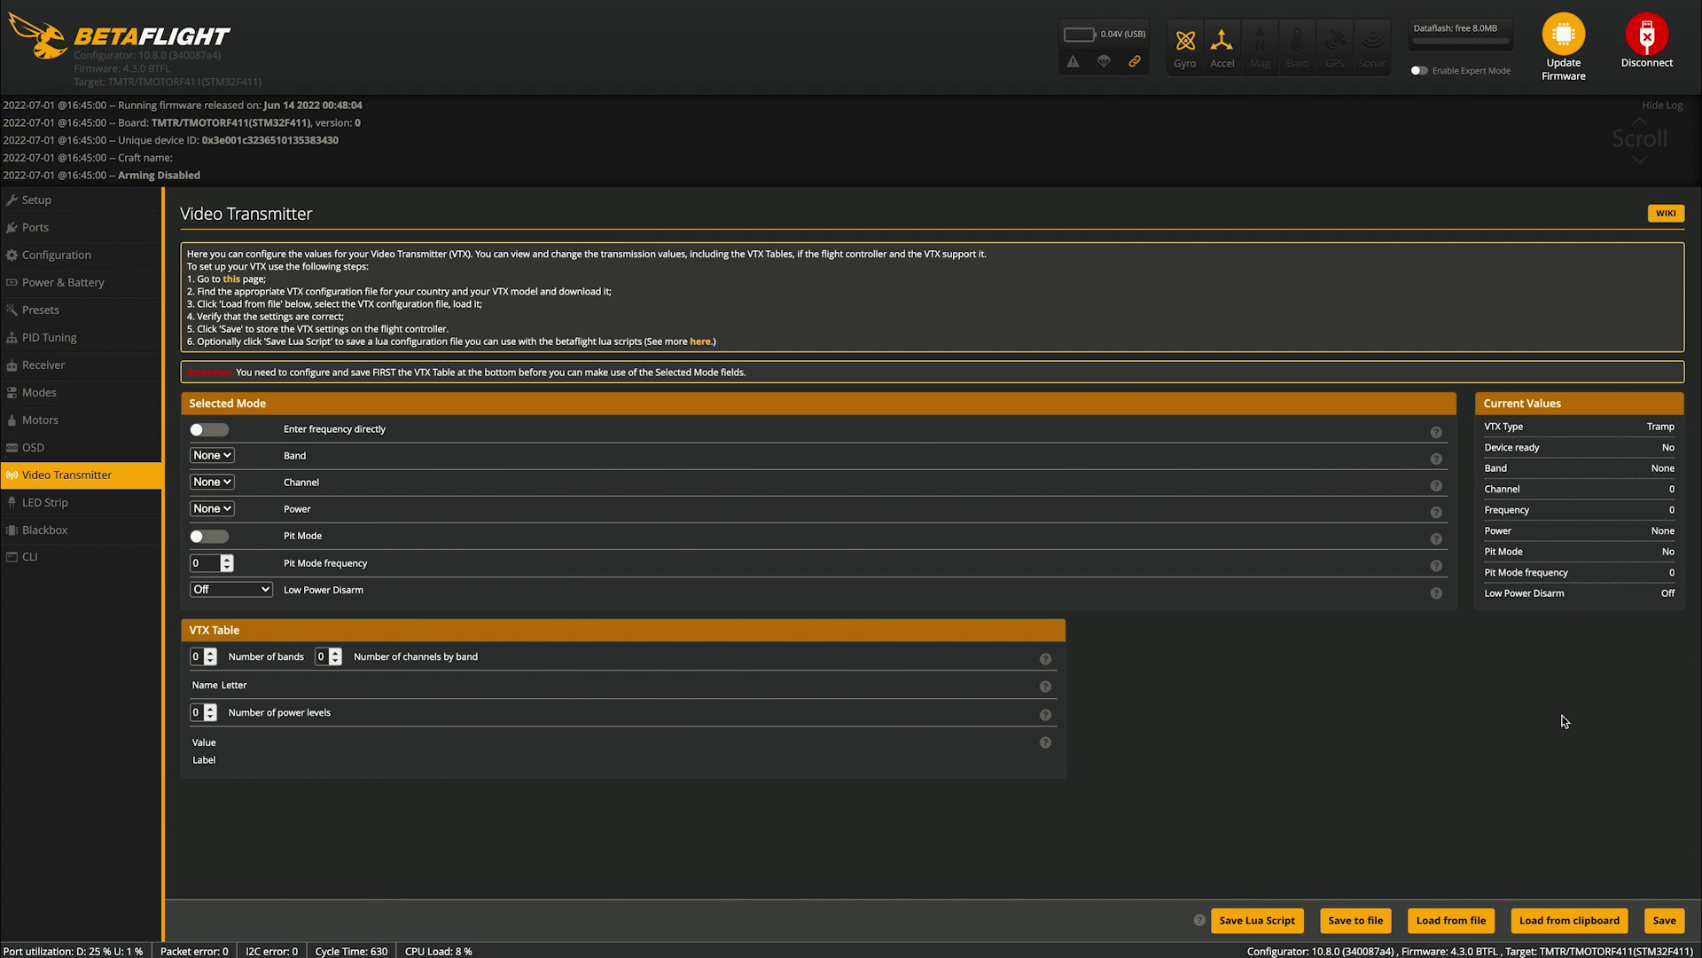
{"action": "left_click", "coordinate": [1612, 922]}
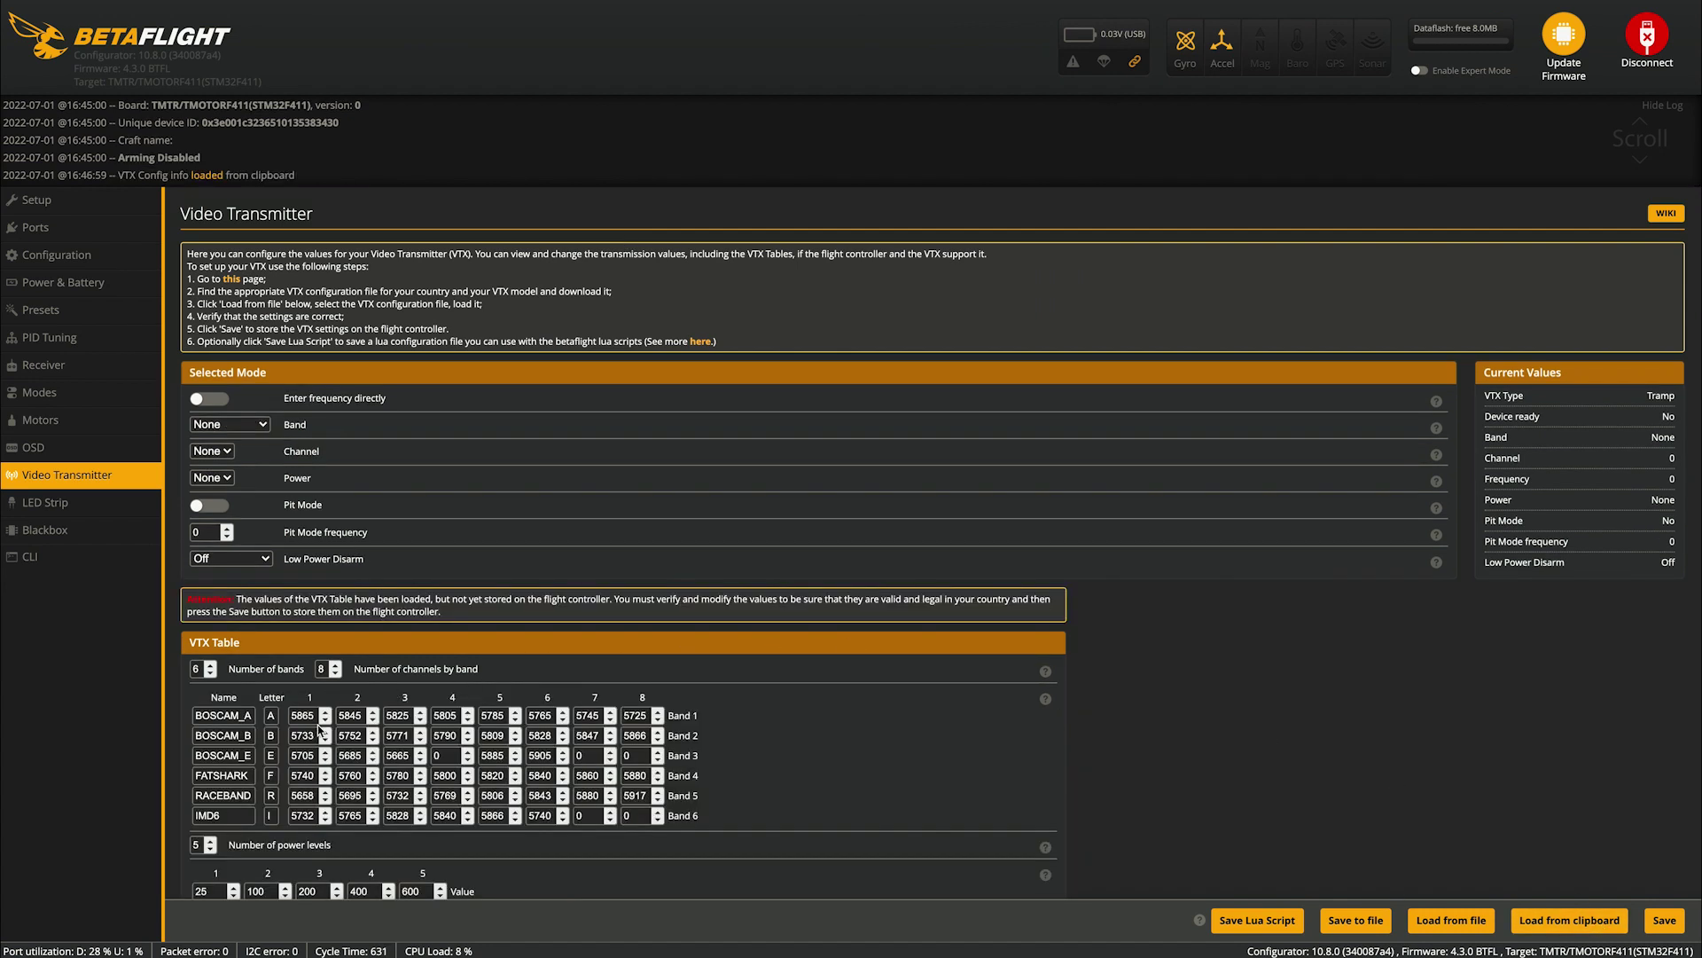
{"action": "scroll", "coordinate": [749, 687], "scroll_direction": "down", "scroll_amount": 1}
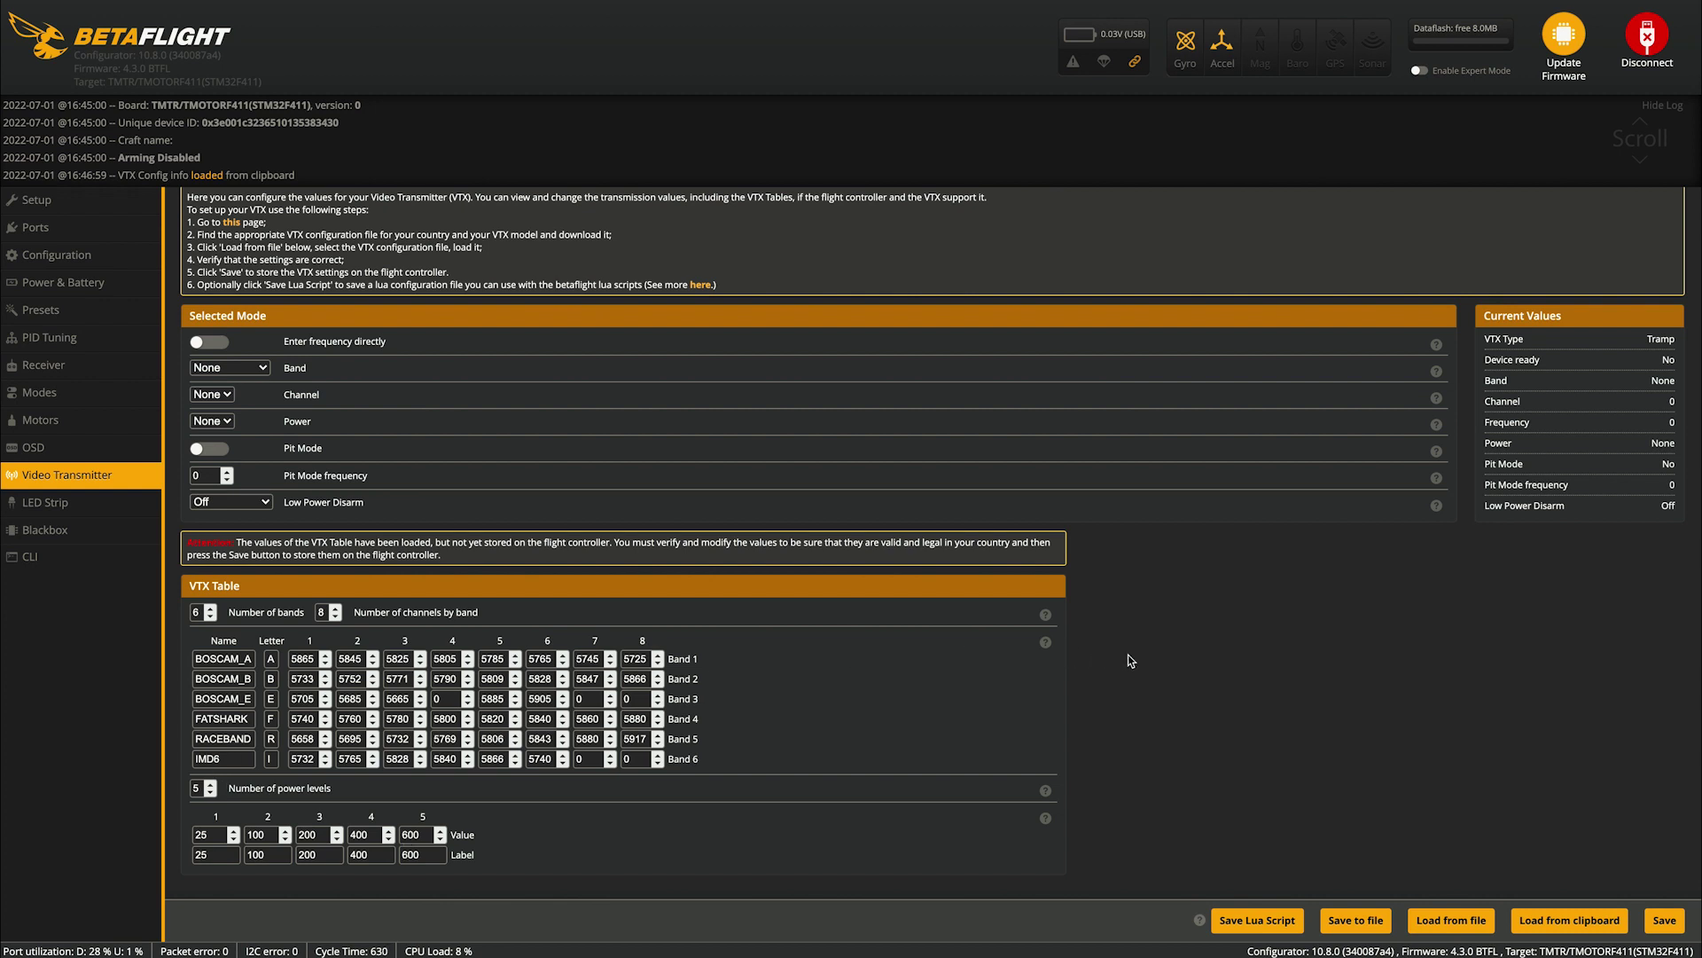
{"action": "scroll", "coordinate": [1103, 663], "scroll_direction": "up", "scroll_amount": 1}
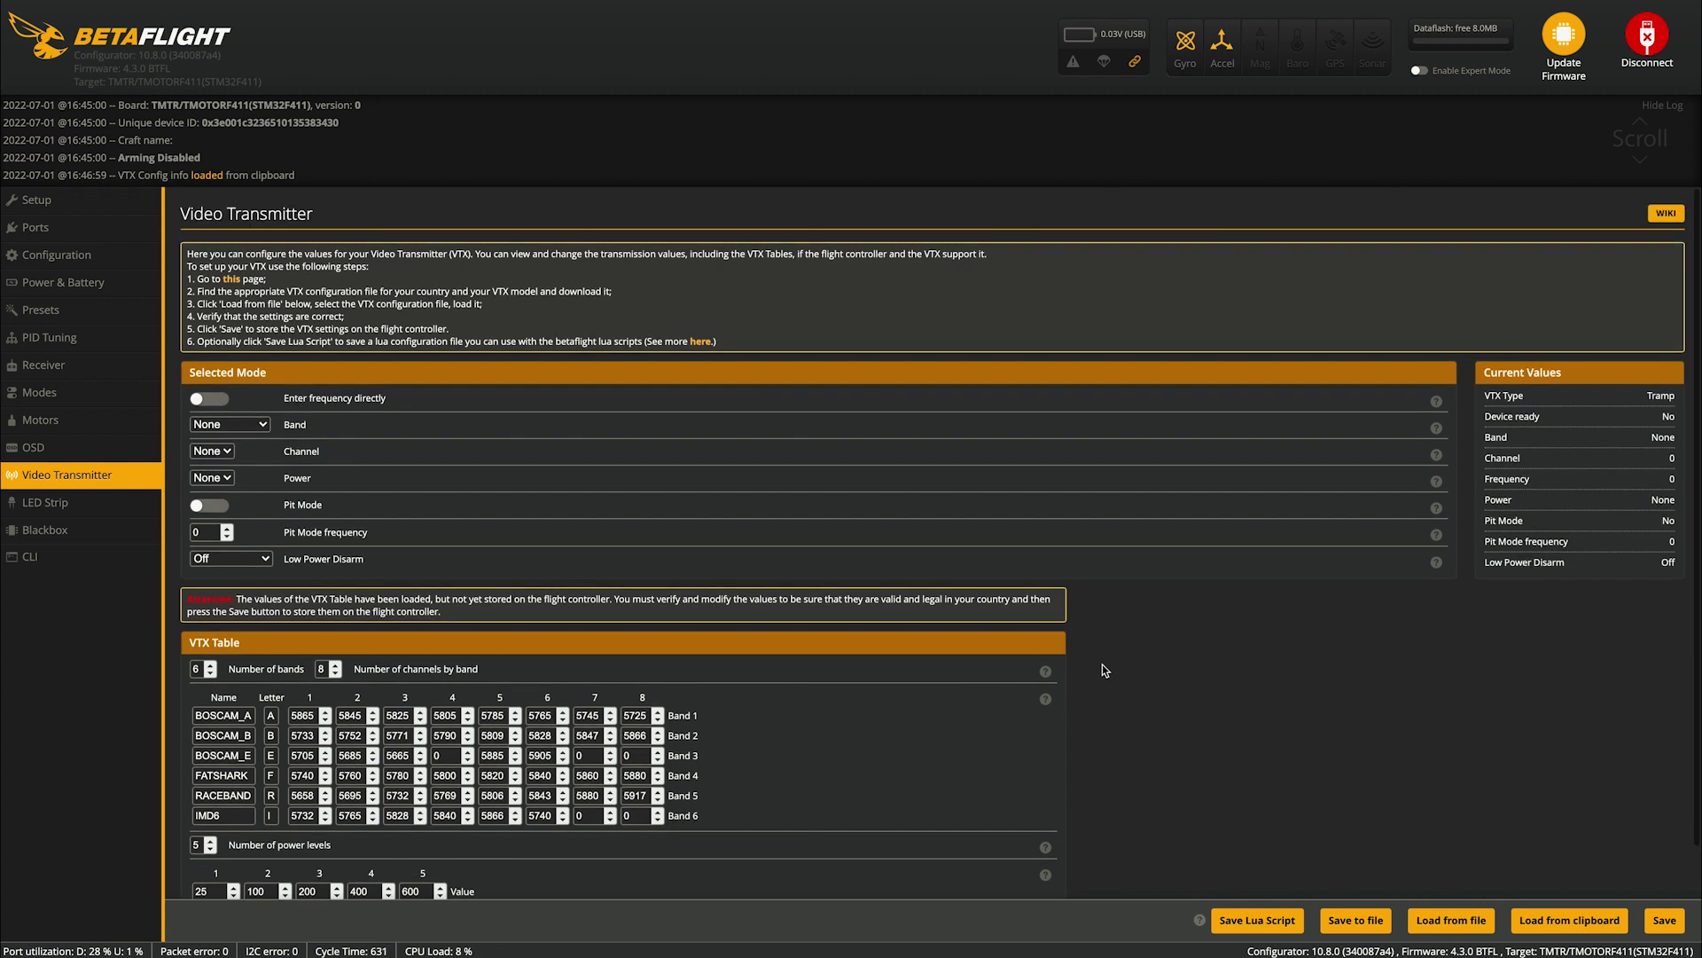
Set the video transmitter to band RACEBAND, Channel 3 and power 25, and save the settings
{"action": "left_click", "coordinate": [263, 425]}
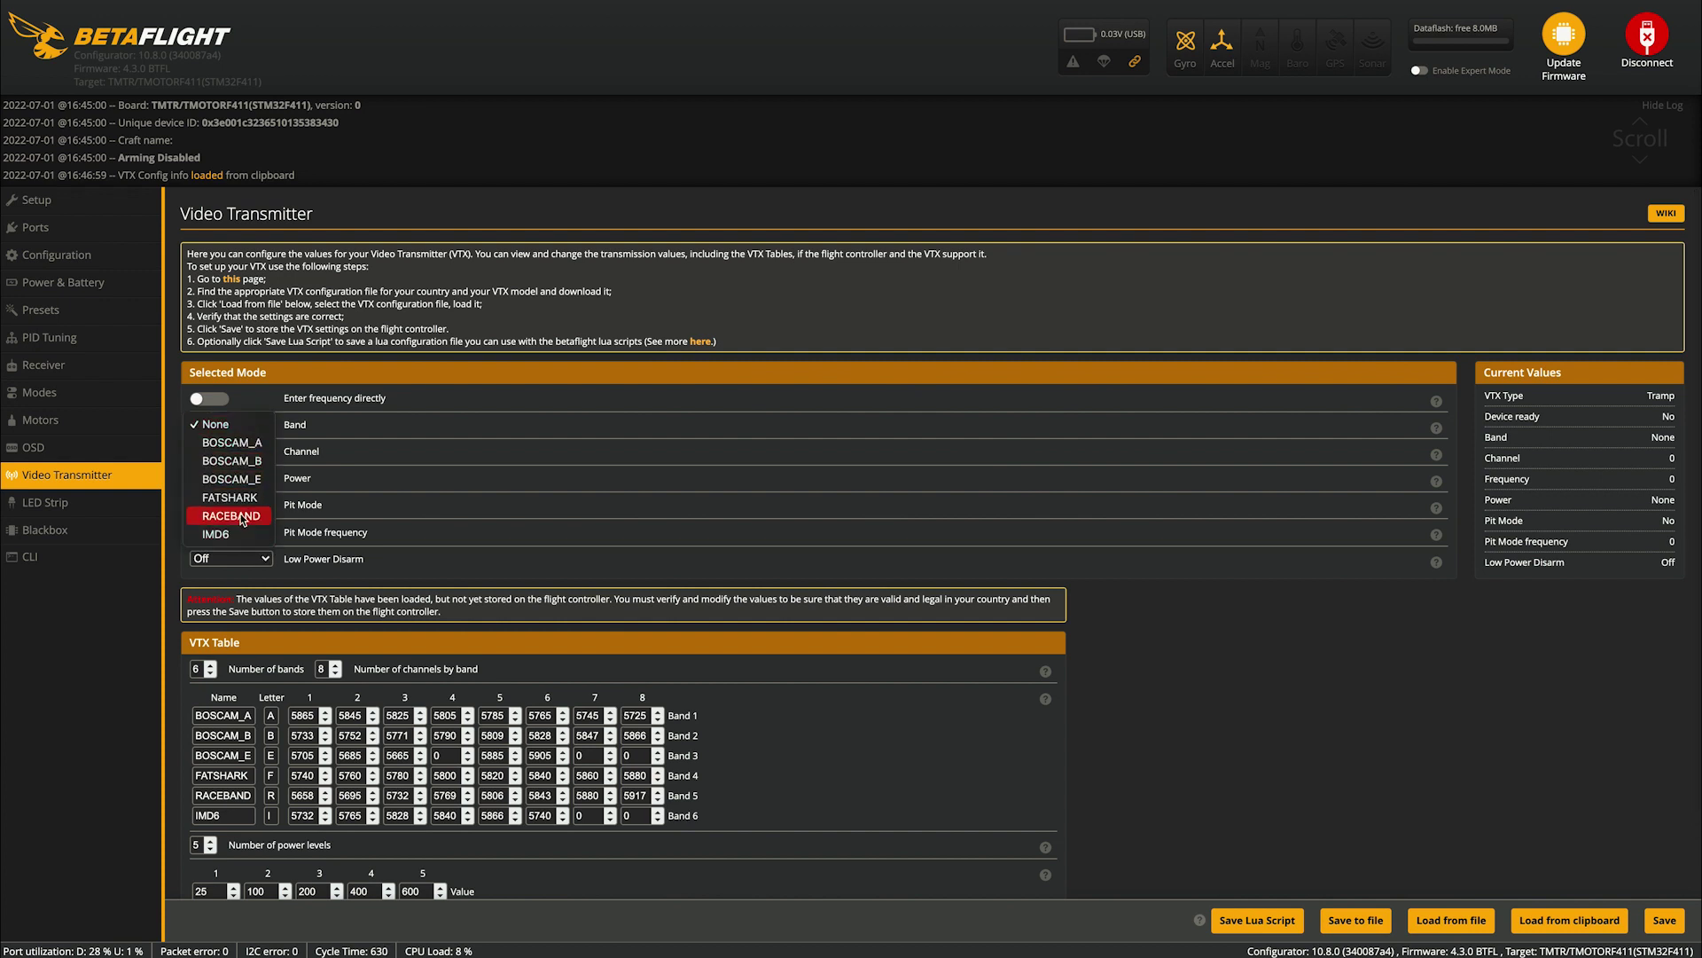
{"action": "left_click", "coordinate": [241, 516]}
{"action": "left_click", "coordinate": [233, 450]}
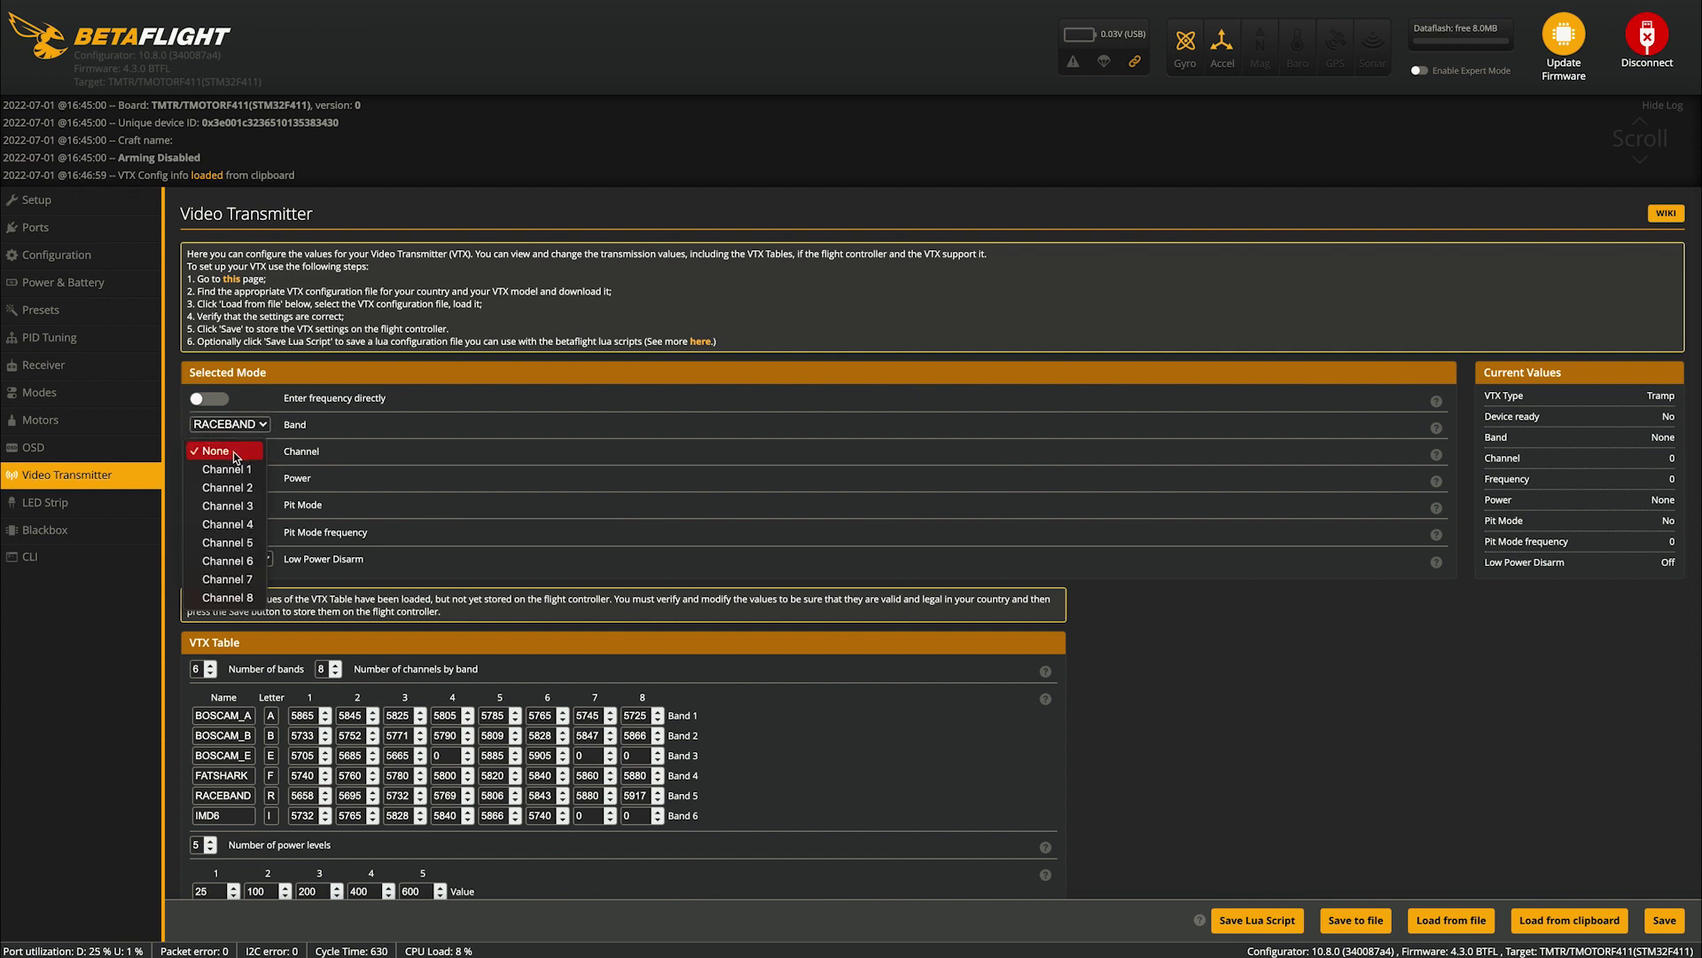
{"action": "left_click", "coordinate": [240, 507]}
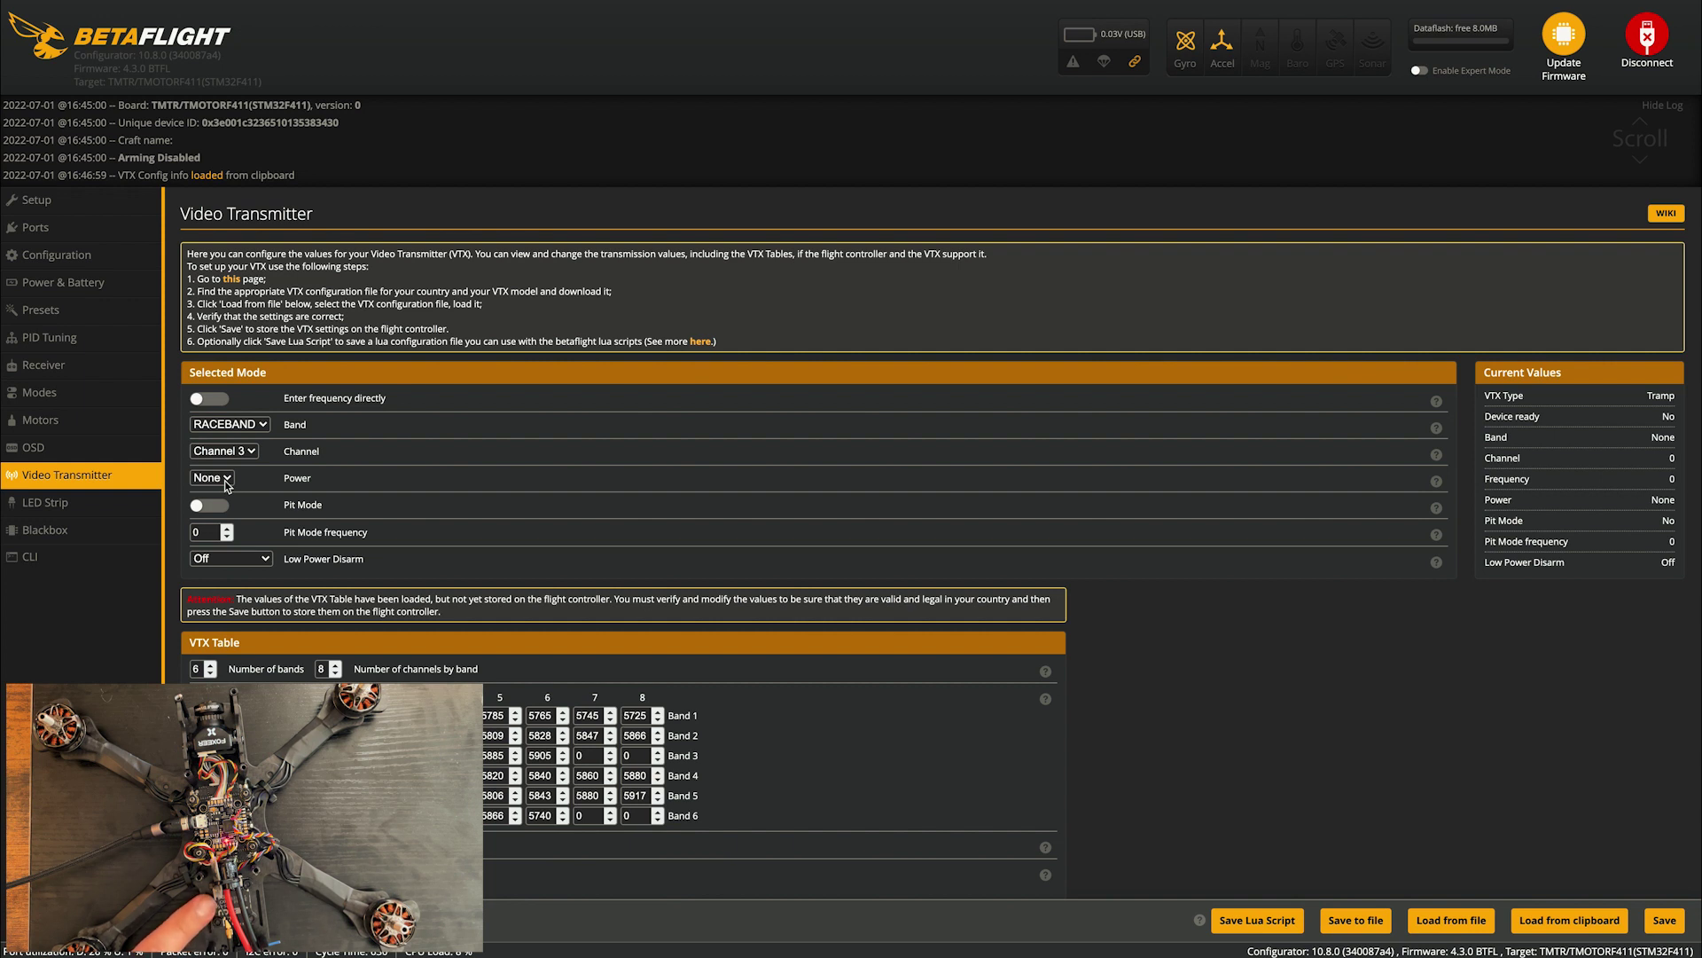
{"action": "left_click", "coordinate": [227, 485]}
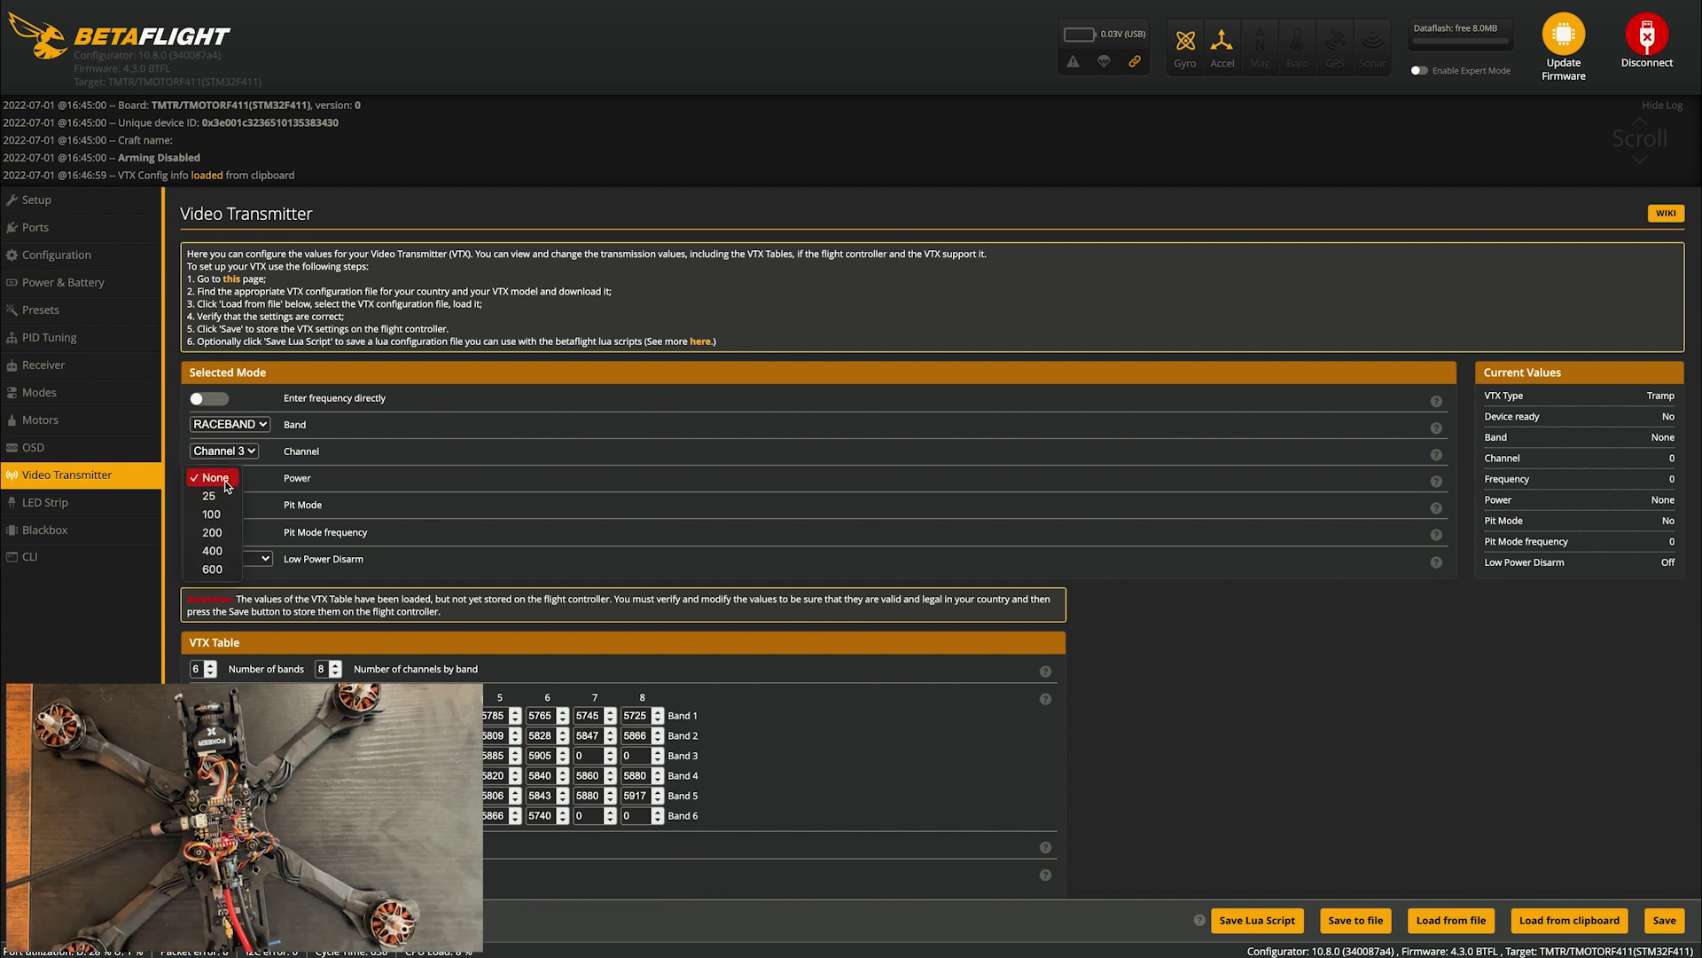
{"action": "left_click", "coordinate": [221, 500]}
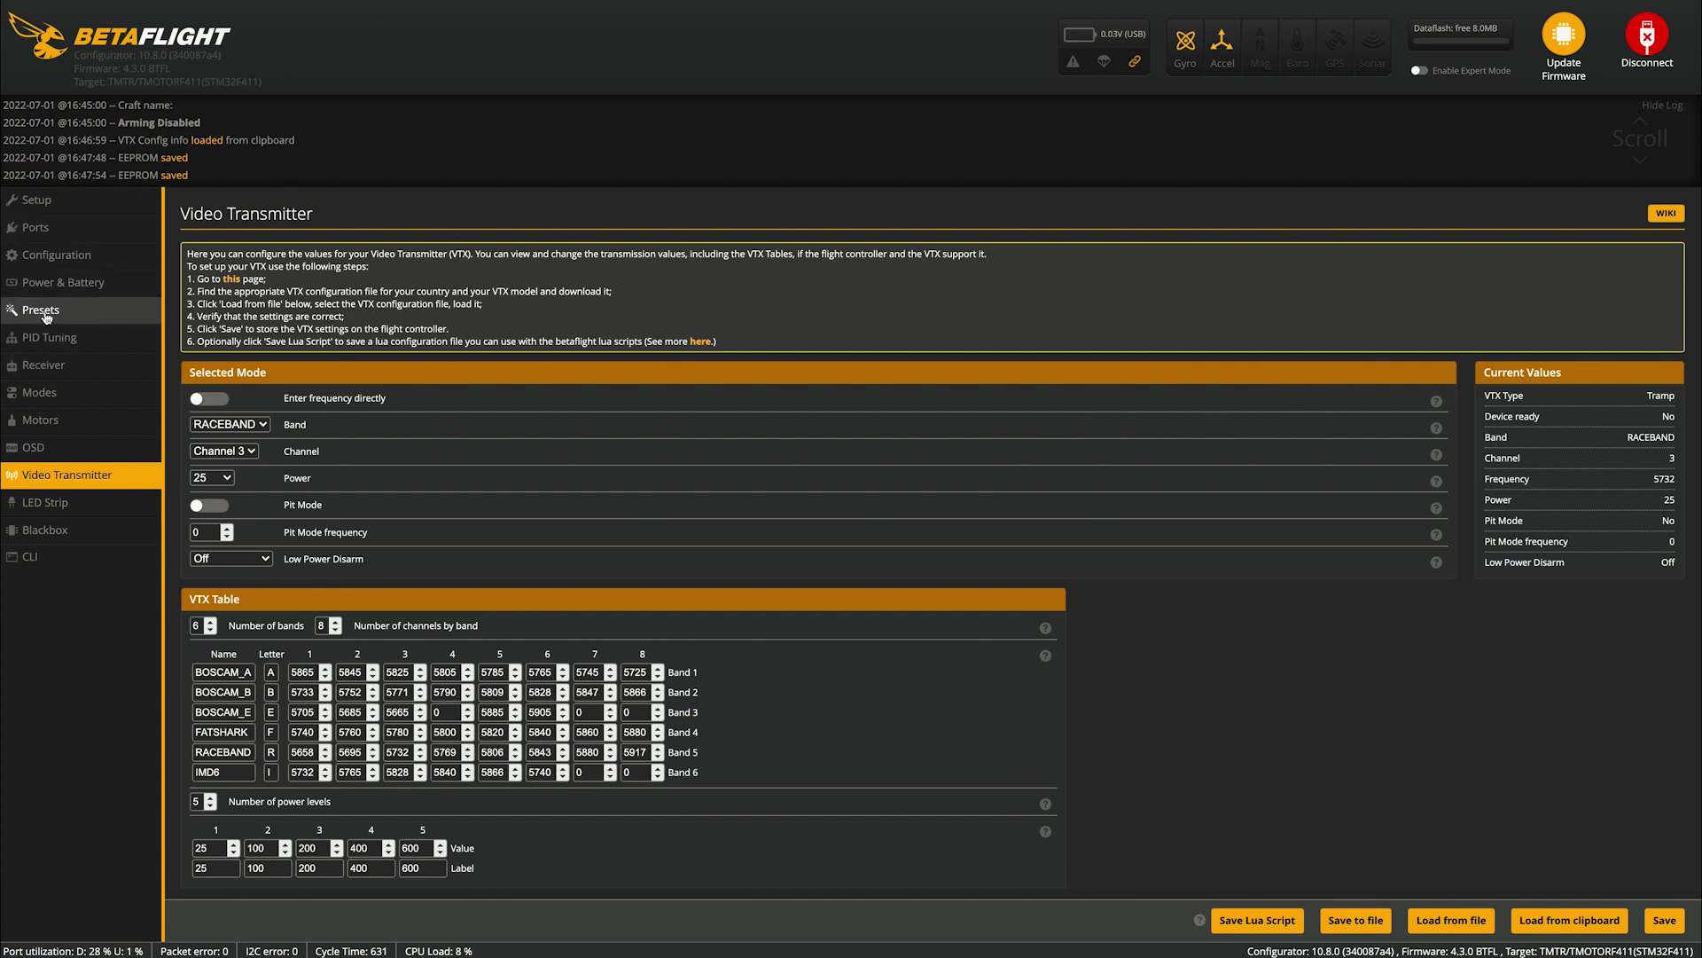
Look through the power and battery settings, the presets, and the PID profile, rate profile and filter settings
{"action": "left_click", "coordinate": [53, 282]}
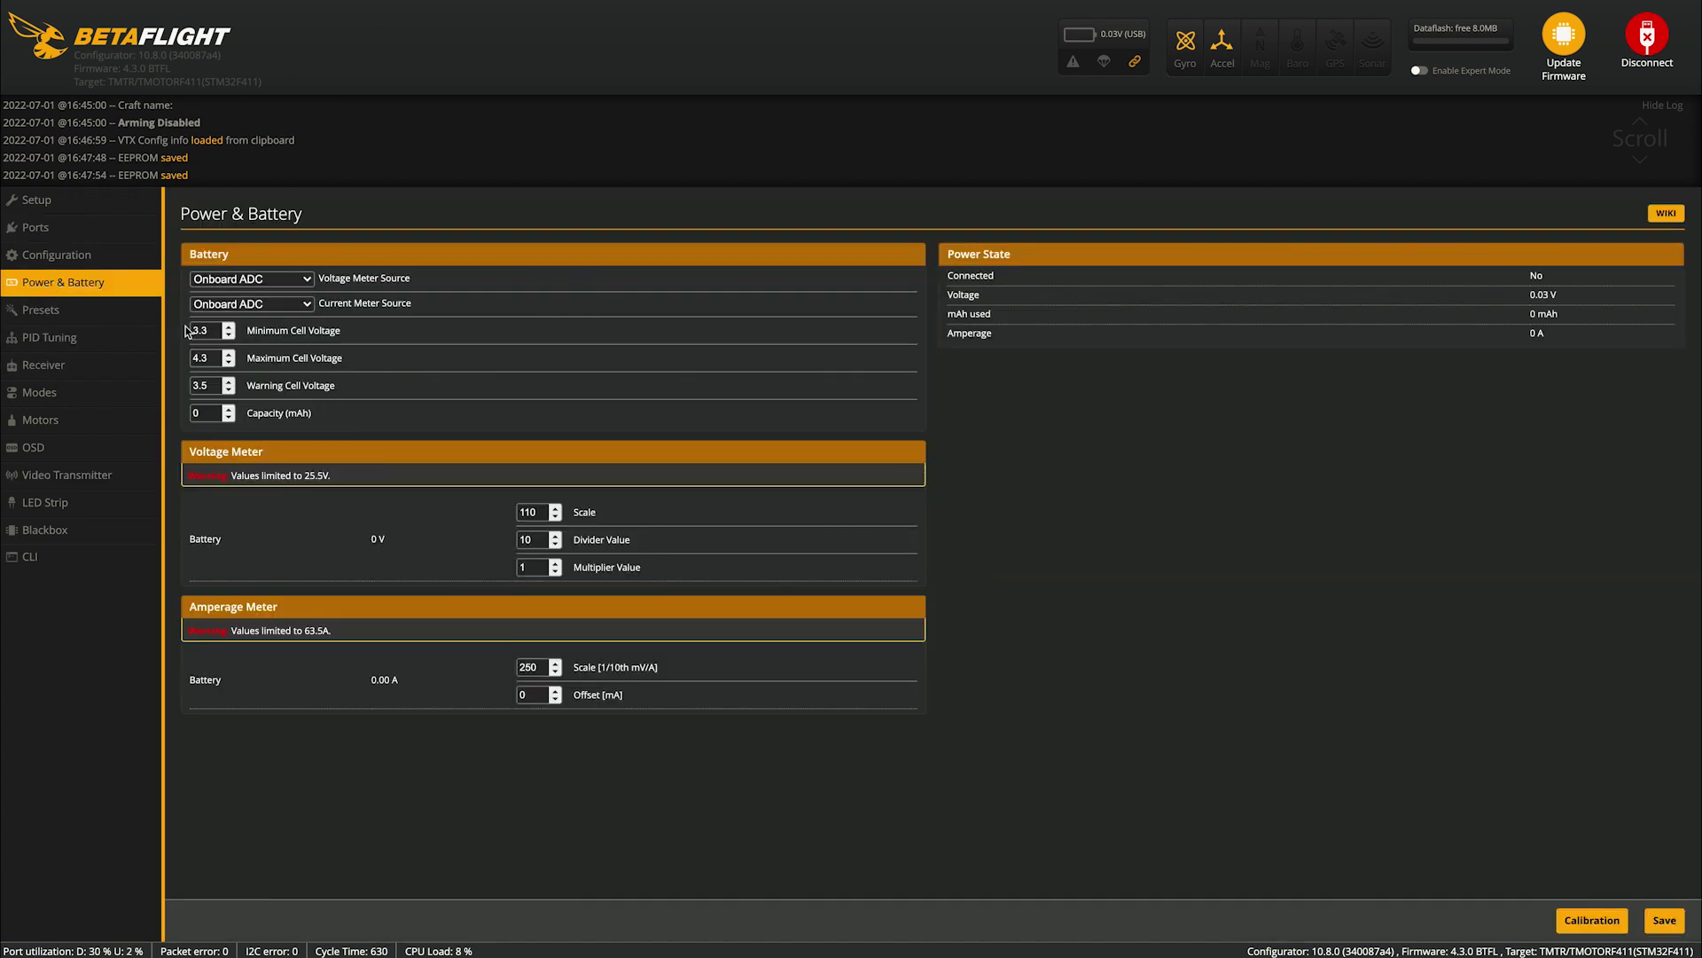
{"action": "left_click", "coordinate": [58, 311]}
{"action": "left_click", "coordinate": [59, 339]}
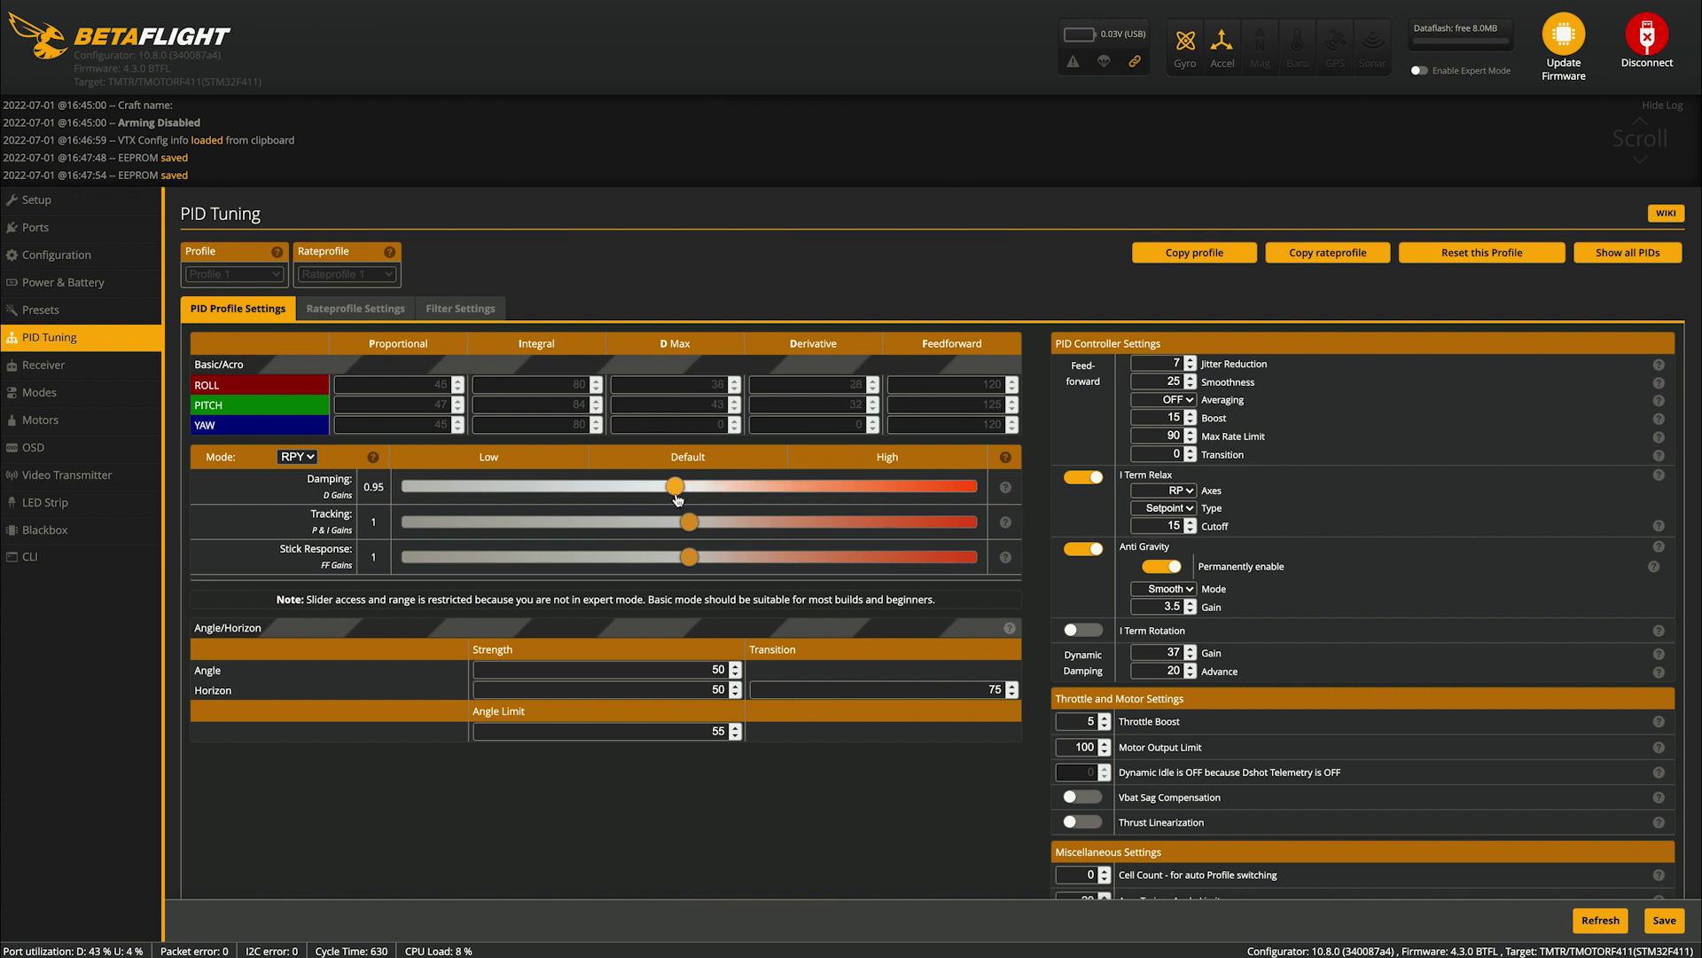
{"action": "left_click", "coordinate": [679, 524]}
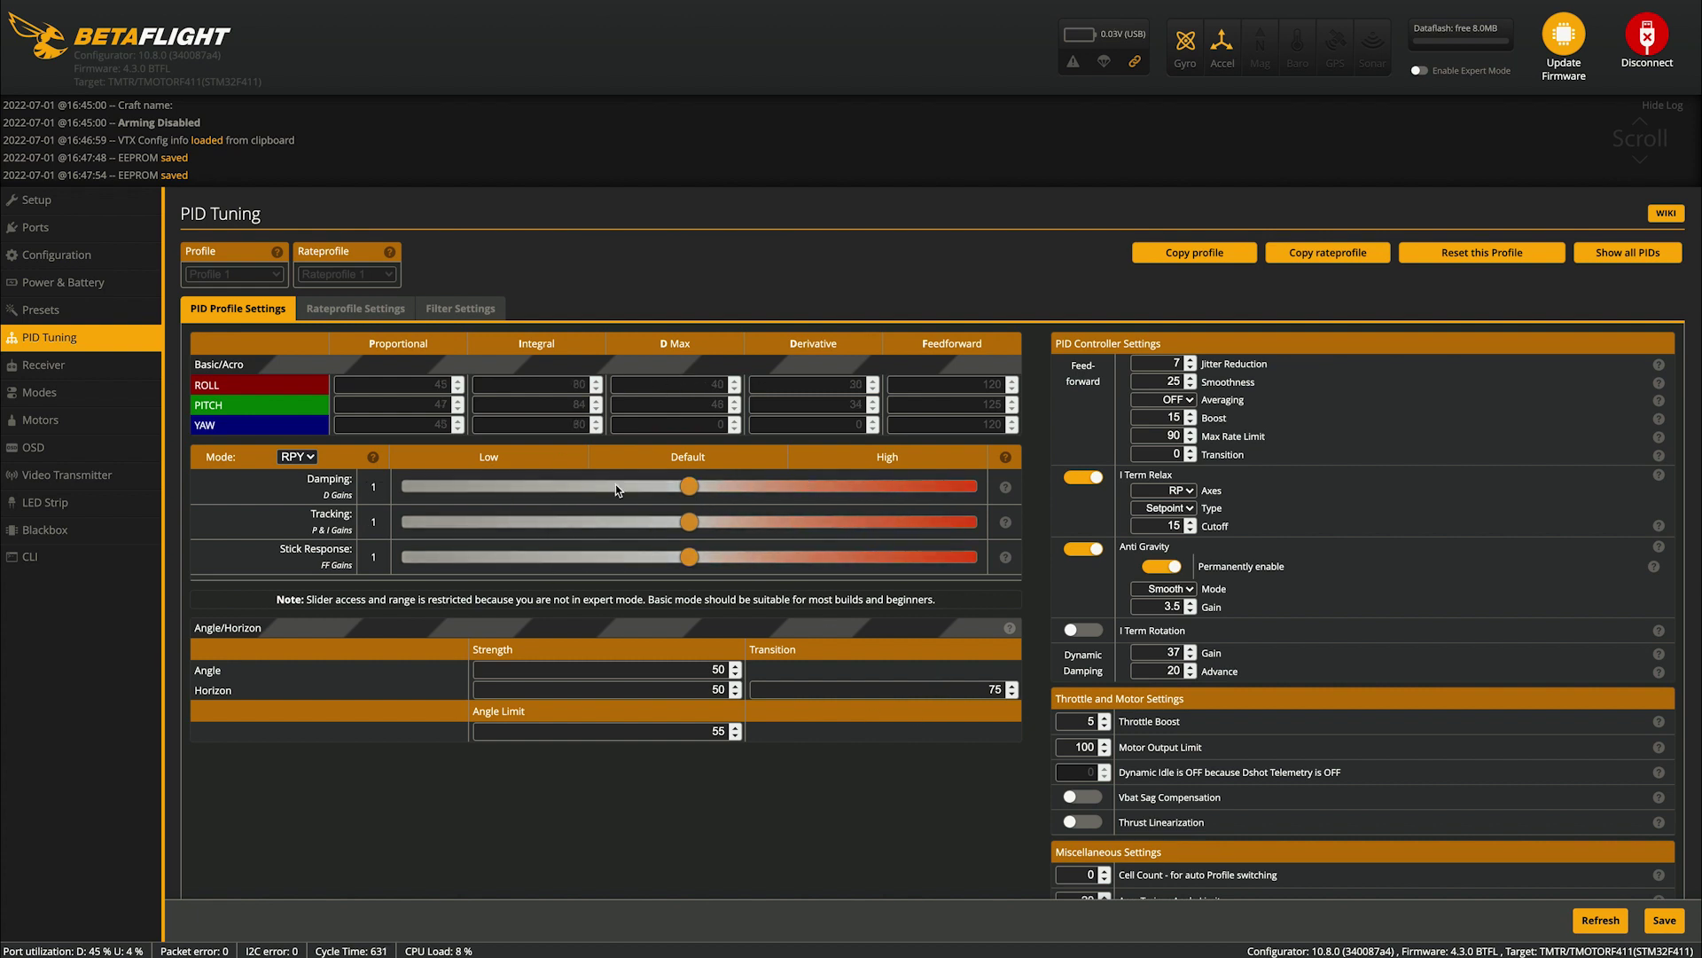
{"action": "left_click", "coordinate": [342, 309]}
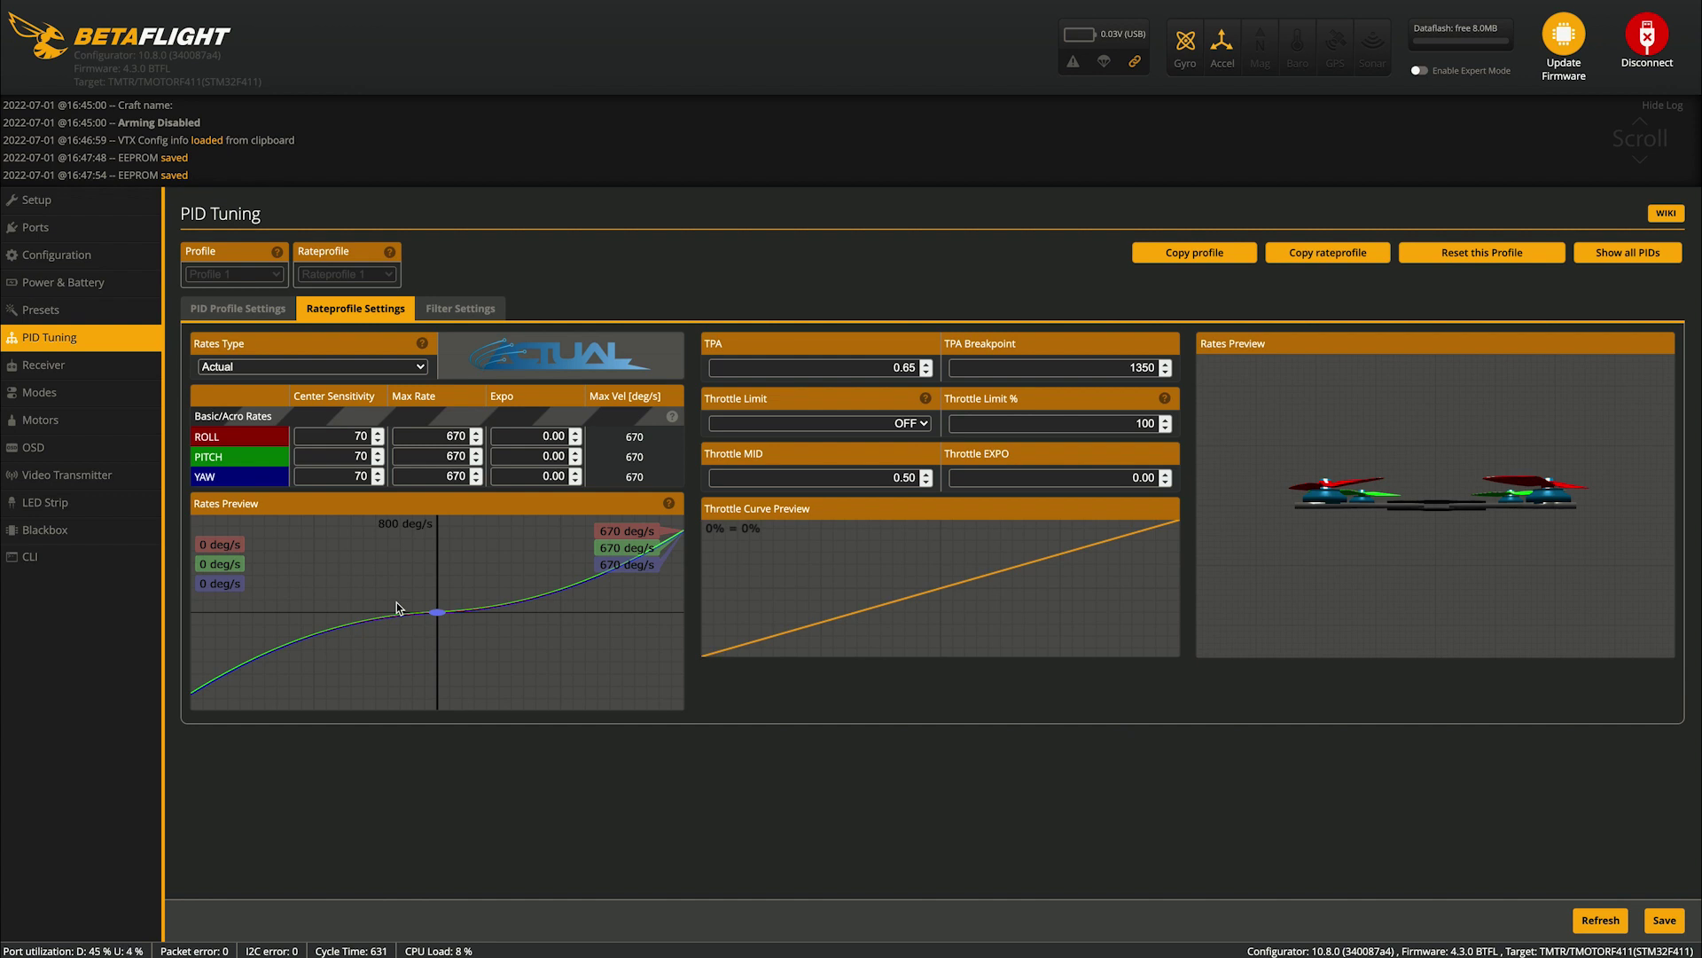
{"action": "left_click", "coordinate": [457, 310]}
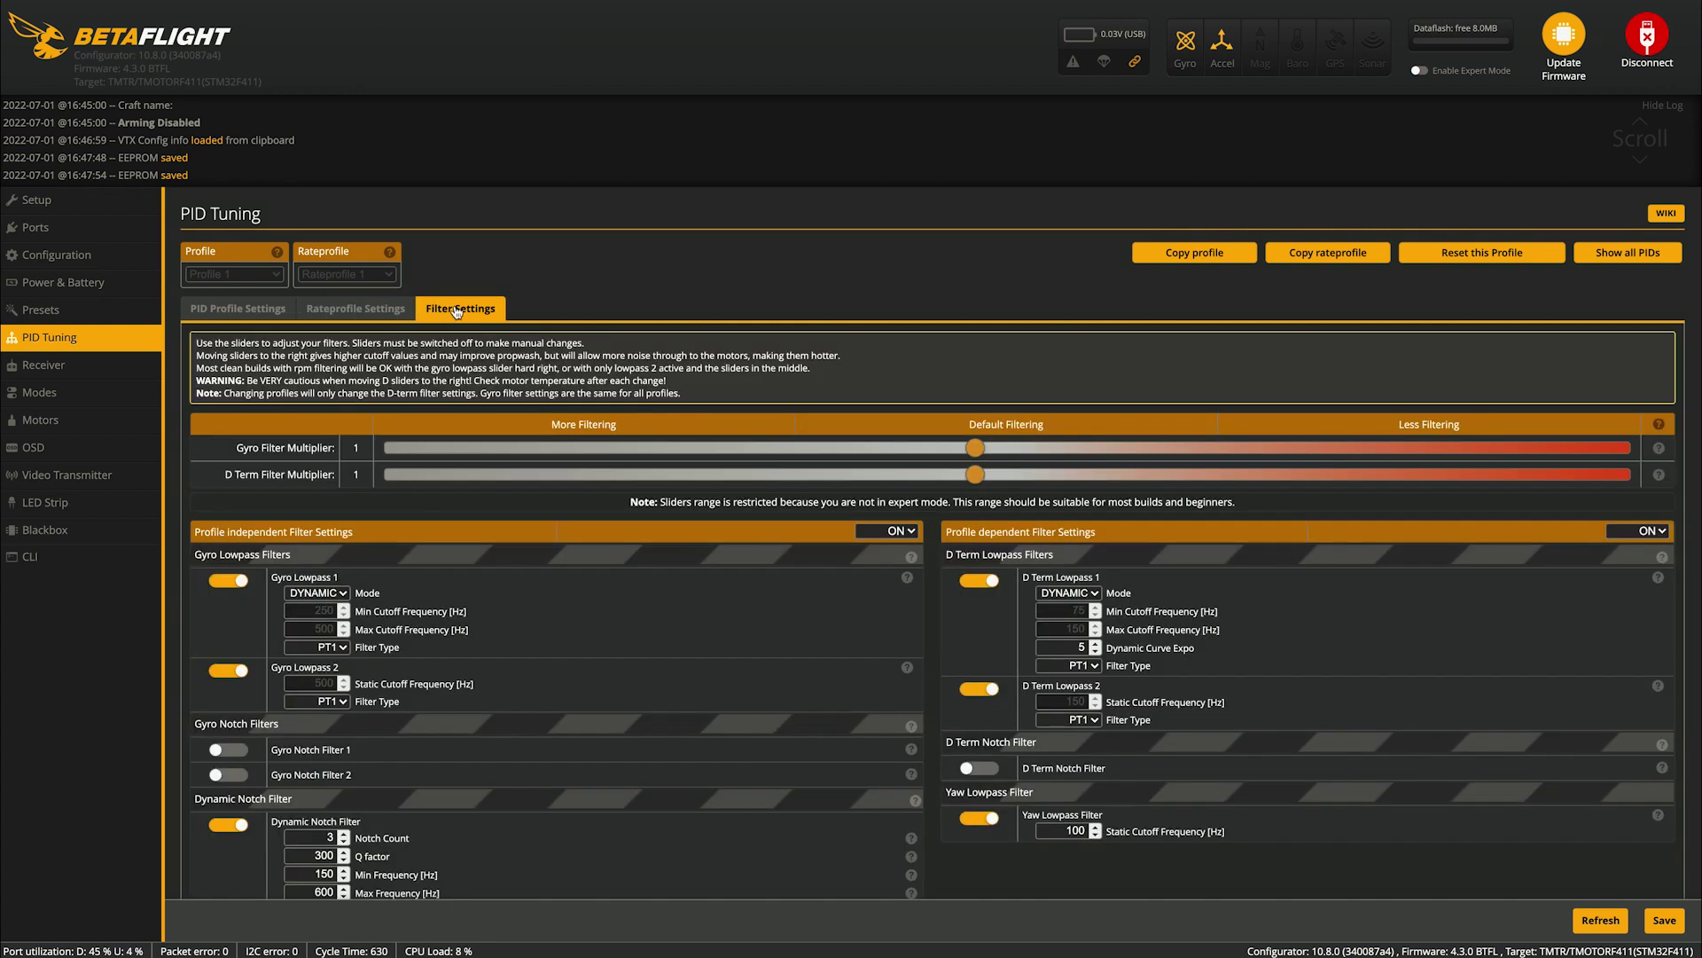
{"action": "left_click", "coordinate": [254, 311]}
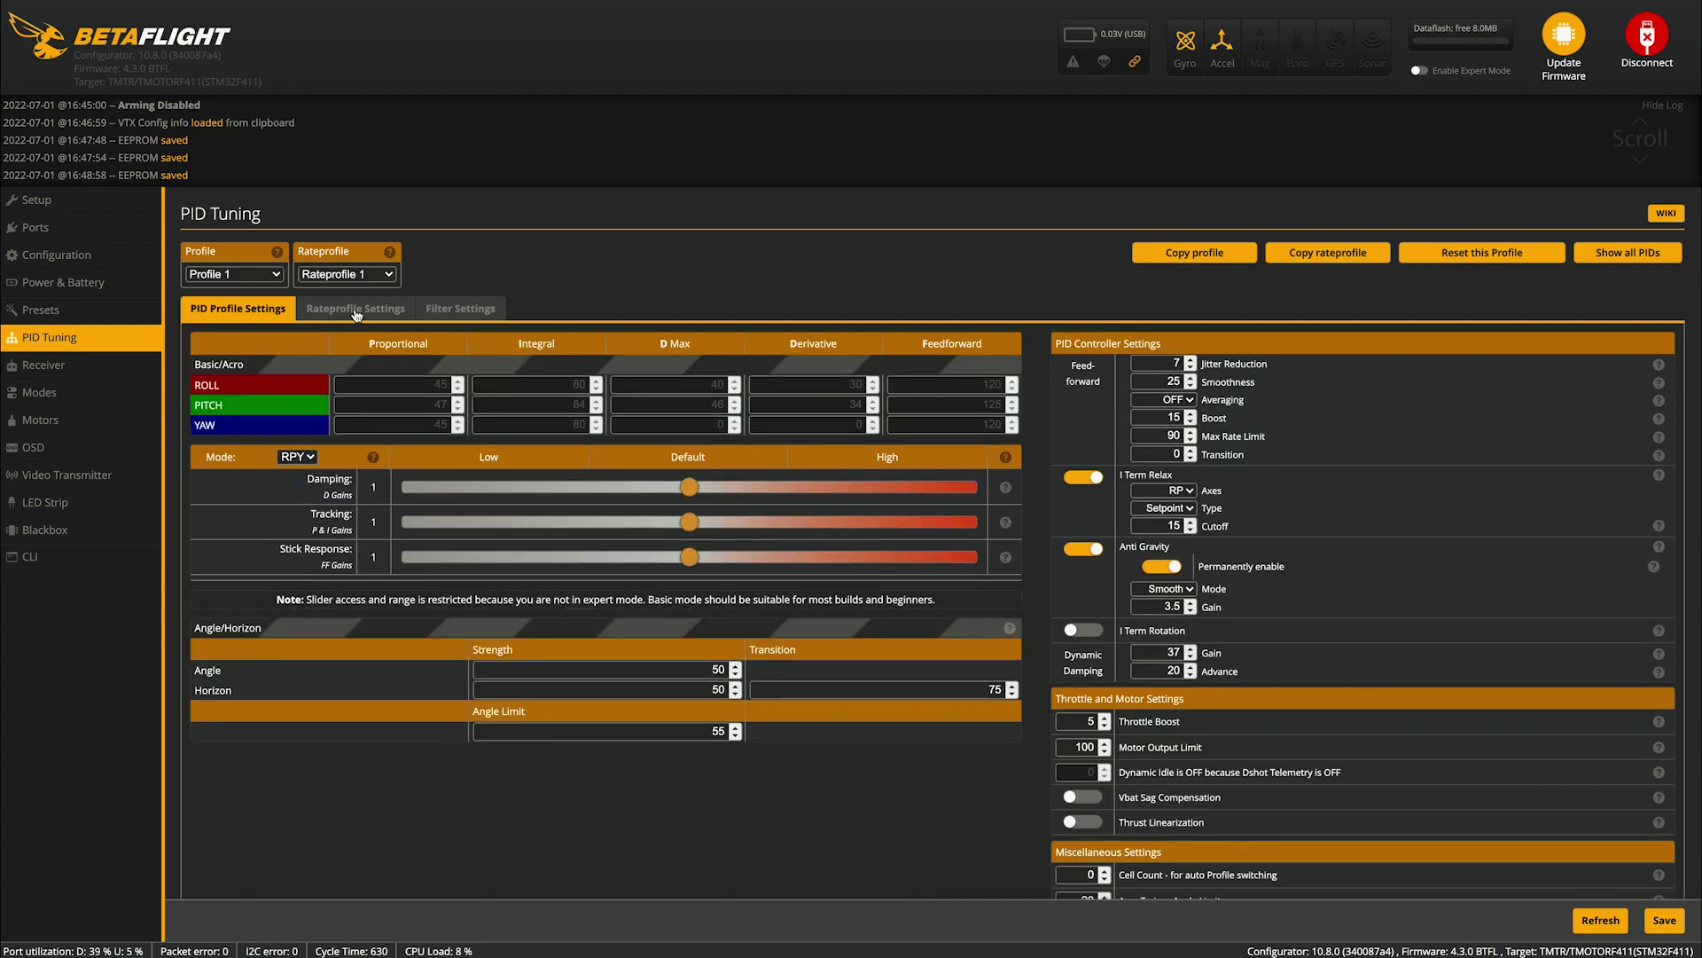
Open the receiver settings, check the Serial Rx assignment of the UARTs in the port settings, and return to the receiver
{"action": "left_click", "coordinate": [58, 368]}
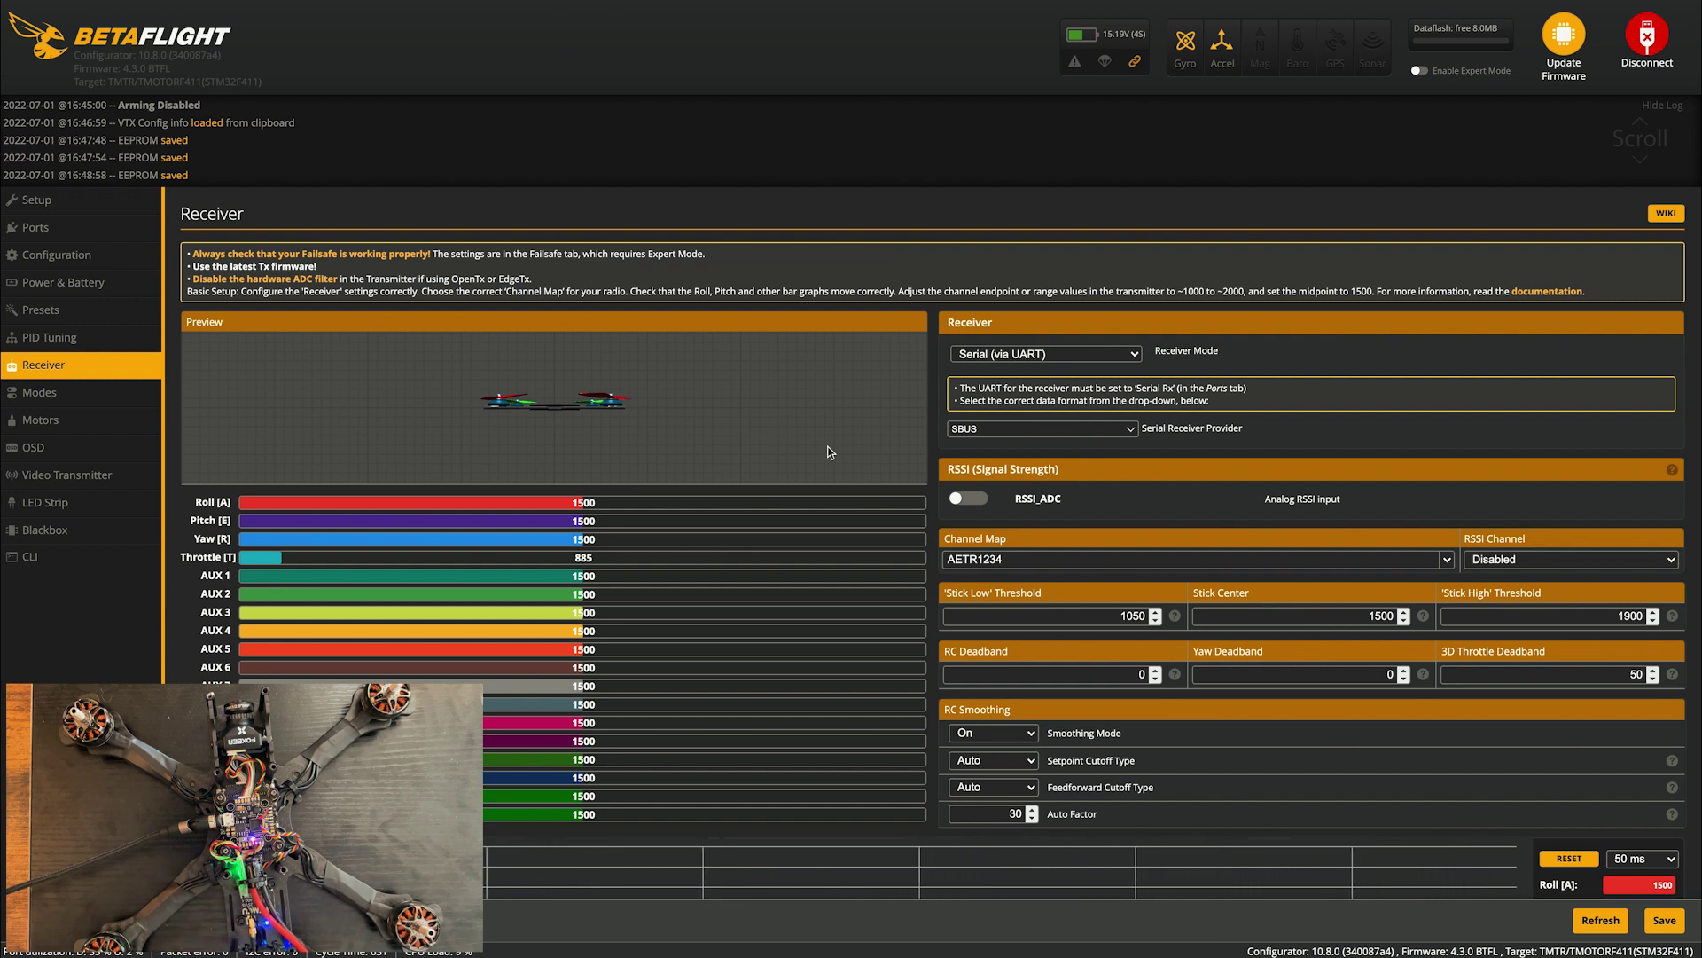
{"action": "left_click", "coordinate": [35, 227]}
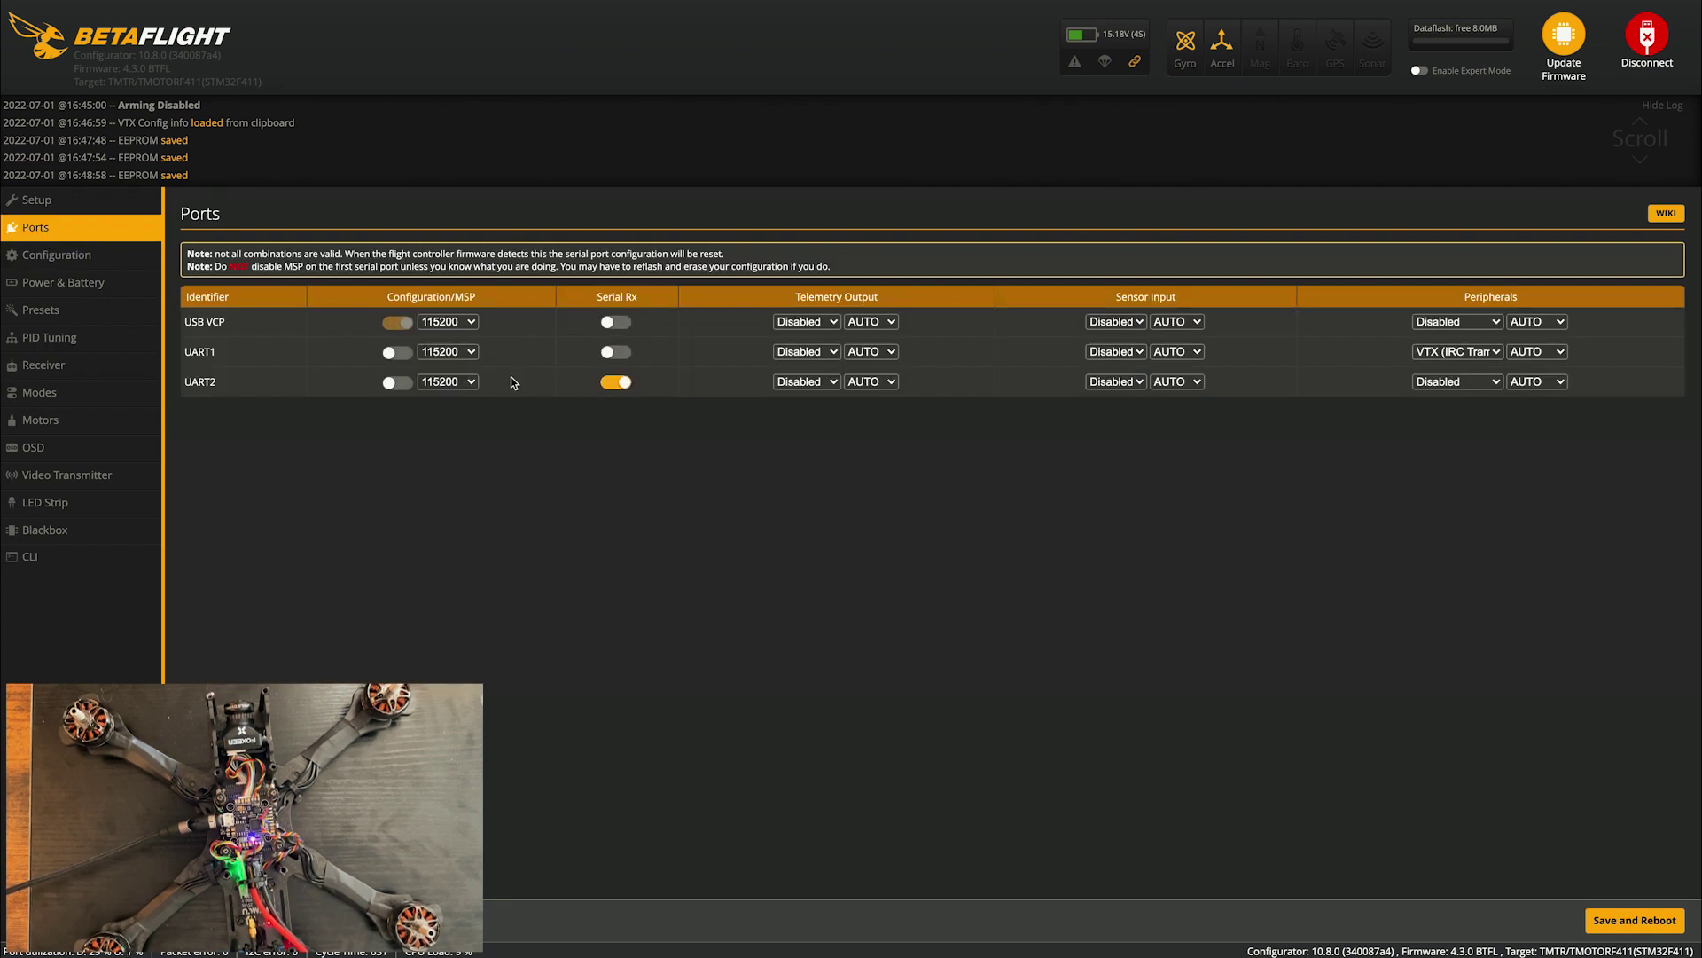
{"action": "left_click", "coordinate": [55, 365]}
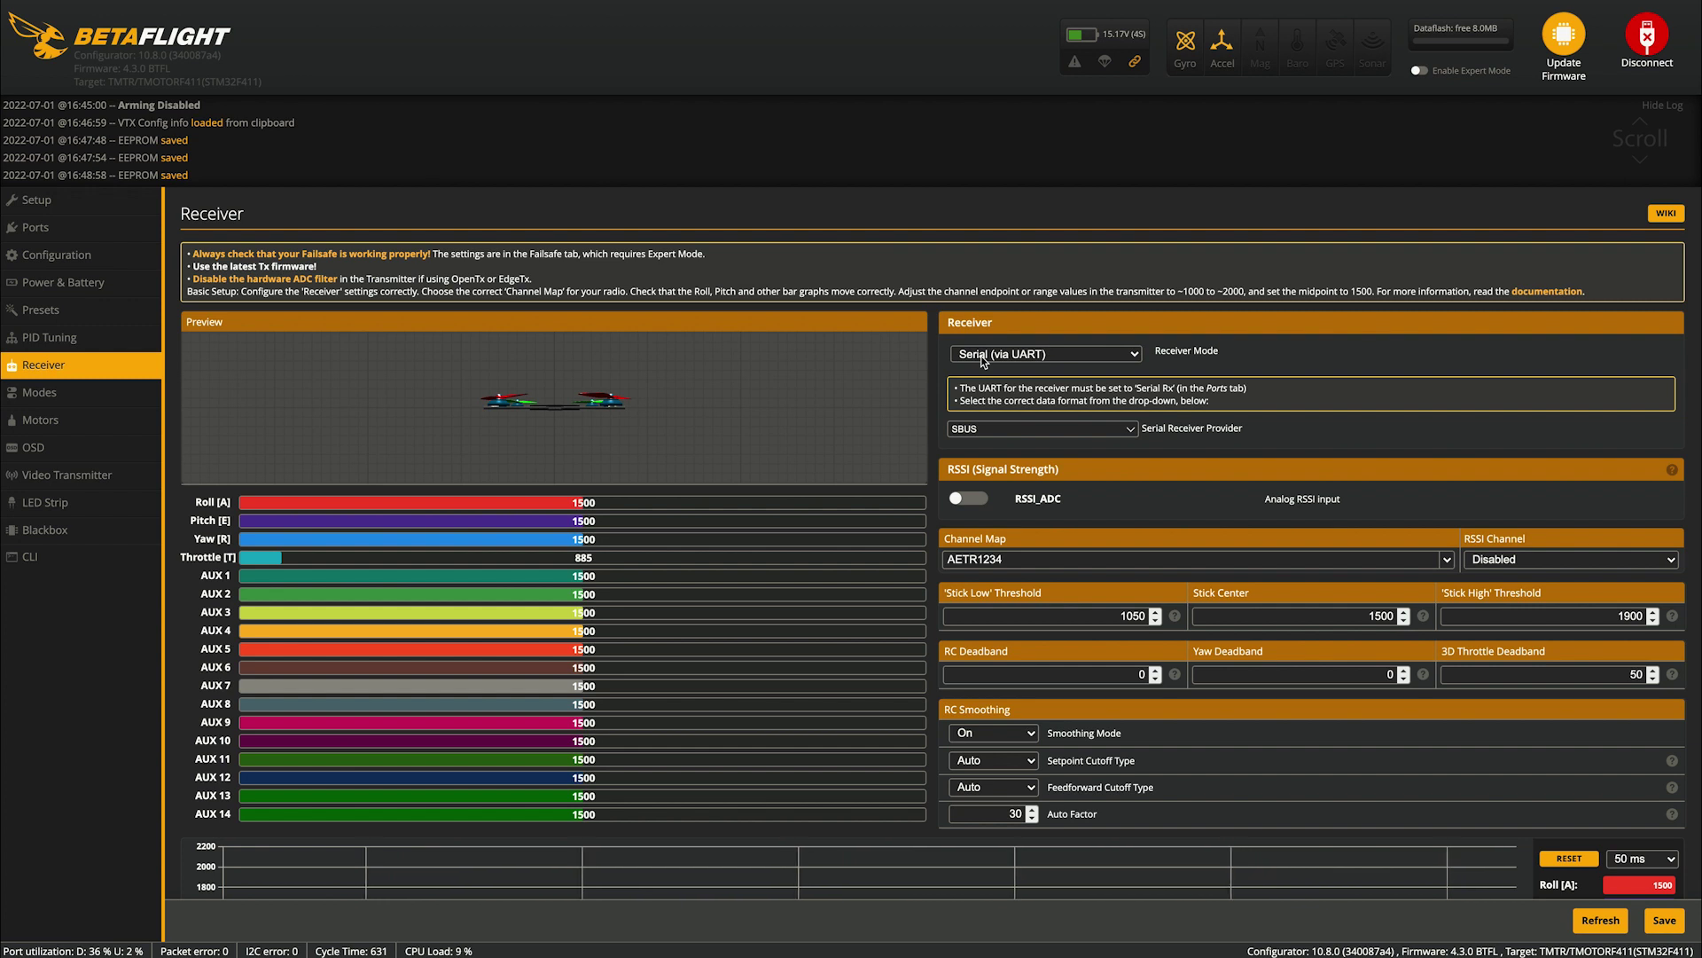
Keep the receiver mode as Serial (via UART), set the serial receiver provider to CRSF, save with a reboot, and dismiss the configuration warning
{"action": "left_click", "coordinate": [1054, 359]}
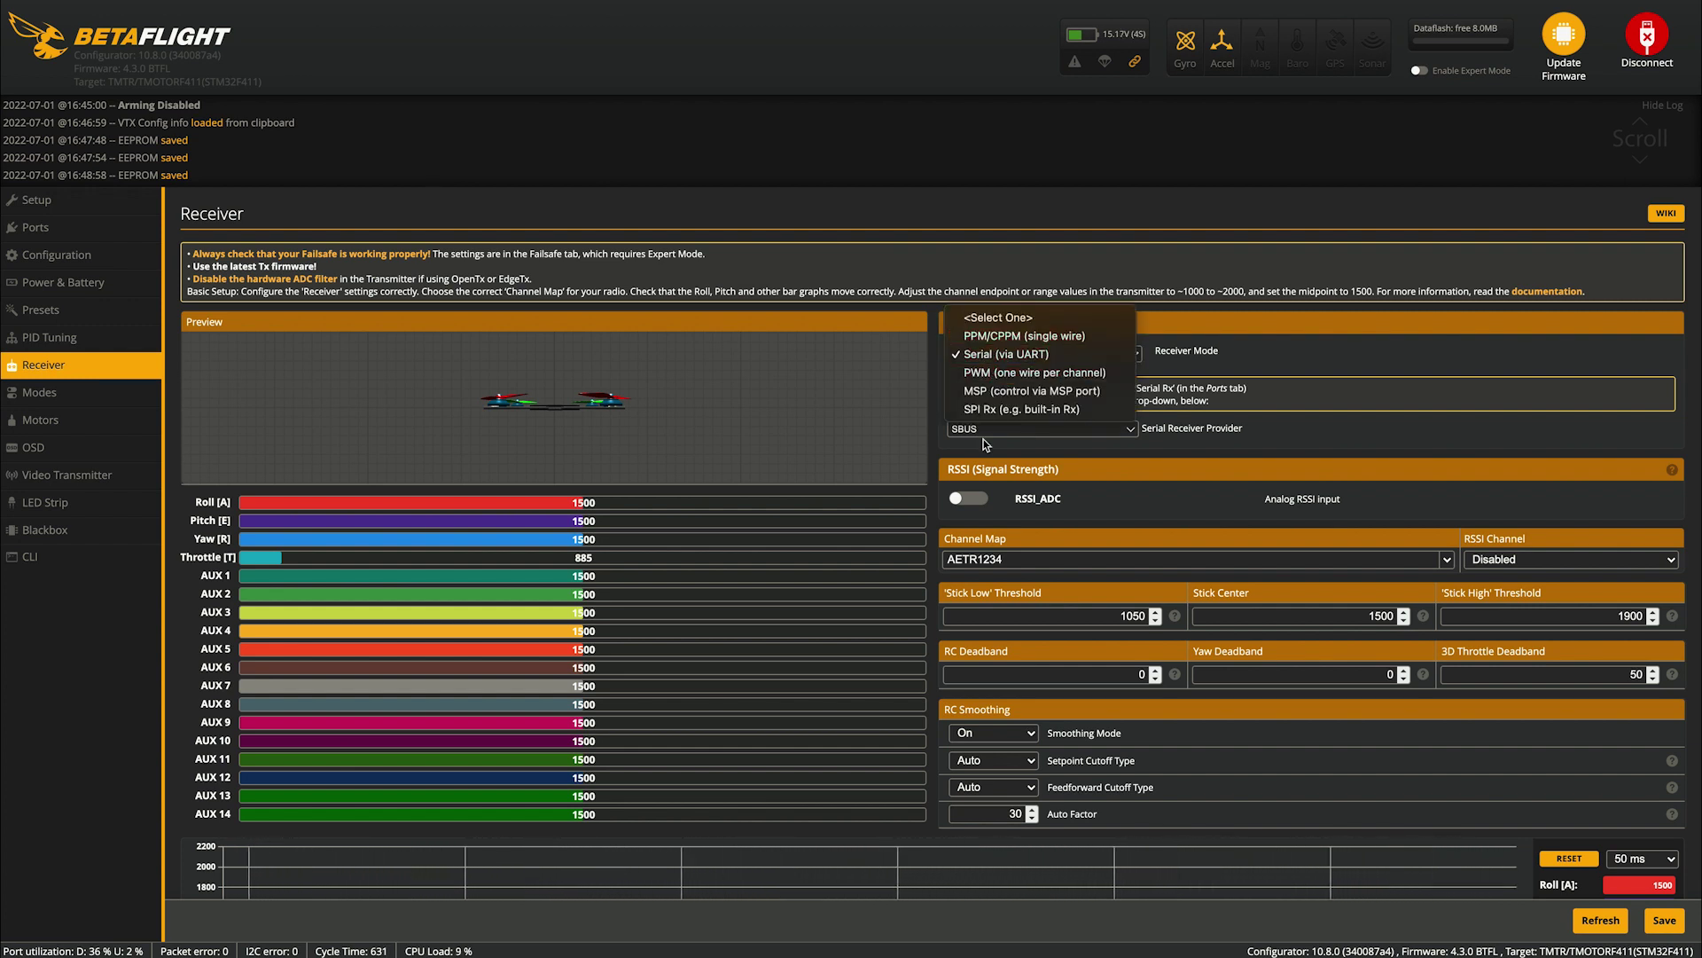
{"action": "left_click", "coordinate": [992, 355]}
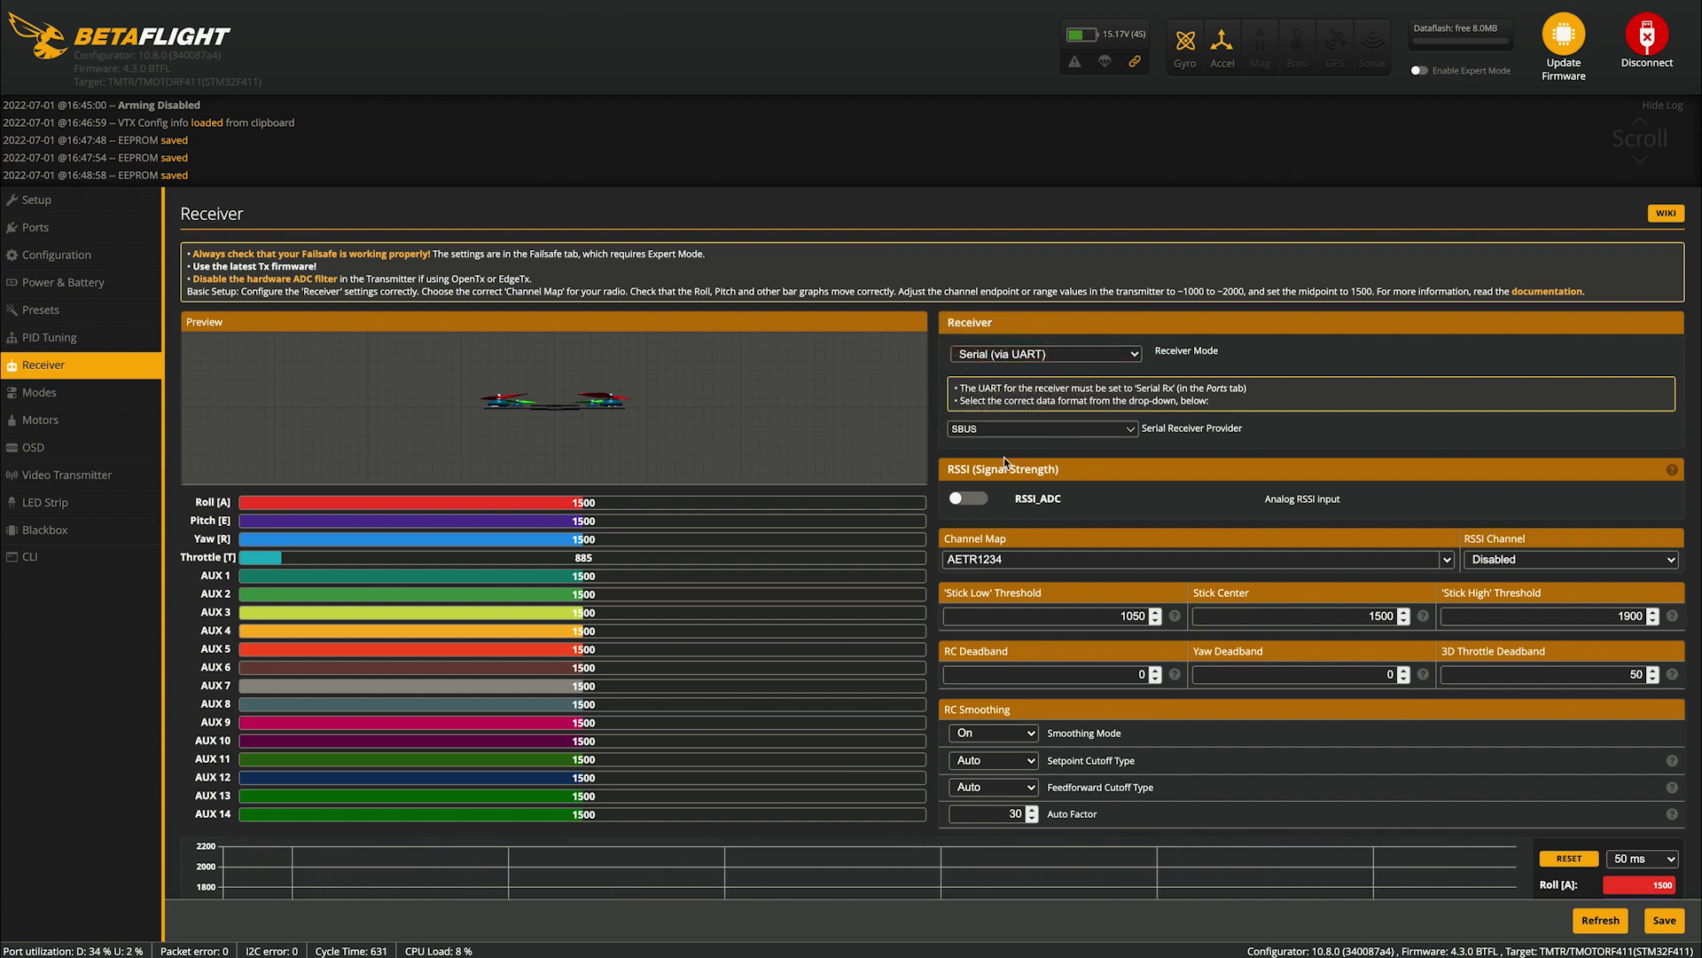
{"action": "left_click", "coordinate": [1124, 432]}
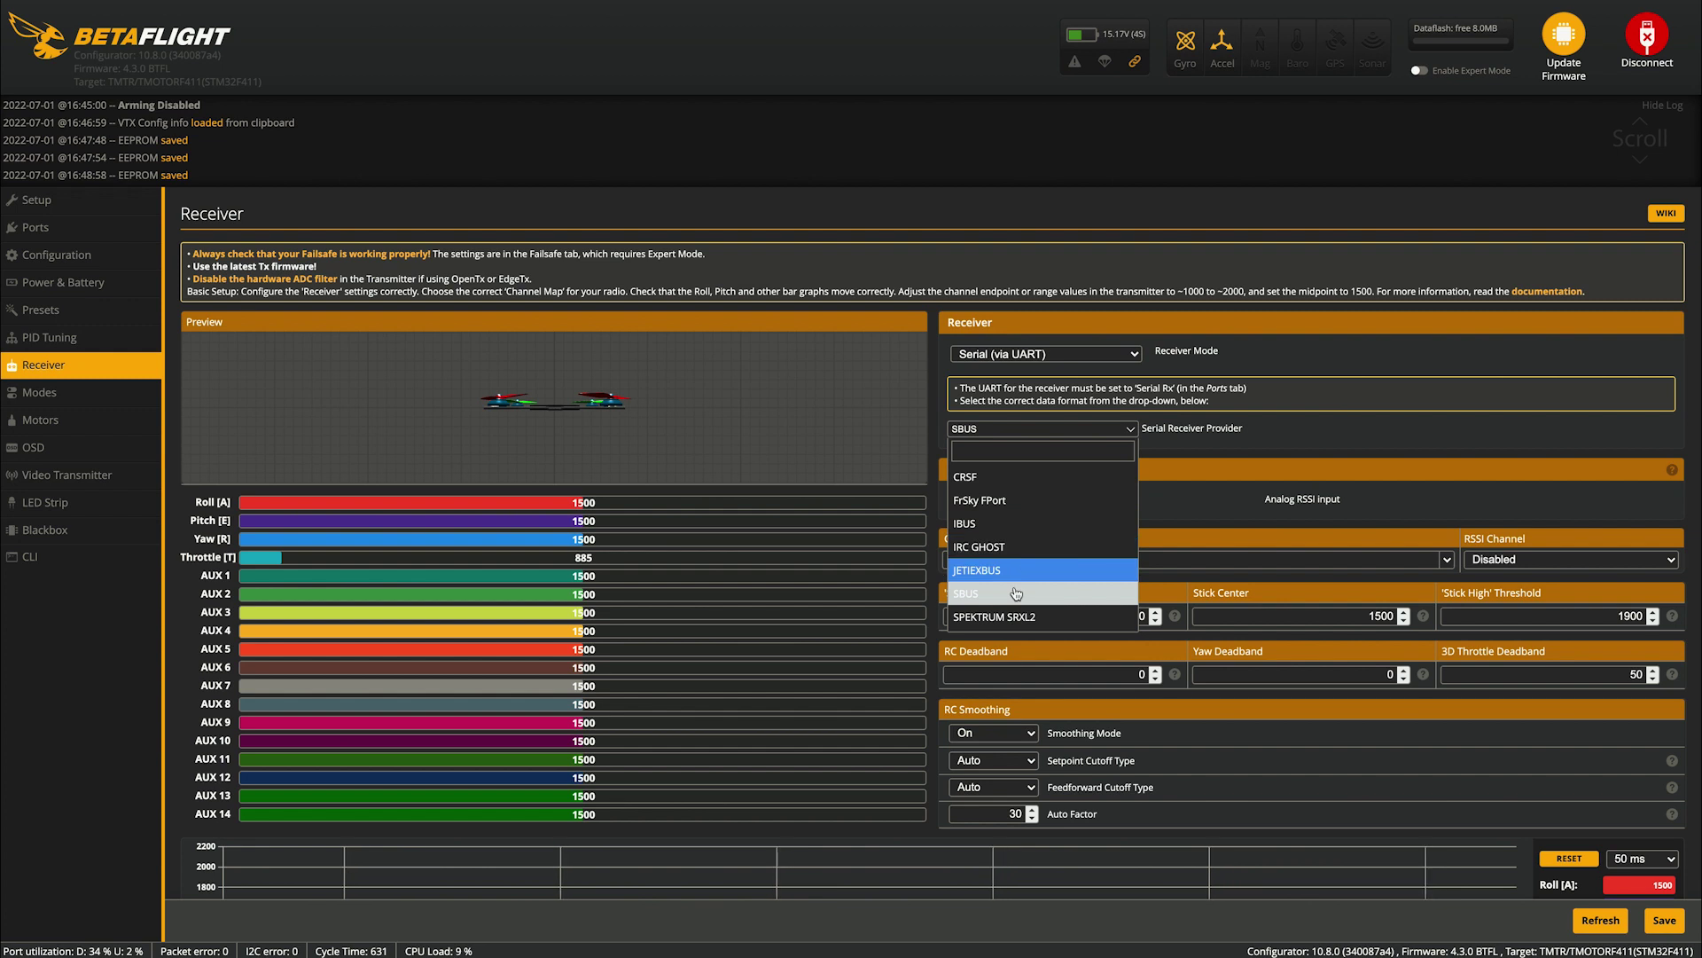
{"action": "scroll", "coordinate": [1011, 578], "scroll_direction": "down", "scroll_amount": 5}
{"action": "scroll", "coordinate": [1011, 578], "scroll_direction": "up", "scroll_amount": 5}
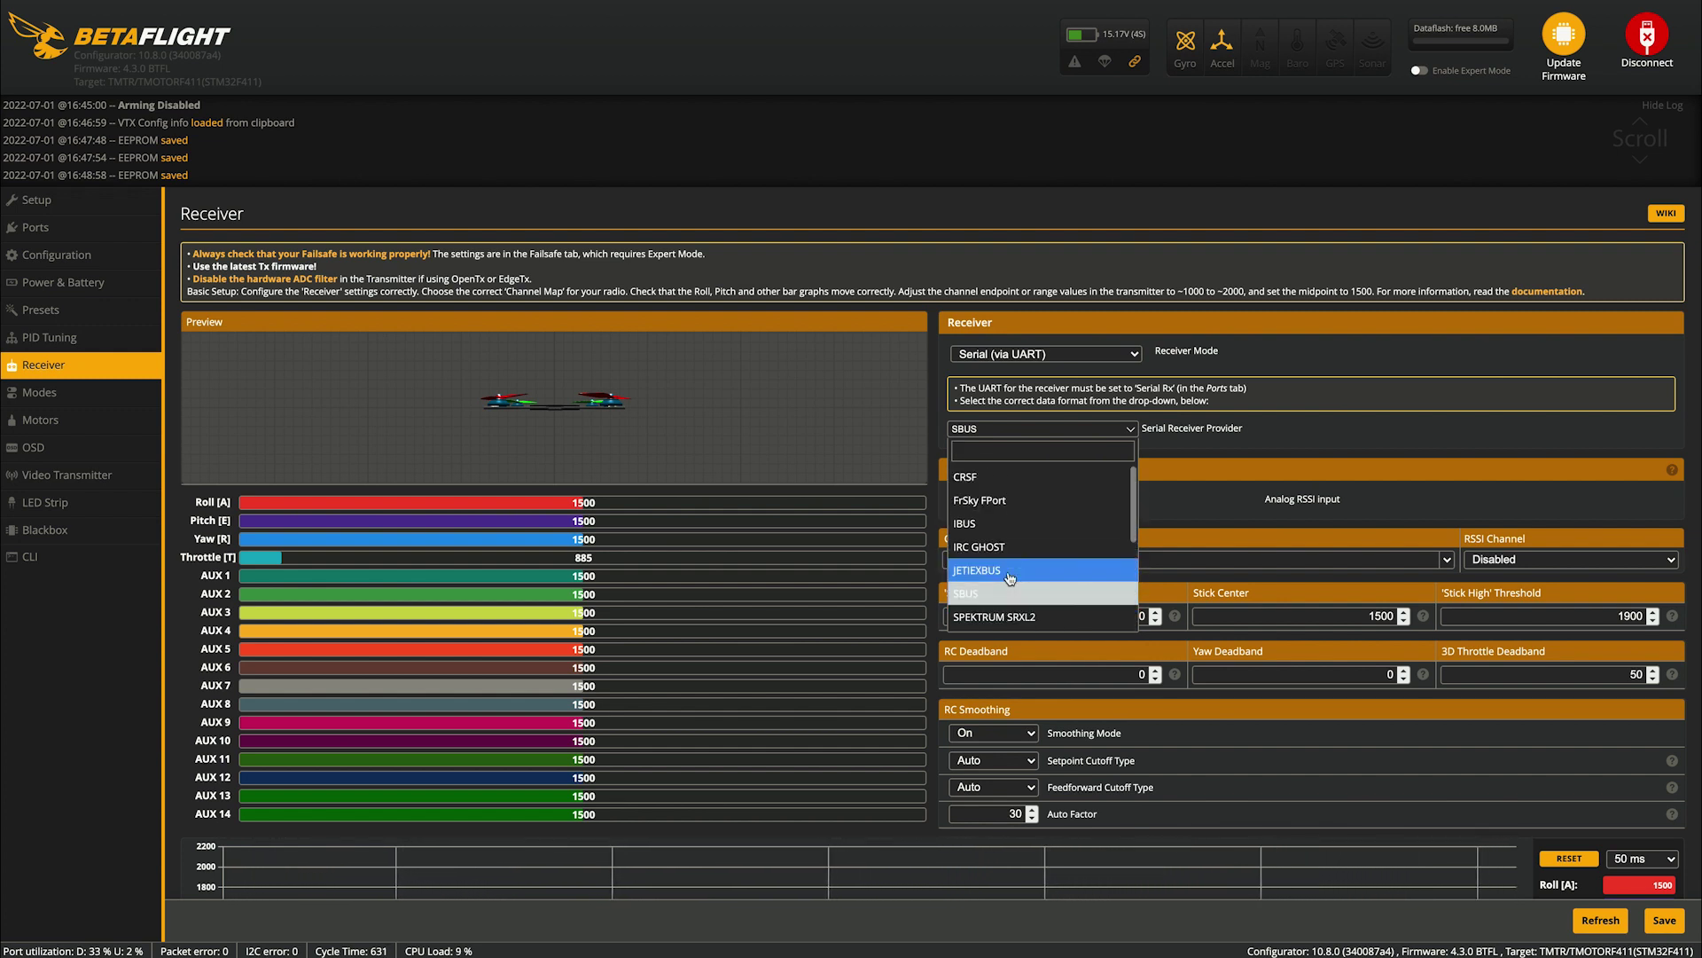
{"action": "left_click", "coordinate": [981, 478]}
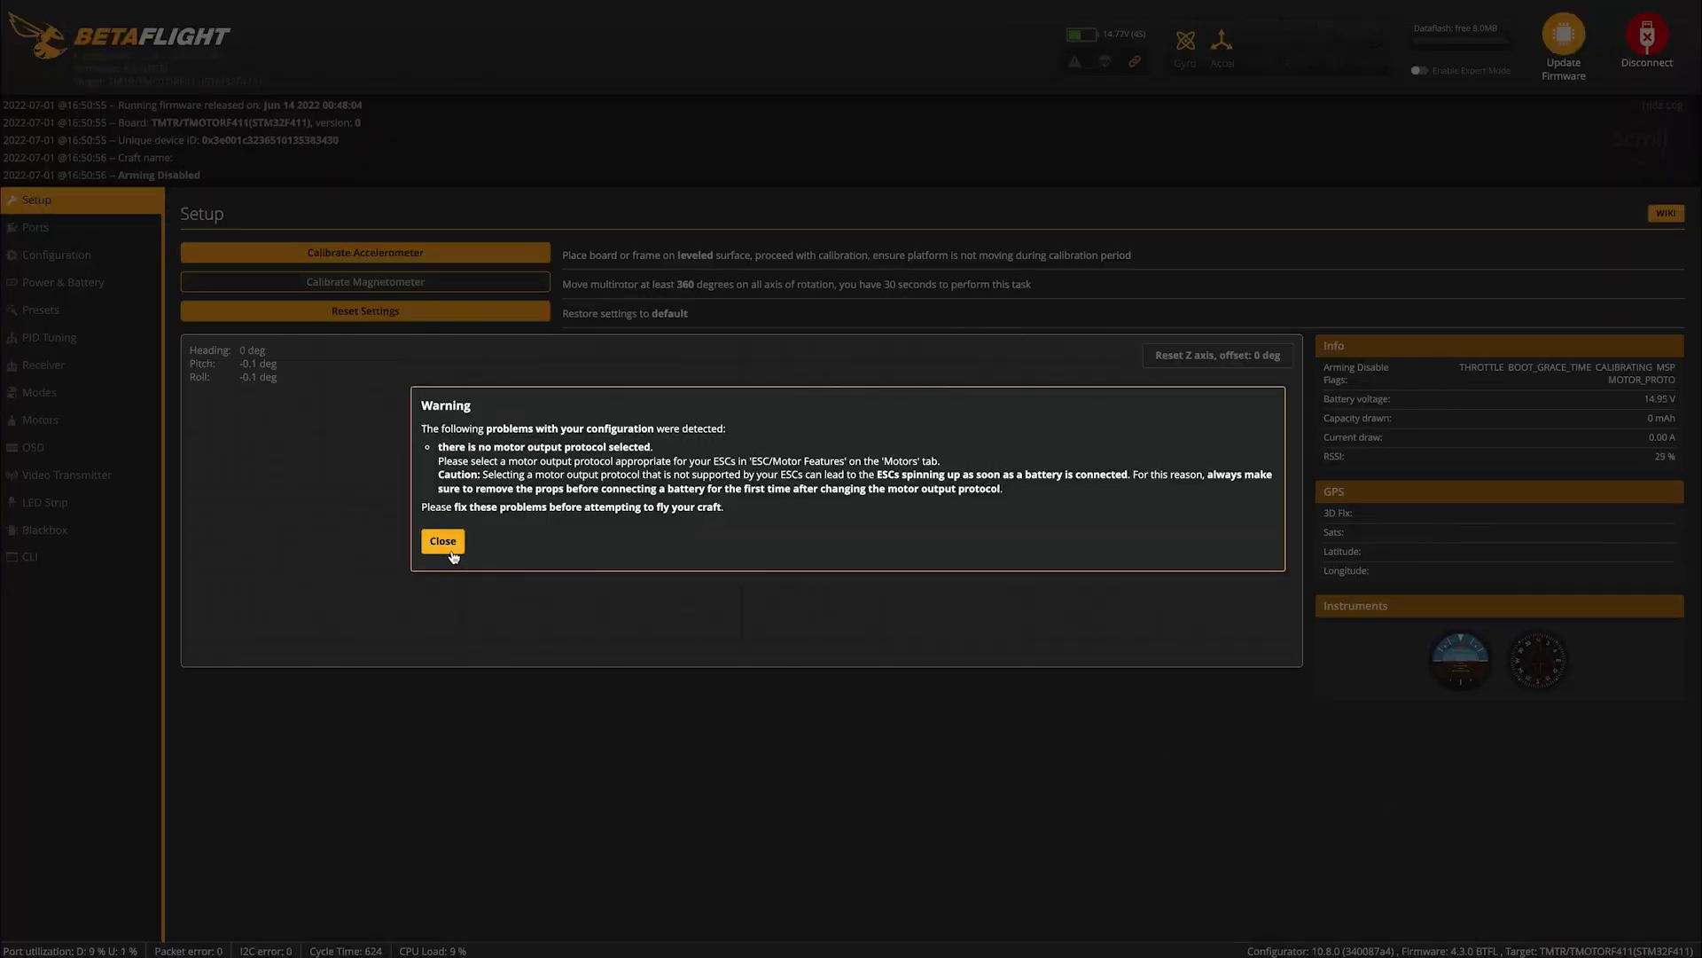
{"action": "left_click", "coordinate": [443, 543]}
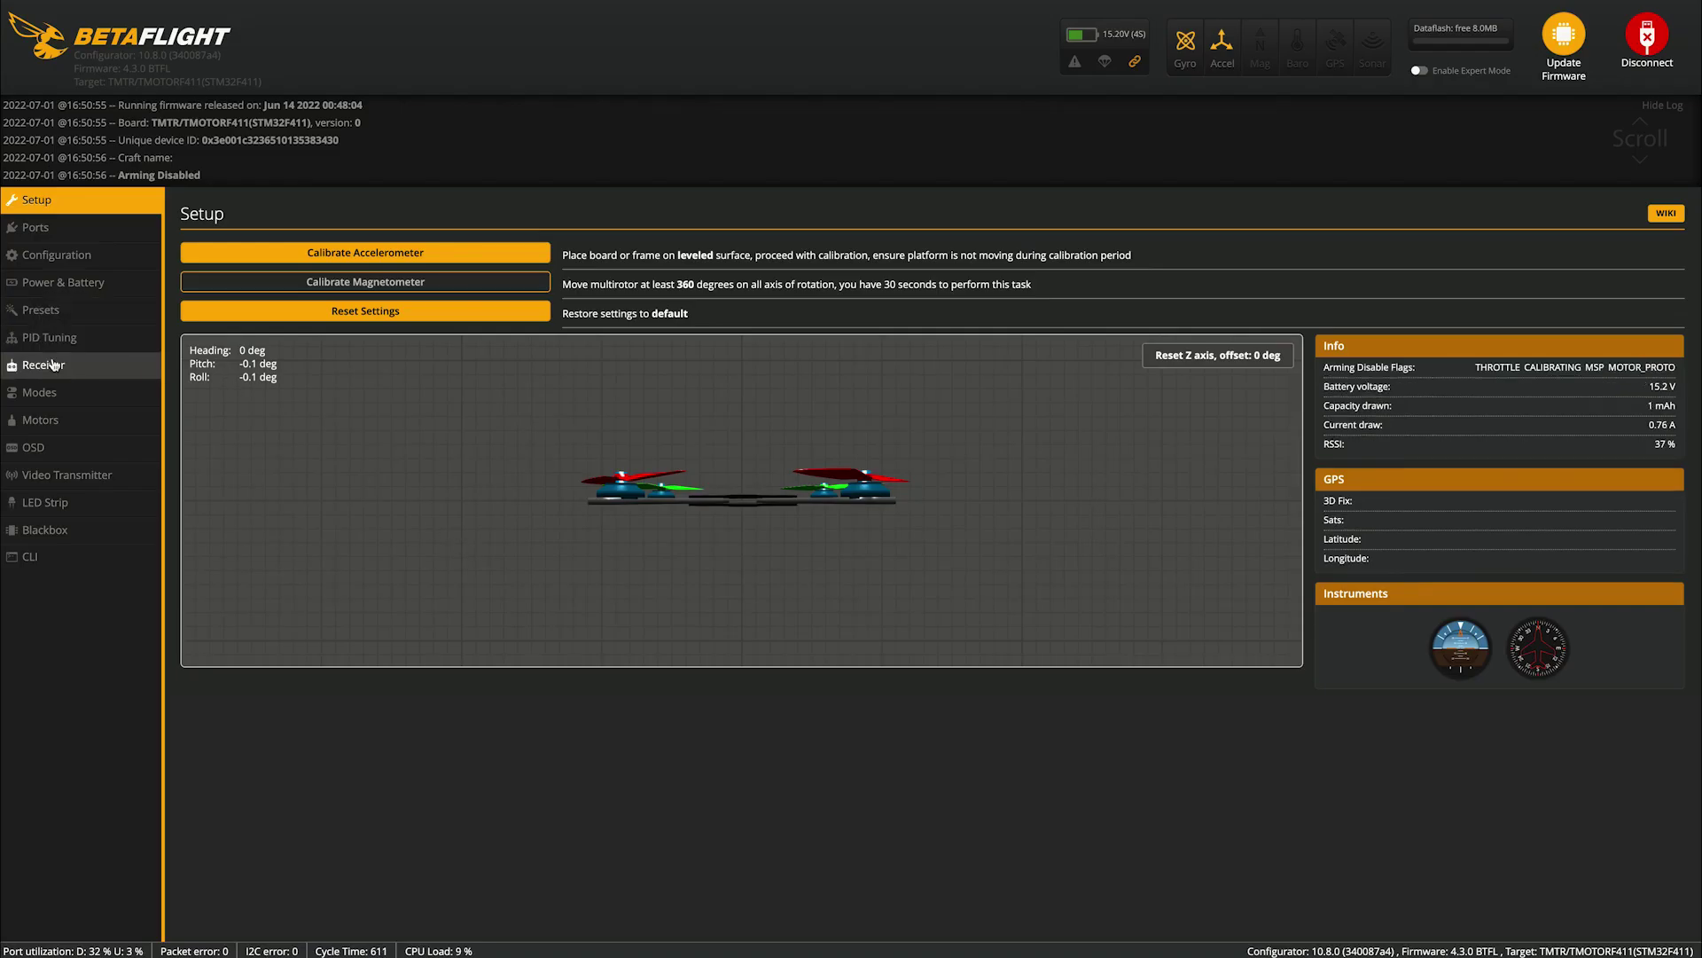
Set the receiver's channel map to TAER1234 and save the receiver settings
{"action": "left_click", "coordinate": [49, 364]}
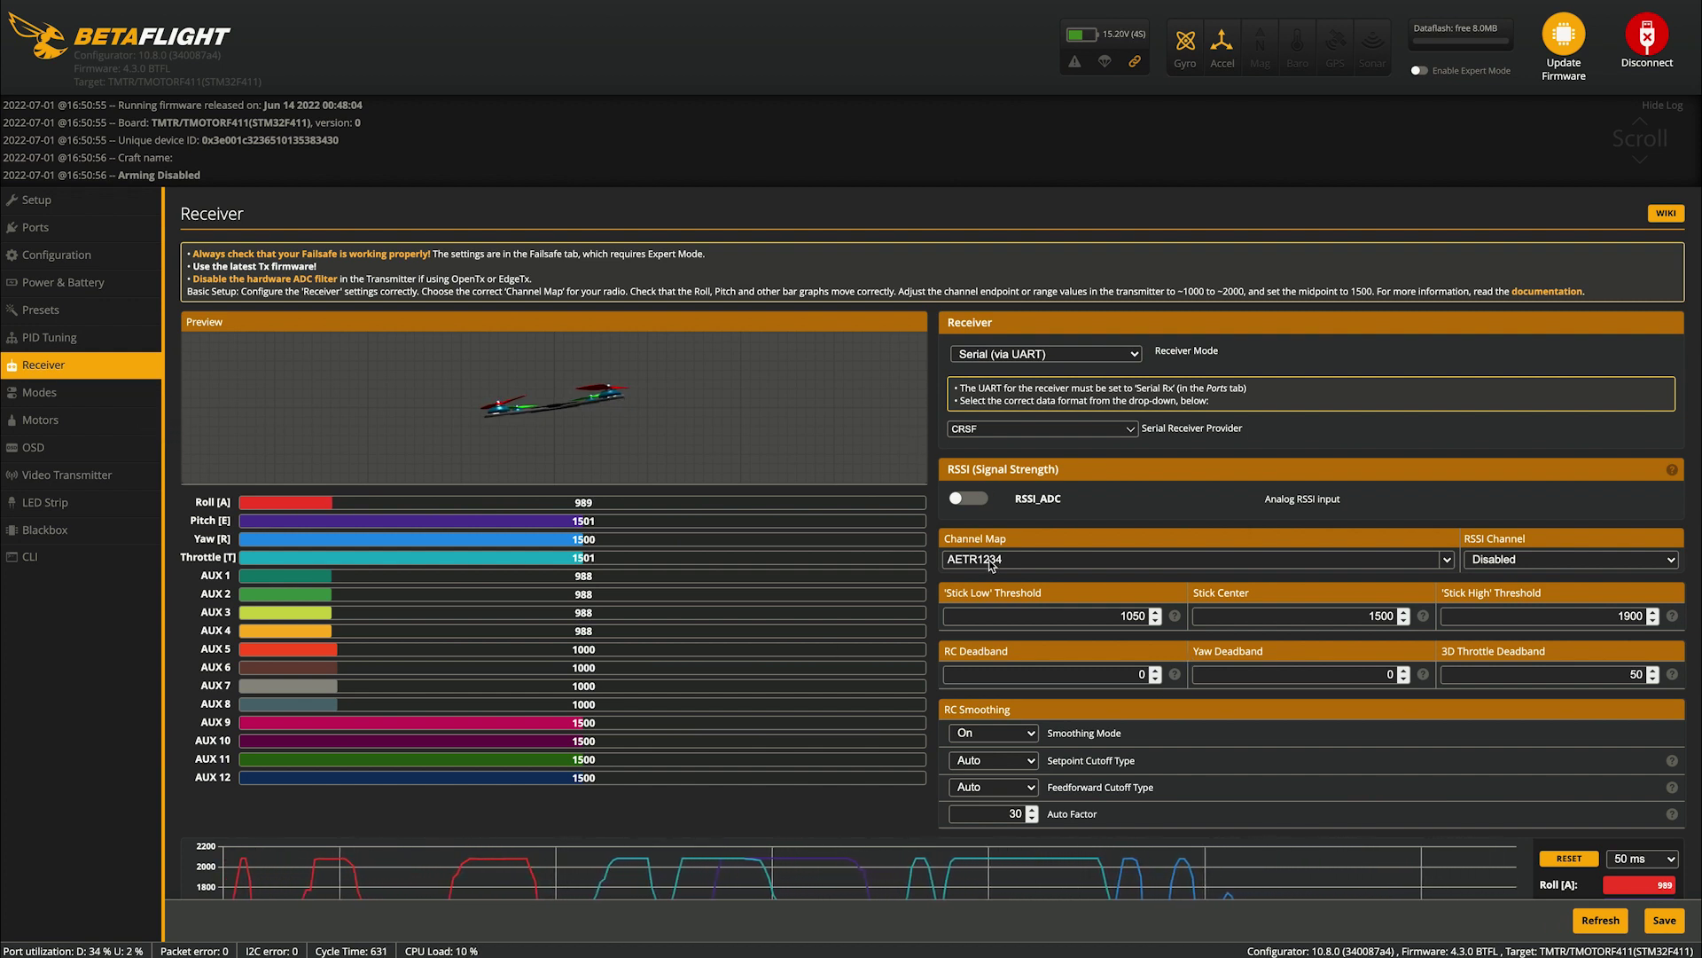
{"action": "left_click", "coordinate": [1448, 562]}
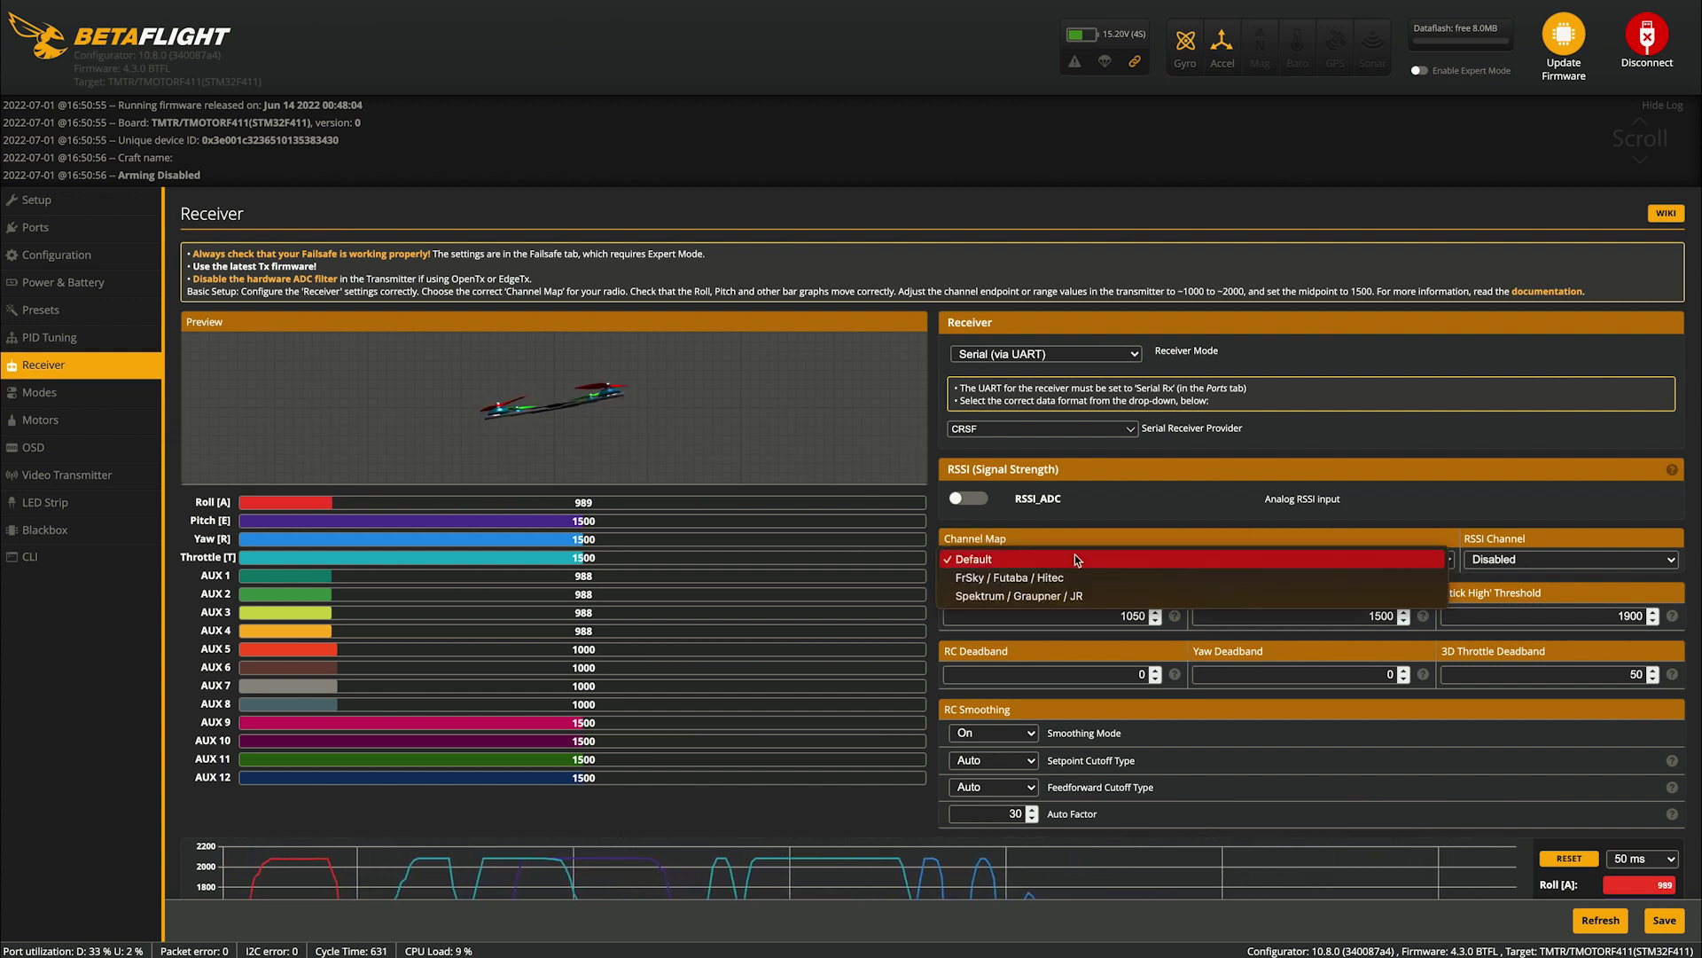
{"action": "left_click", "coordinate": [1006, 578]}
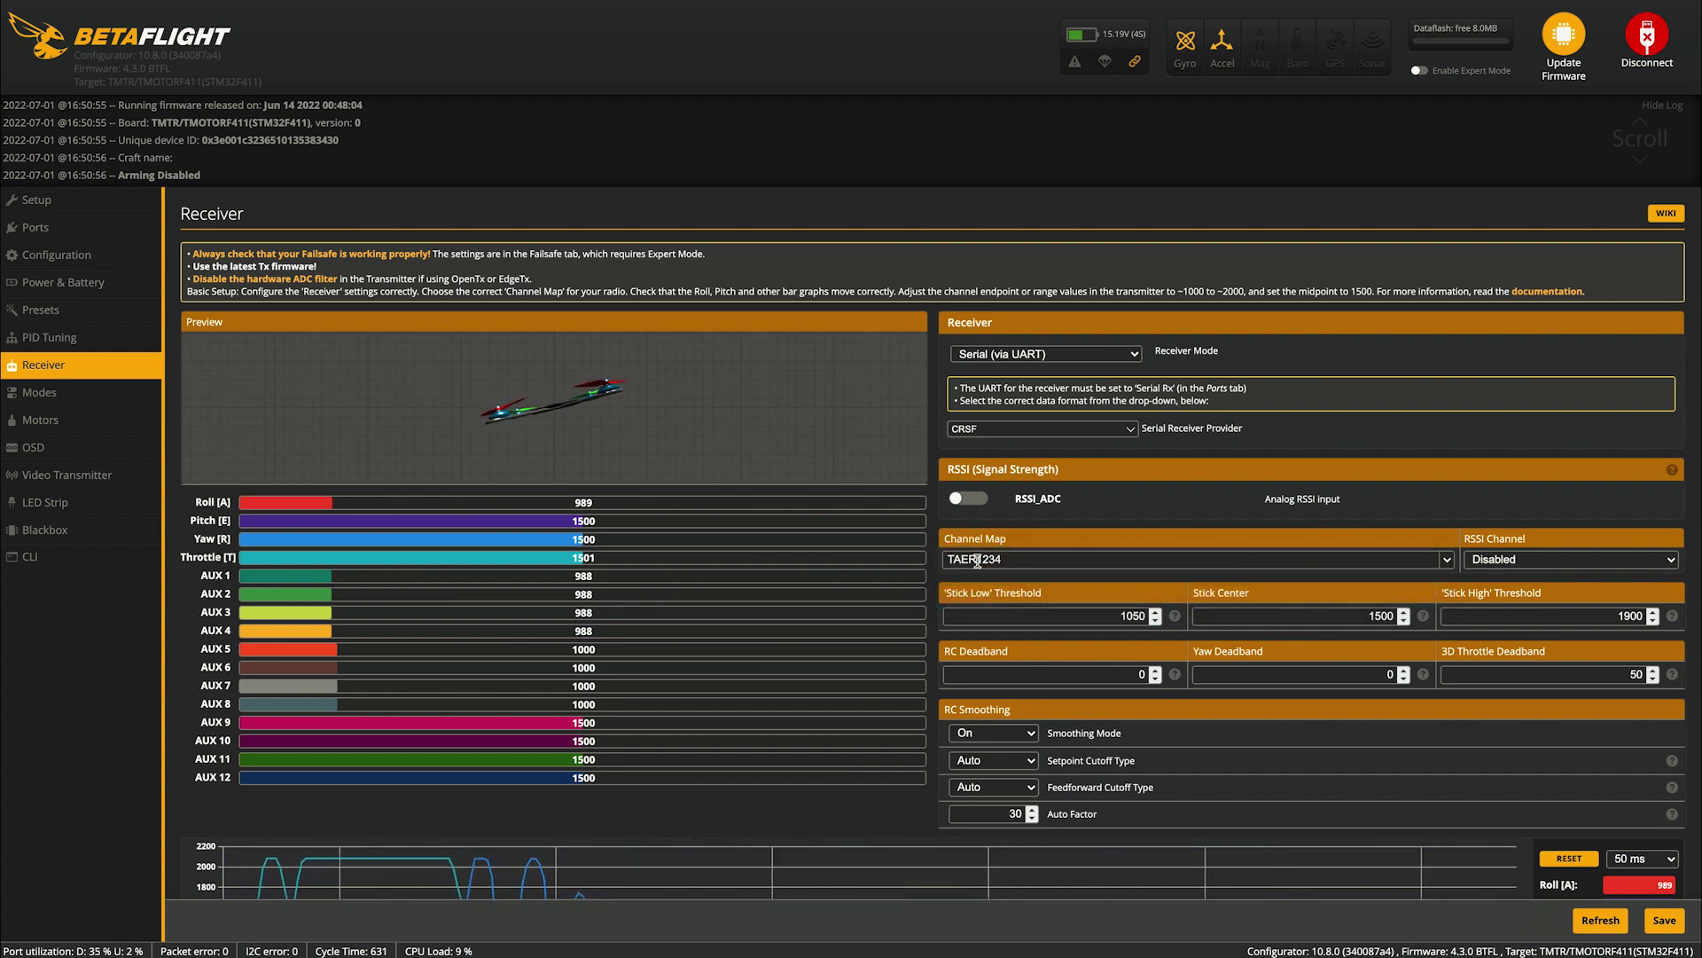
{"action": "left_click", "coordinate": [1672, 927]}
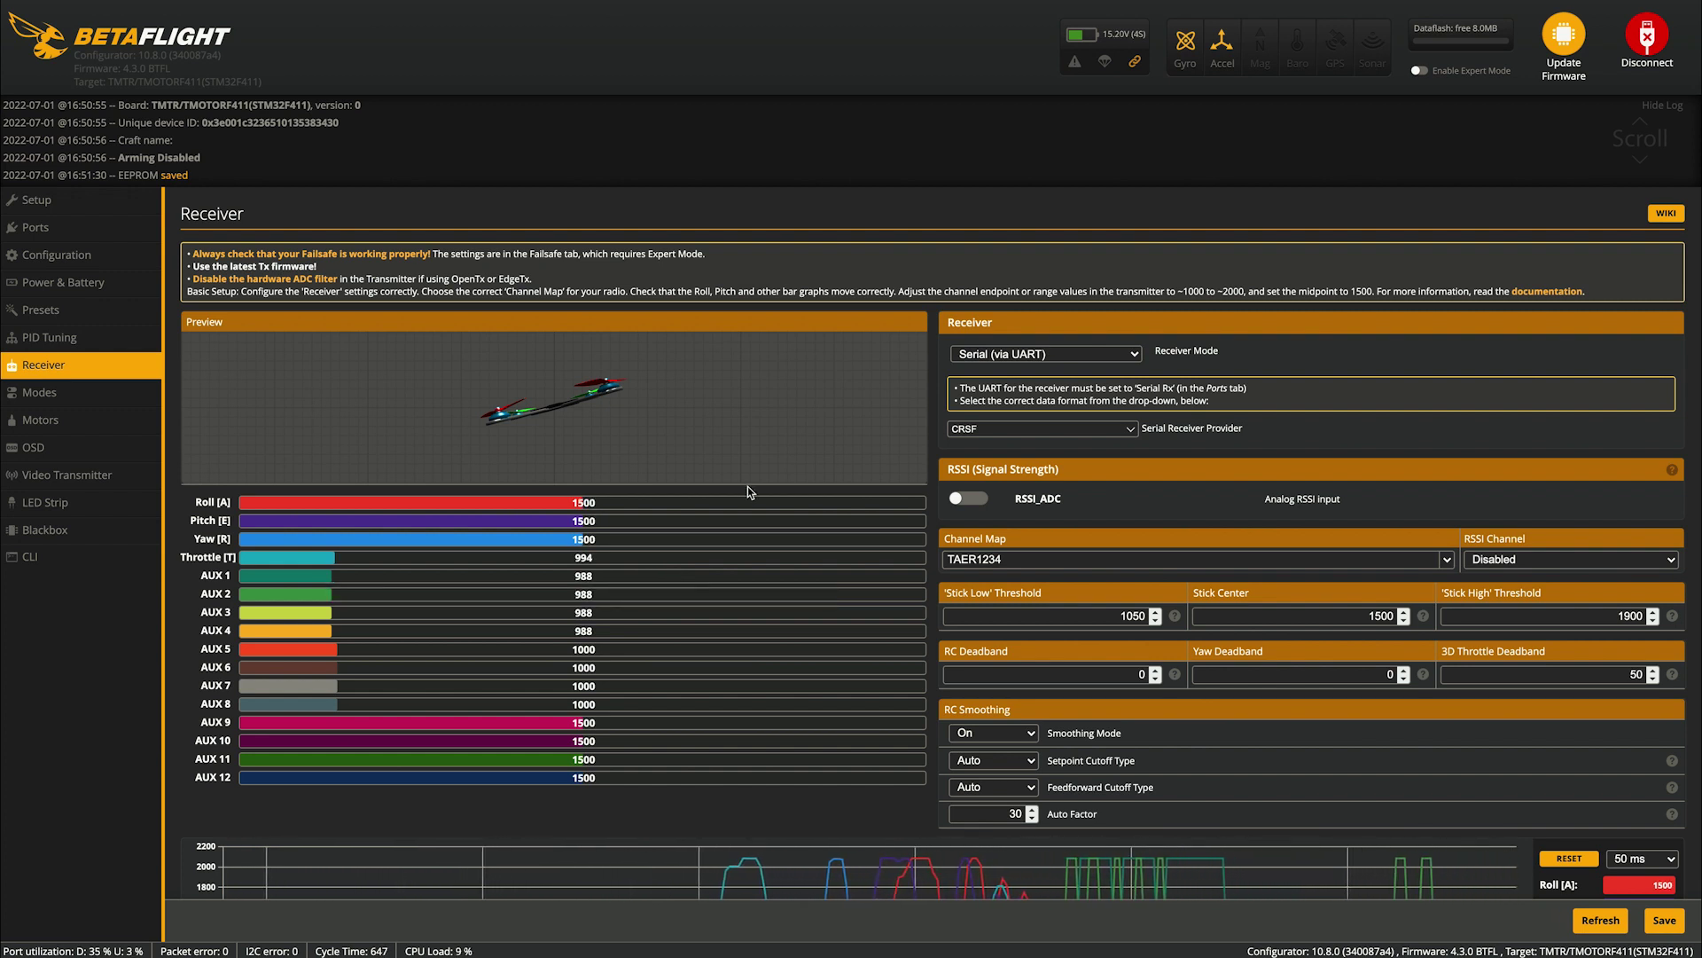
{"action": "left_click", "coordinate": [1664, 919]}
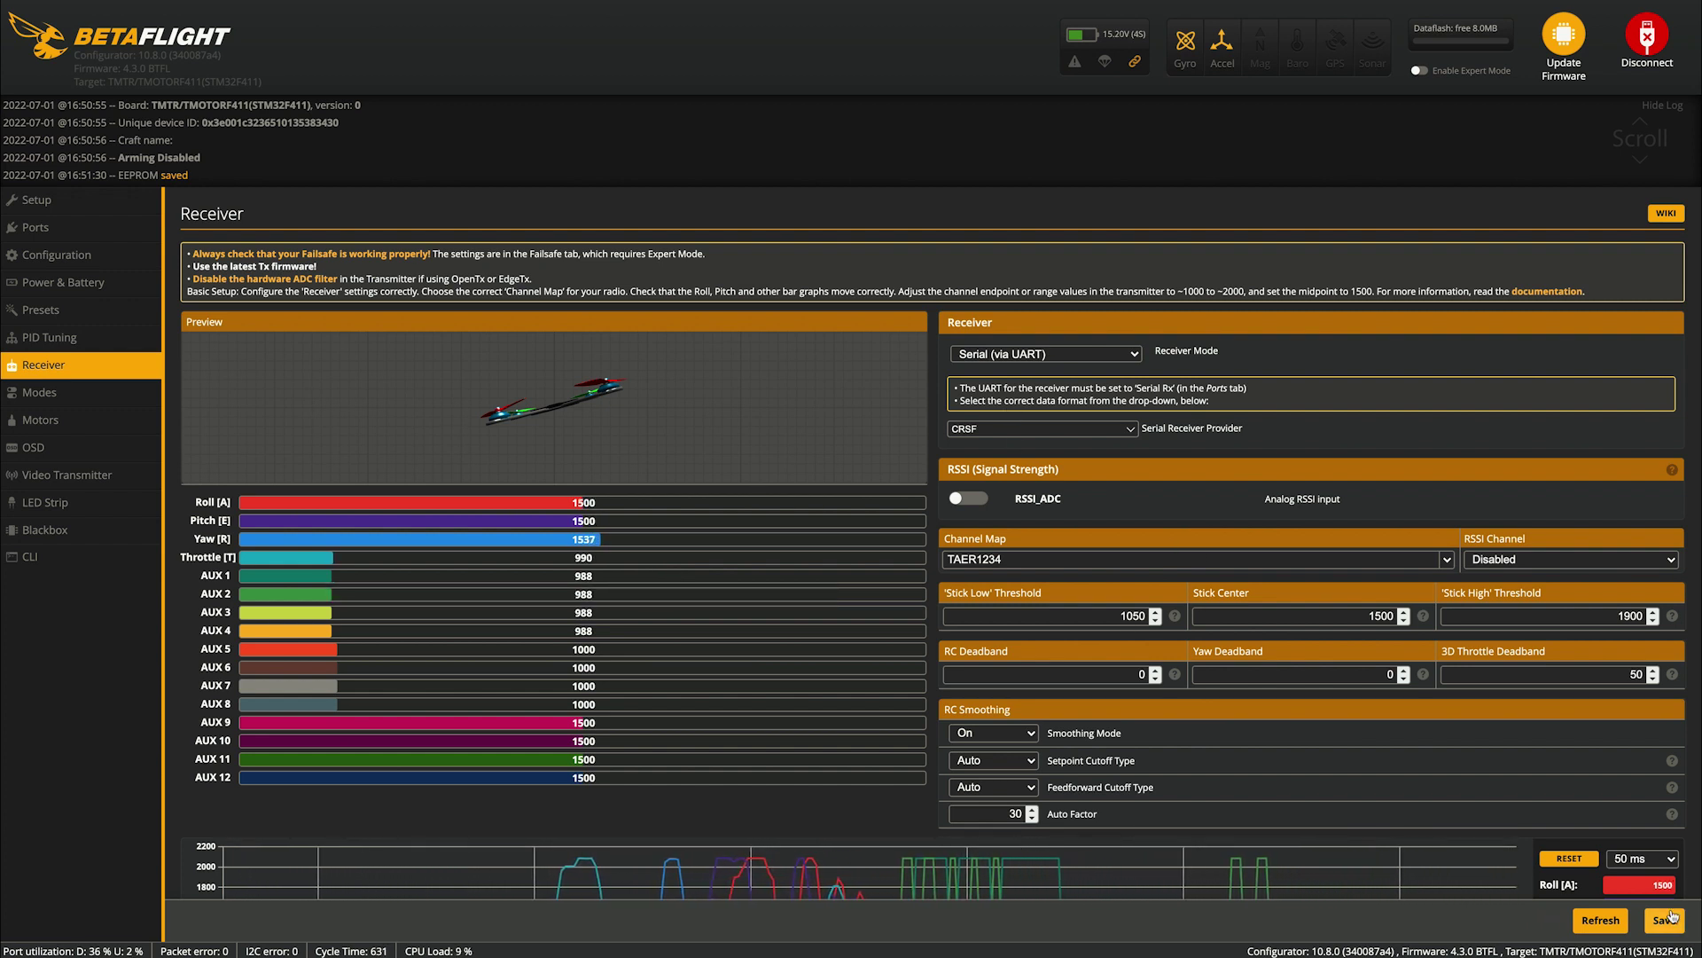
Show the unused modes and add an ARM mode range on AUX 1 from 1925 to 2100
{"action": "left_click", "coordinate": [45, 392]}
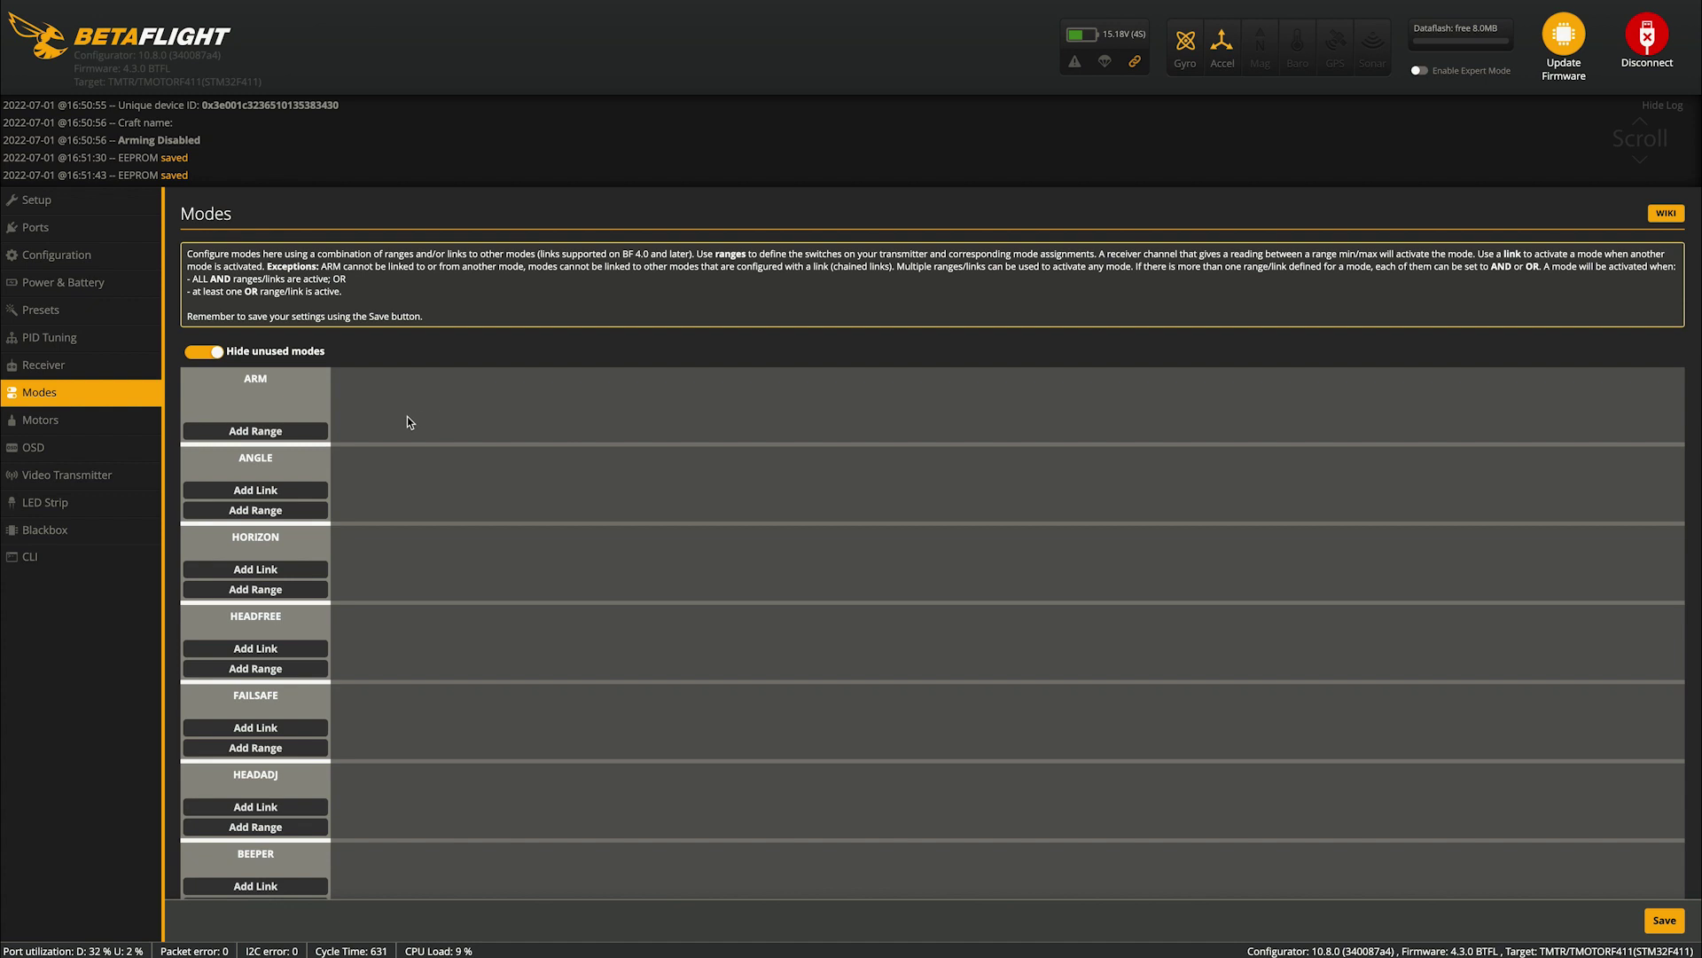
{"action": "left_click", "coordinate": [204, 351]}
{"action": "left_click", "coordinate": [274, 431]}
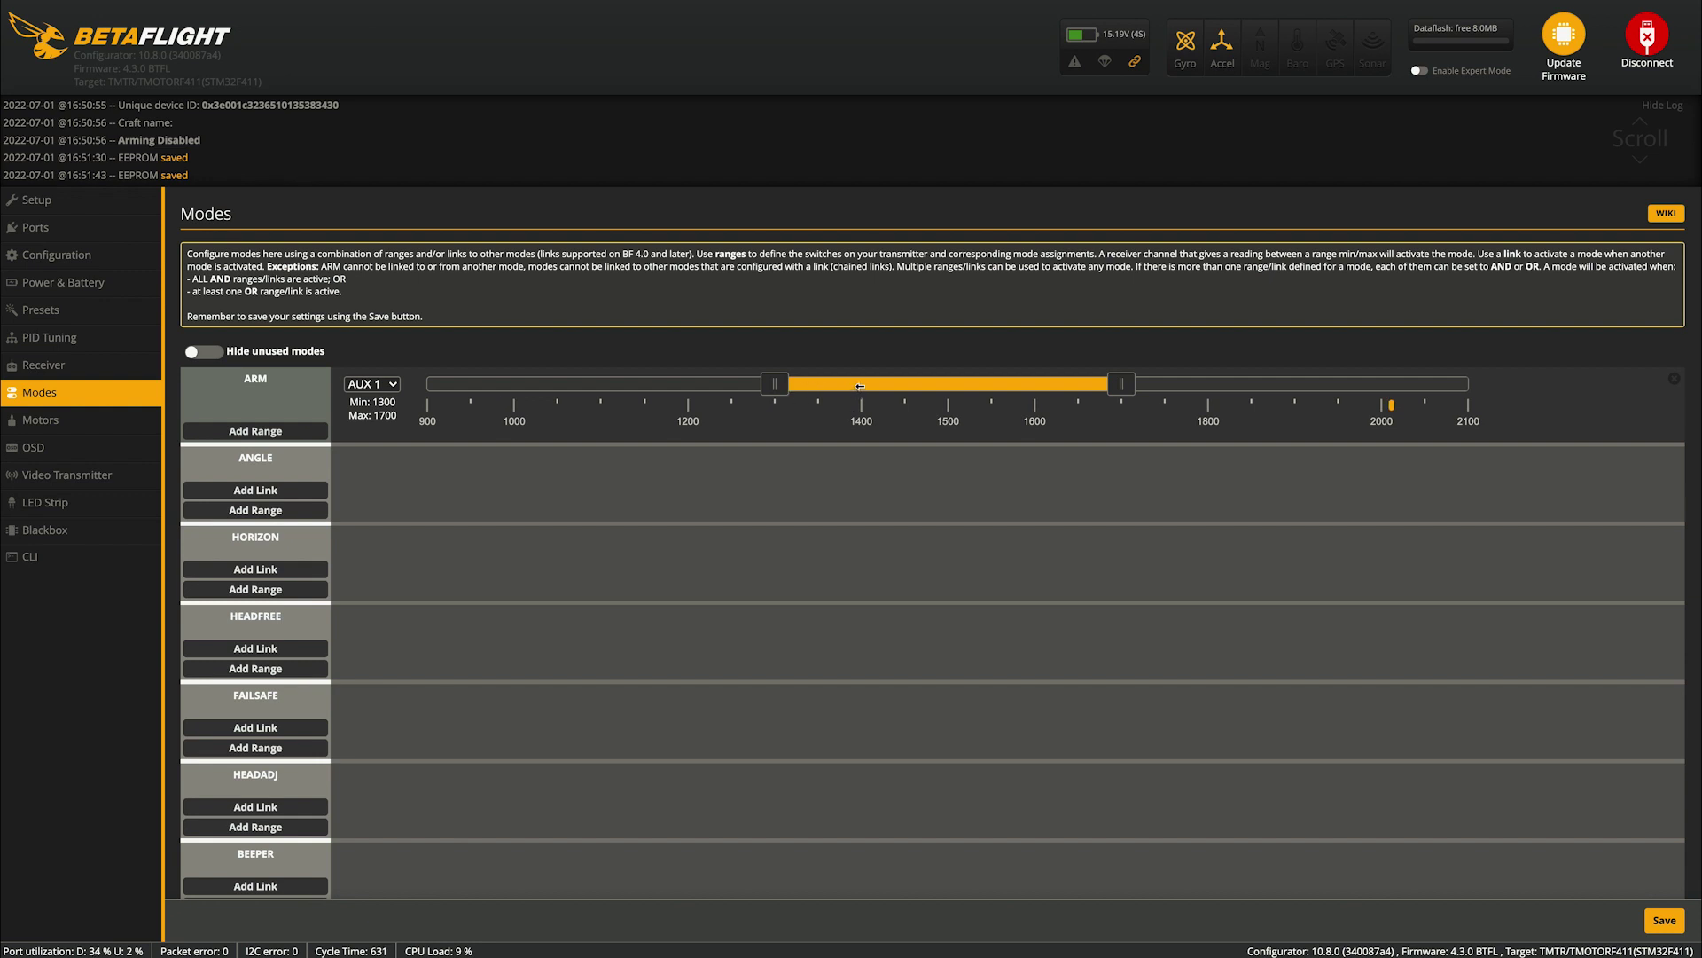
{"action": "left_click_drag", "start_coordinate": [872, 388], "coordinate": [1349, 402]}
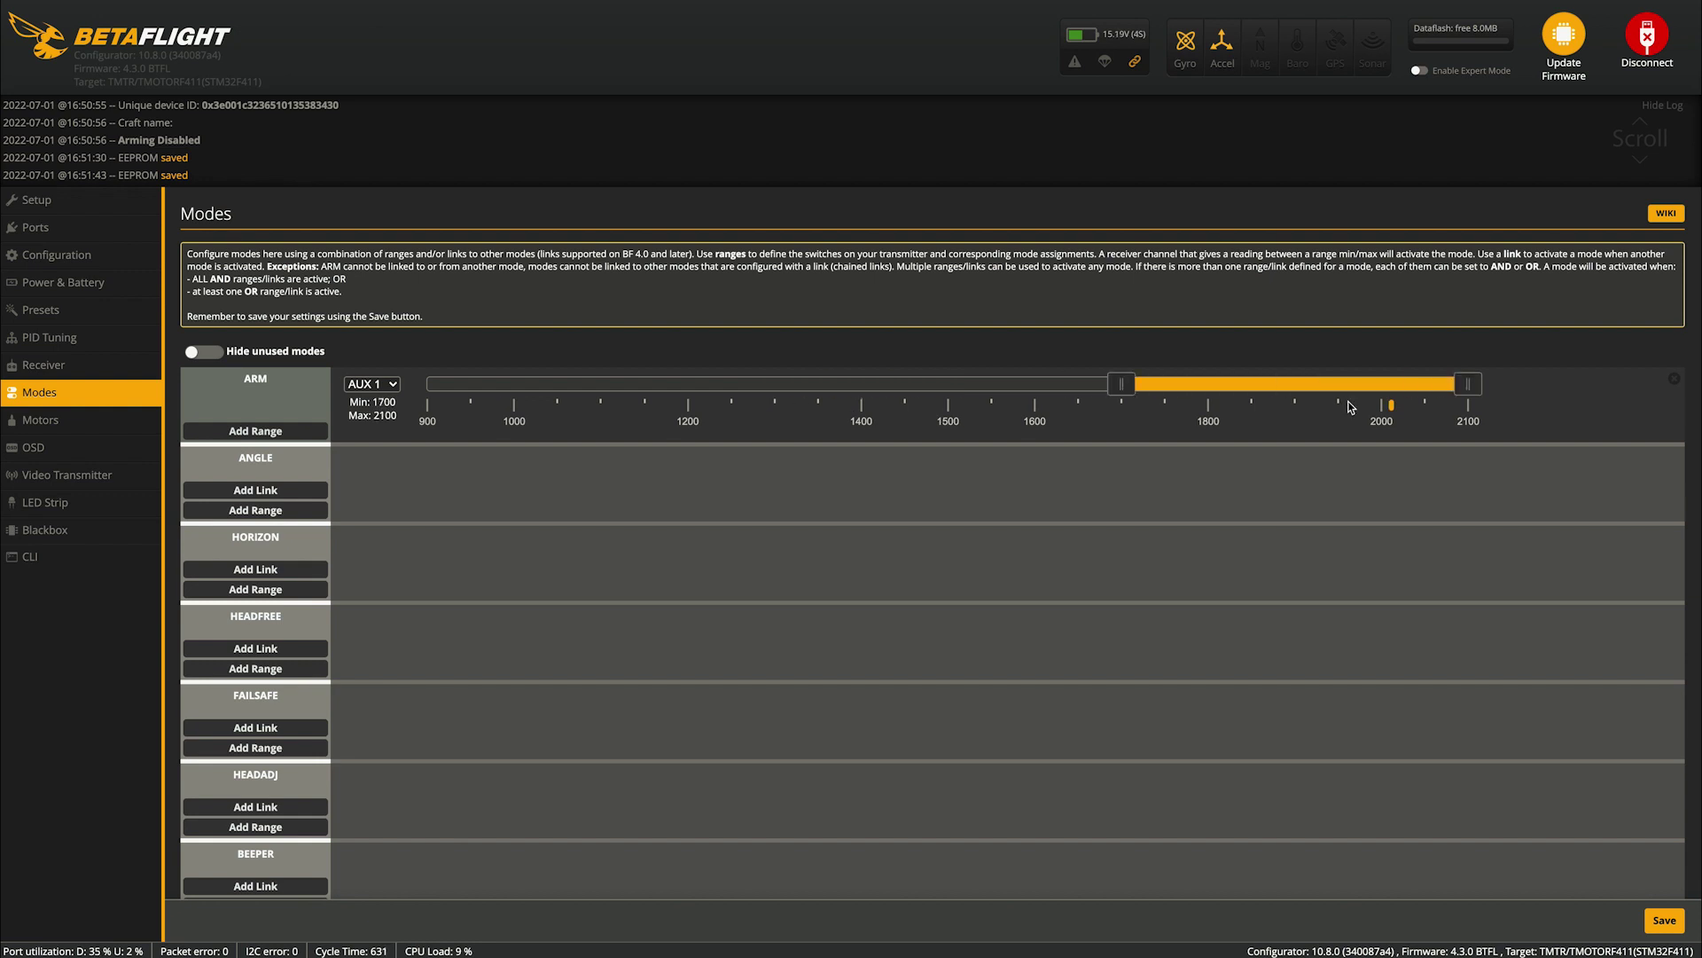
{"action": "left_click_drag", "start_coordinate": [1124, 387], "coordinate": [1318, 387]}
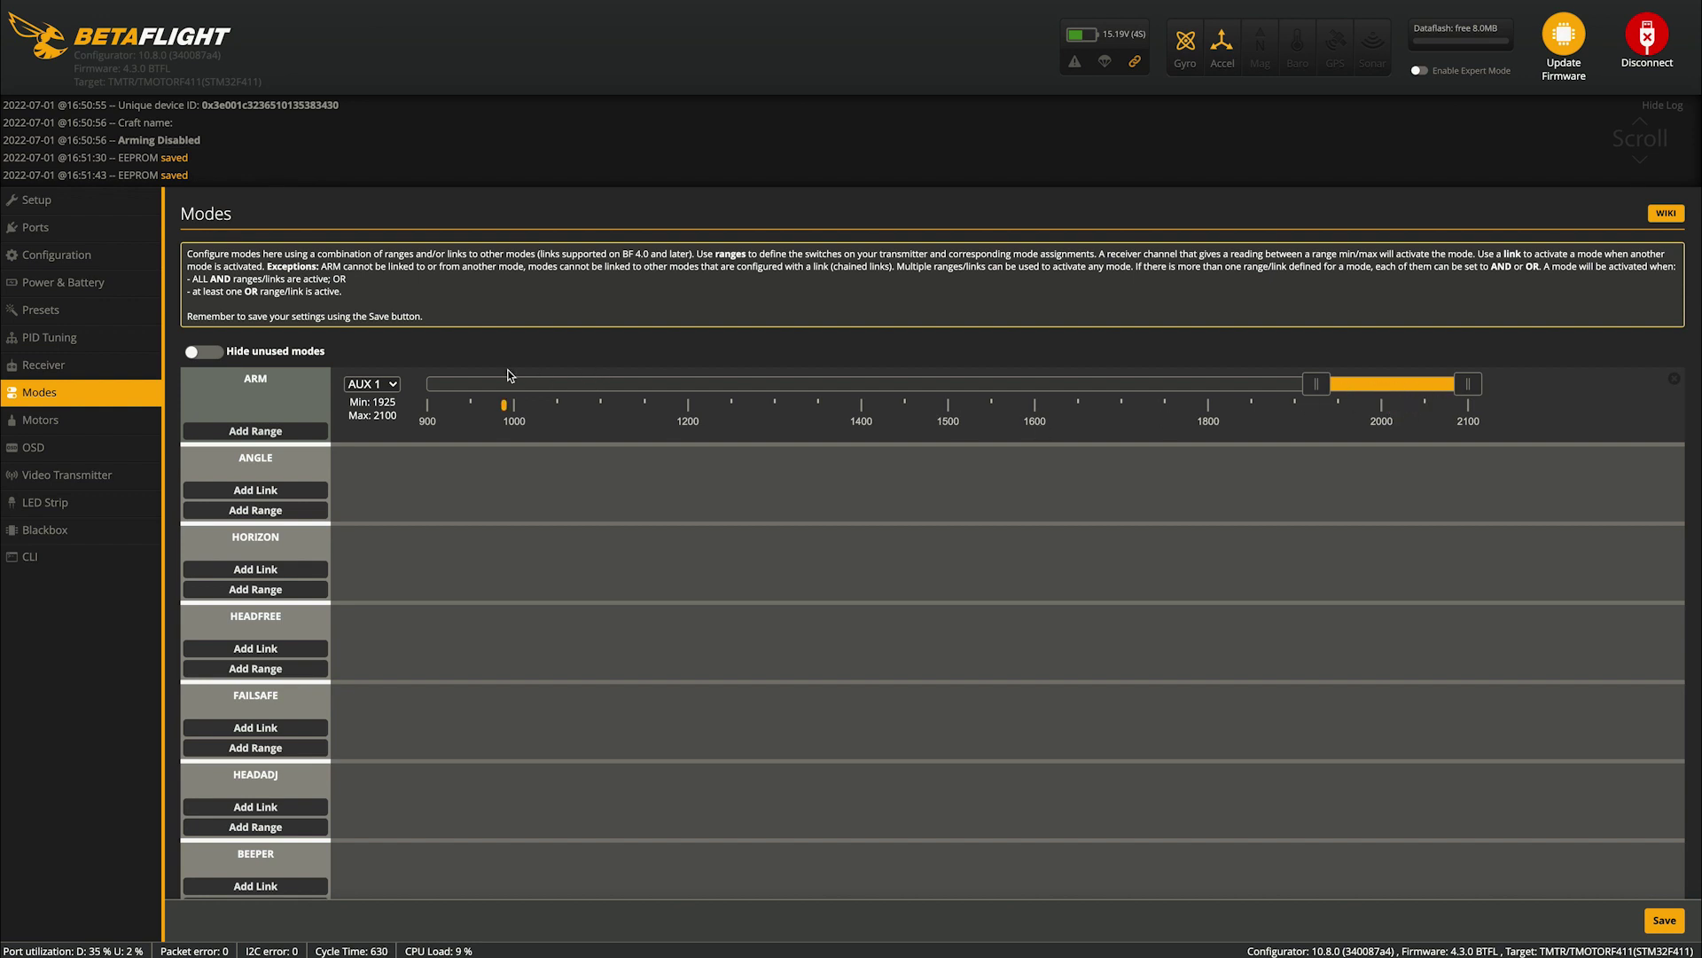
Add an ANGLE mode range on AUX 4 from 900 to 1100
{"action": "left_click", "coordinate": [255, 510]}
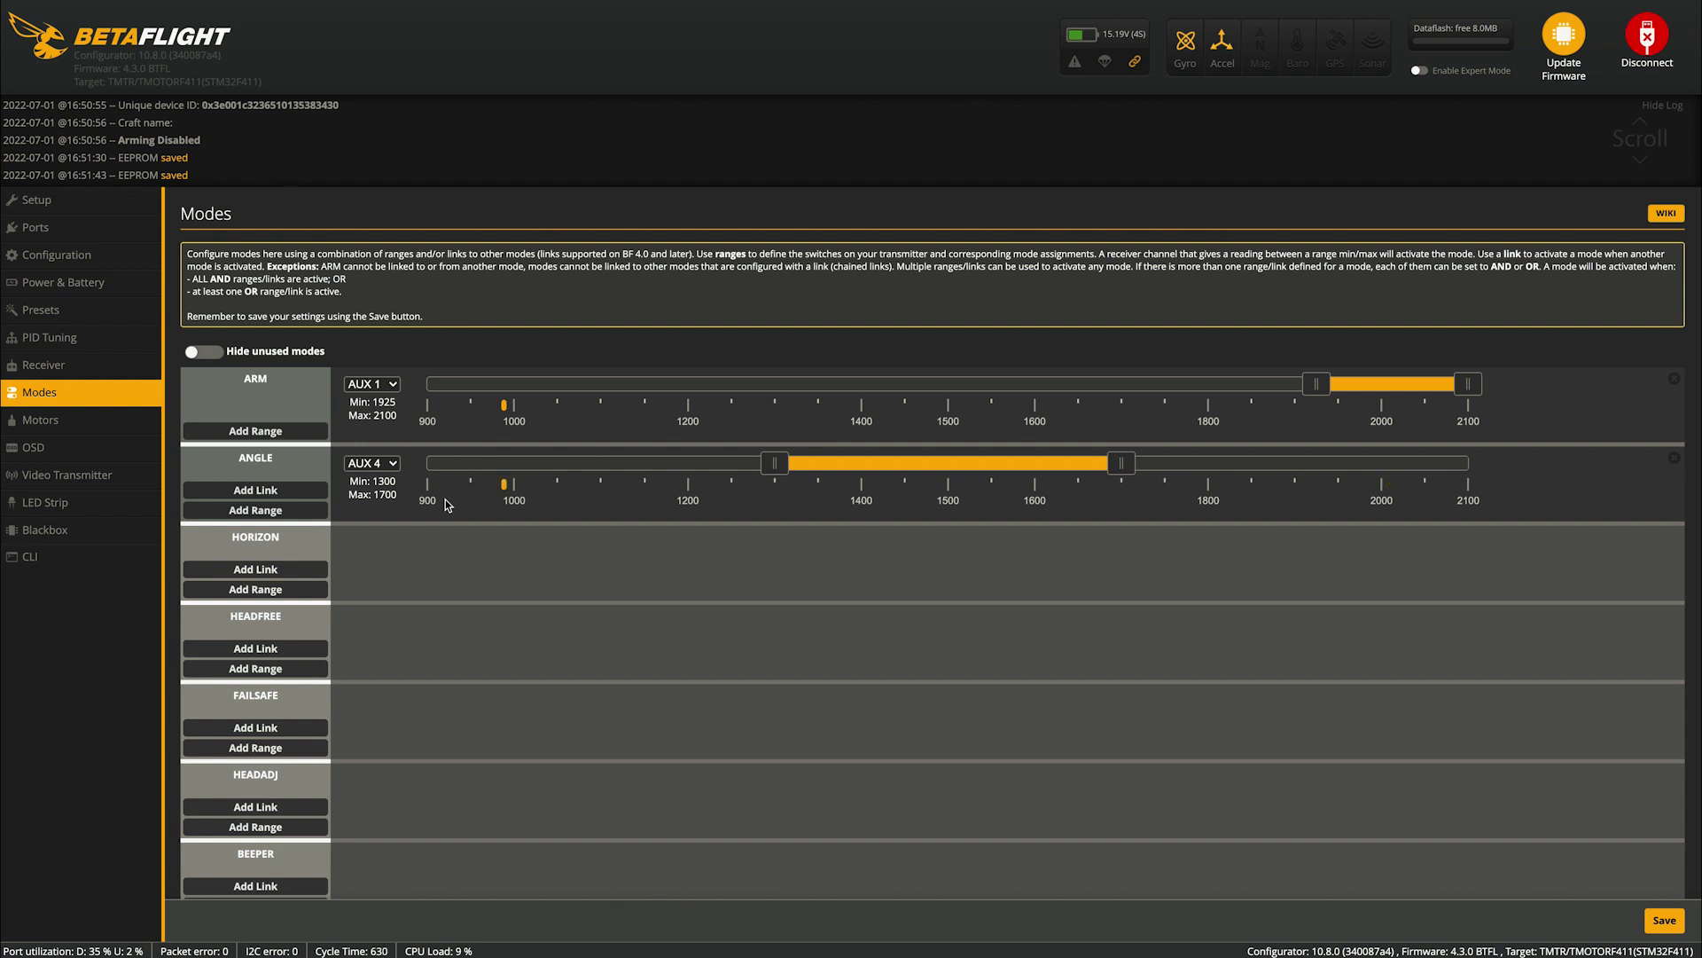
{"action": "left_click_drag", "start_coordinate": [801, 463], "coordinate": [454, 463]}
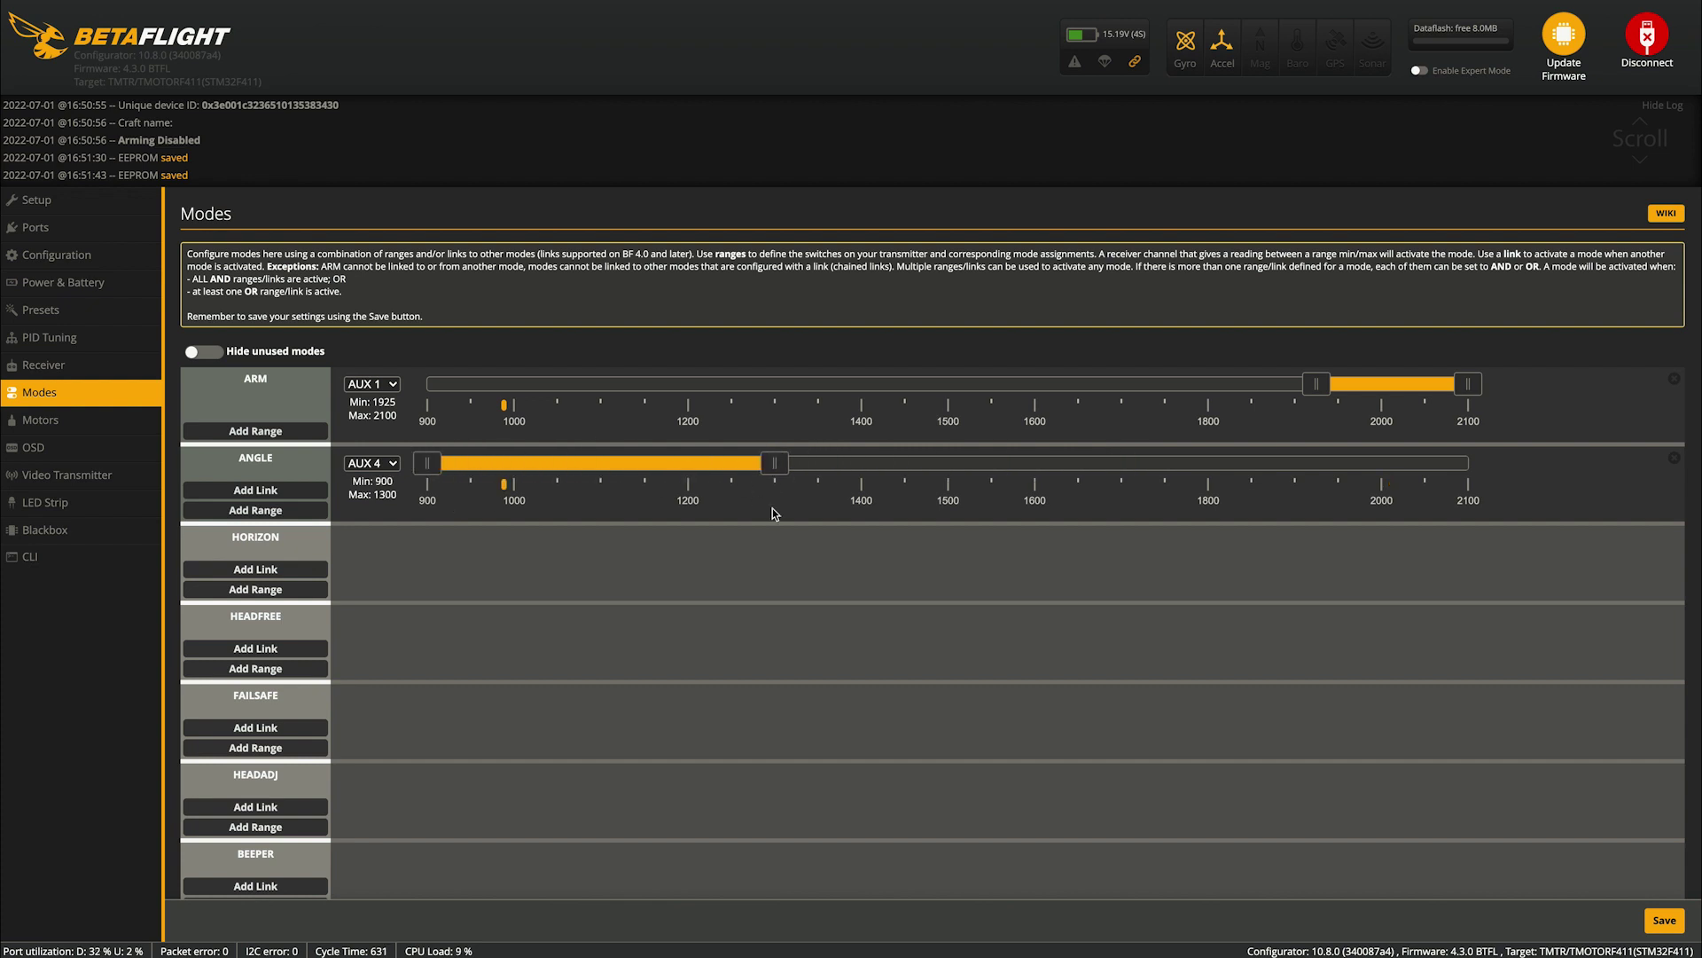
{"action": "left_click_drag", "start_coordinate": [769, 468], "coordinate": [597, 462]}
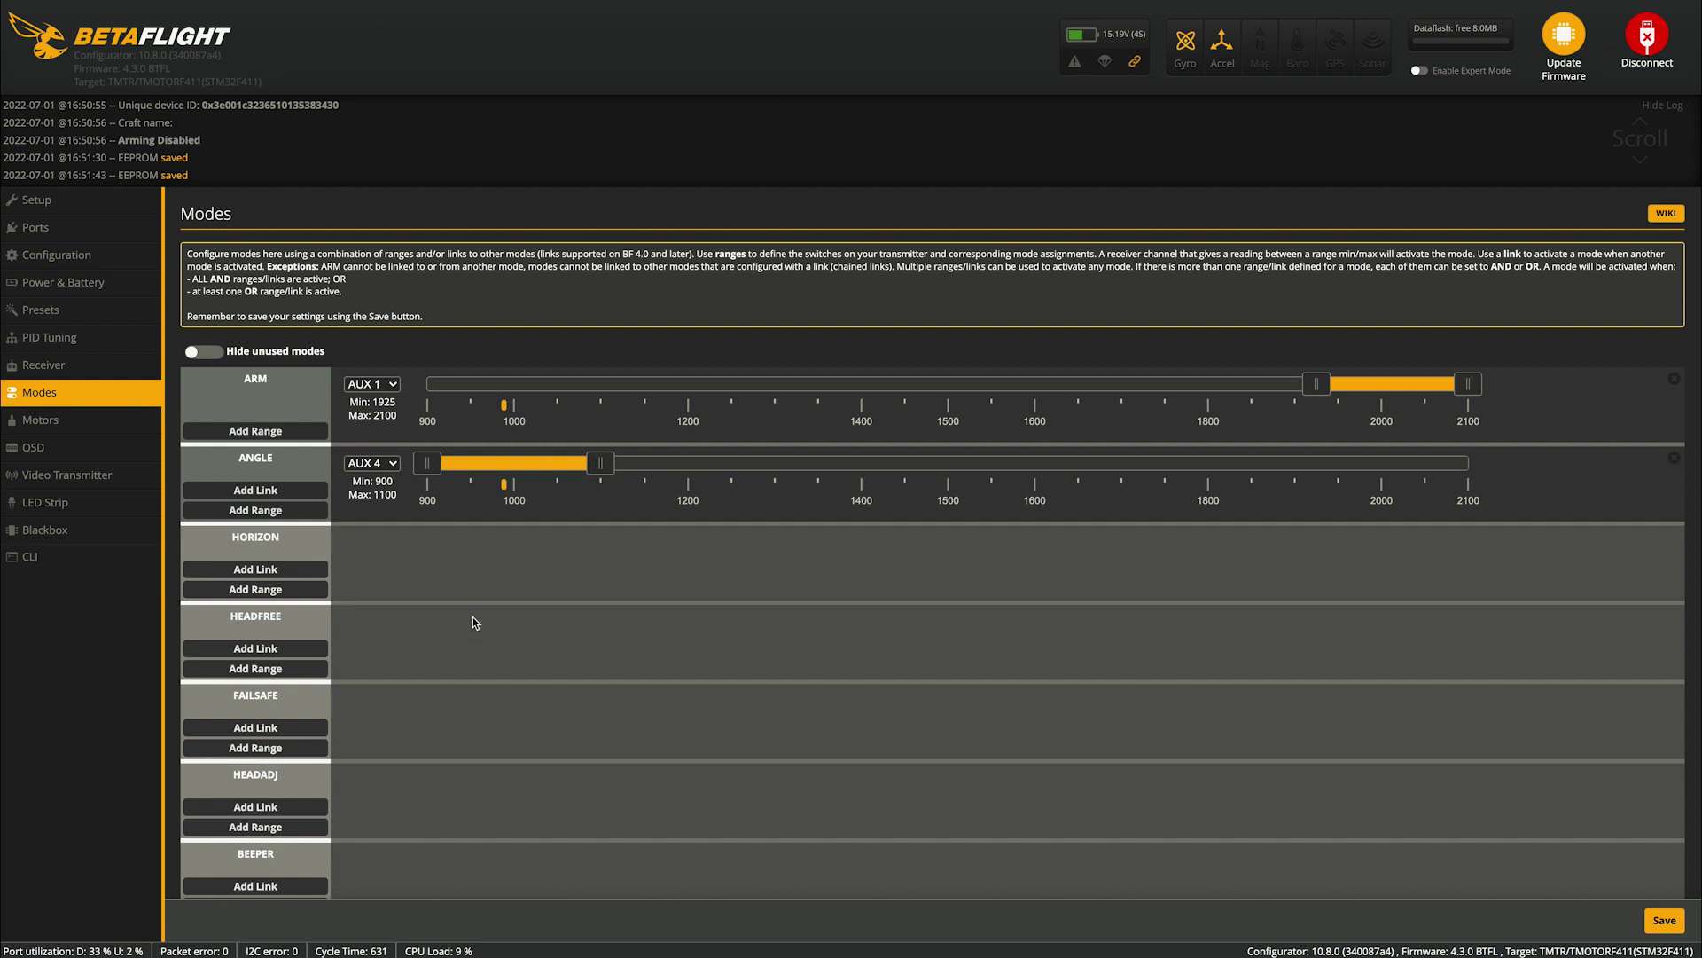
Add a BEEPER mode range on AUX 2 from 1925 to 2100
{"action": "scroll", "coordinate": [473, 619], "scroll_direction": "down", "scroll_amount": 5}
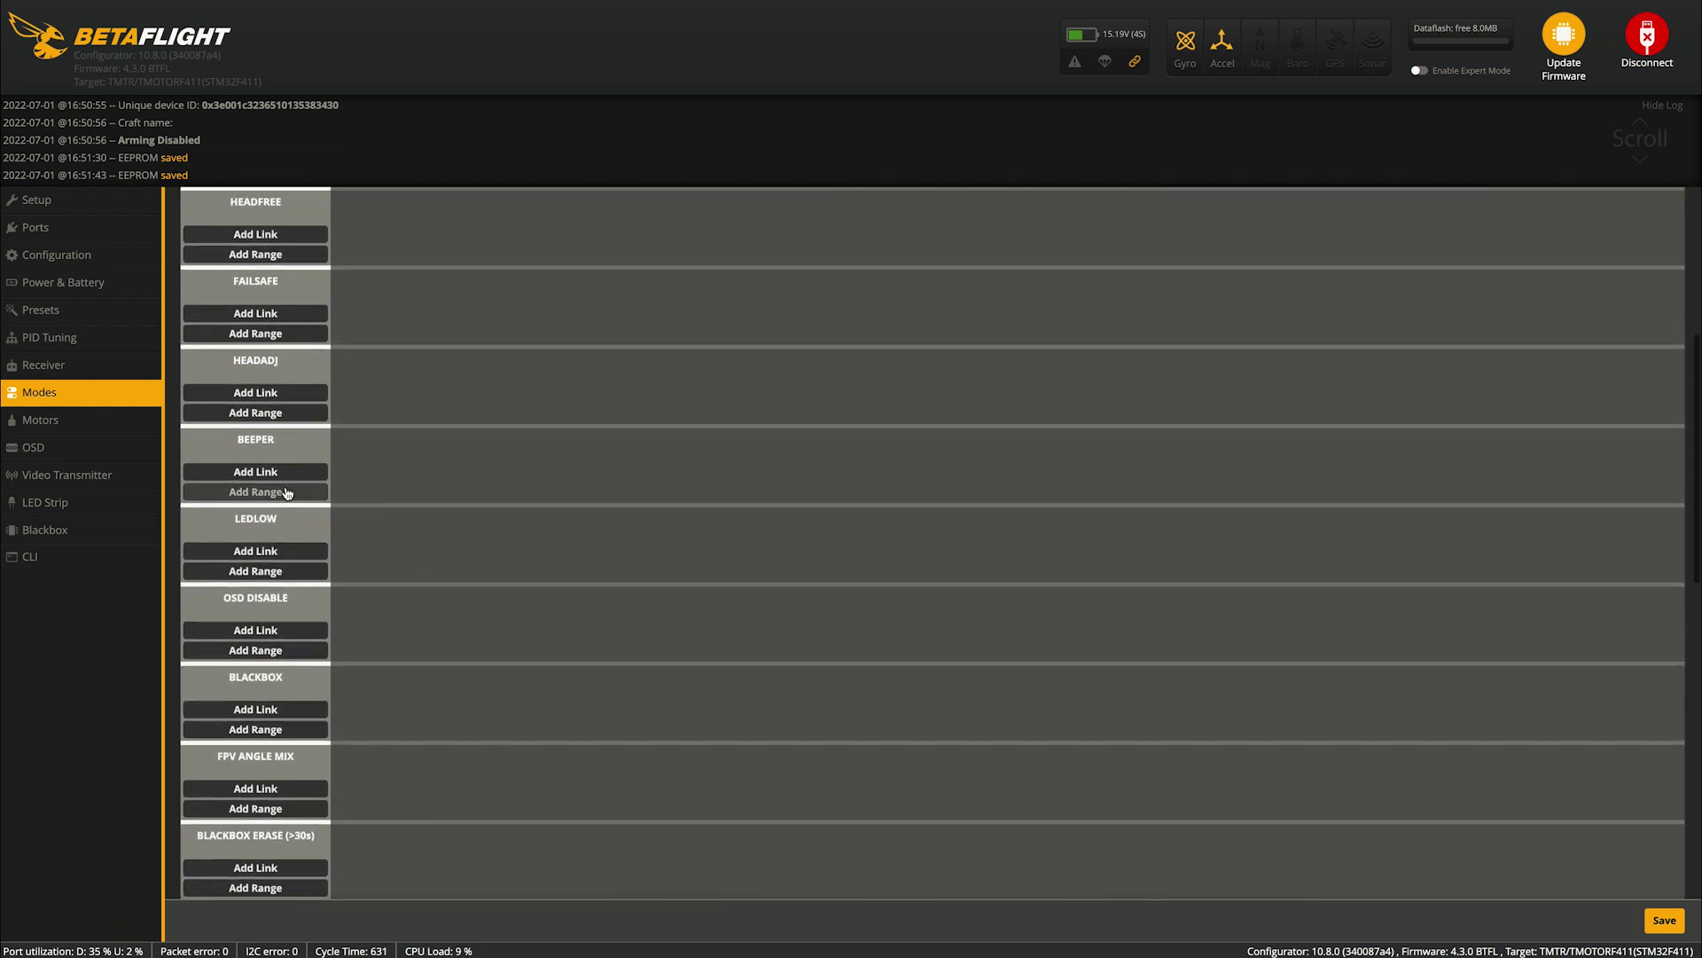
{"action": "left_click", "coordinate": [288, 492]}
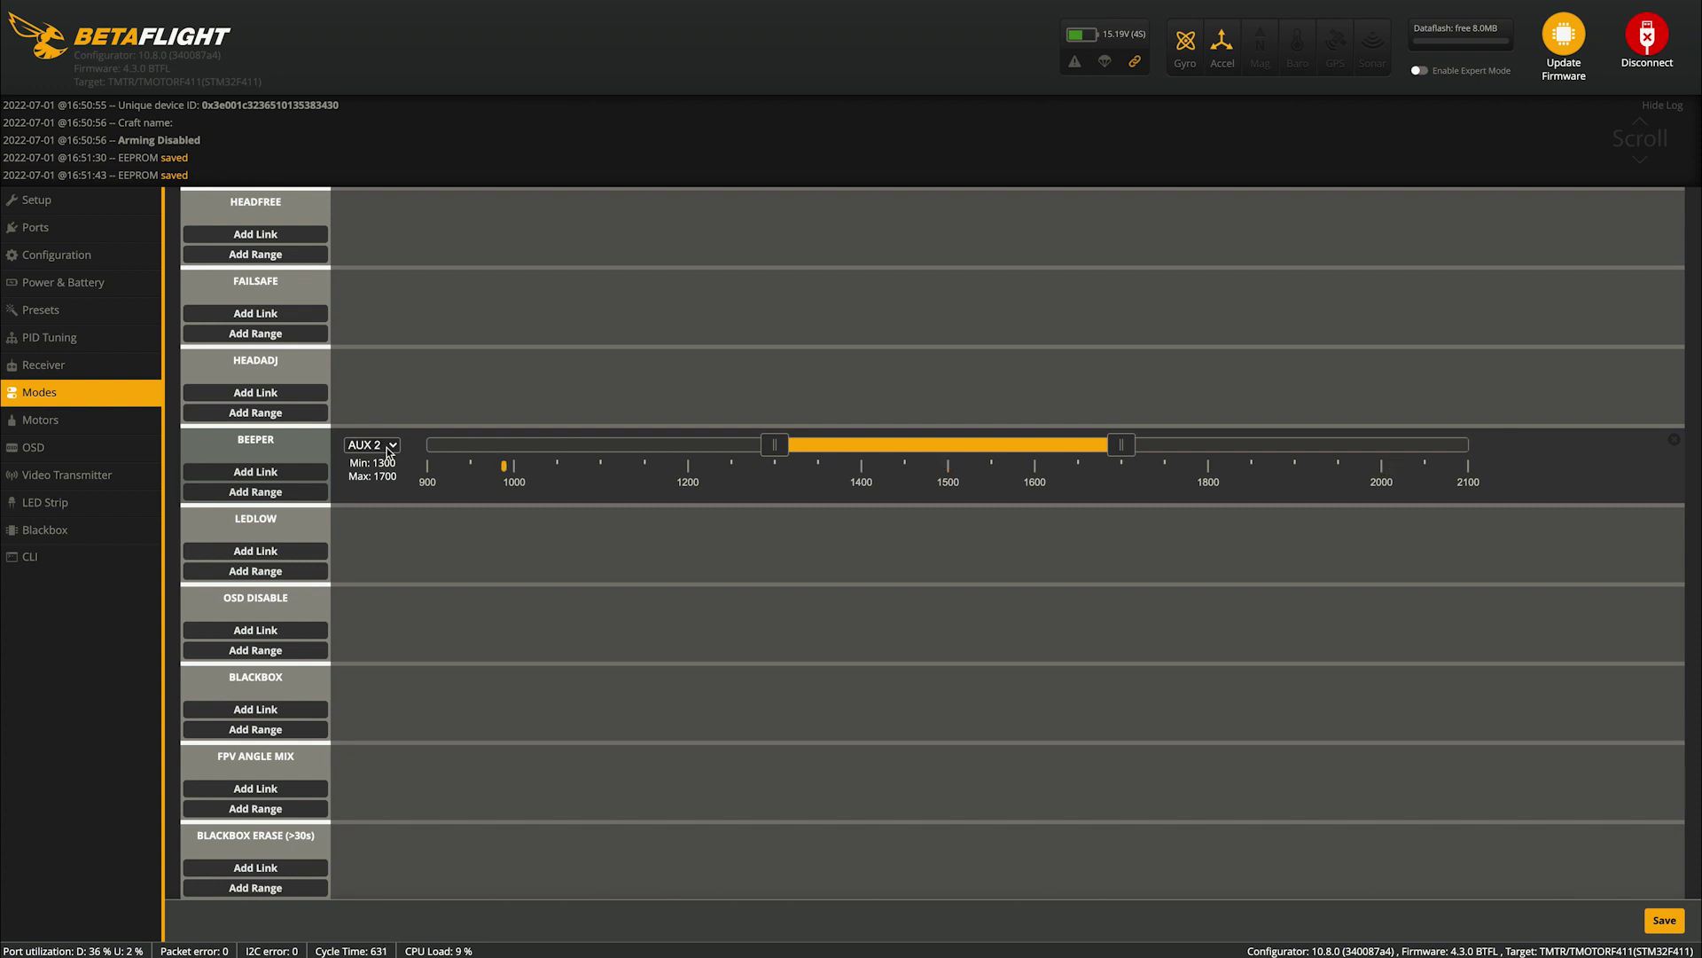
{"action": "left_click_drag", "start_coordinate": [900, 450], "coordinate": [1310, 461]}
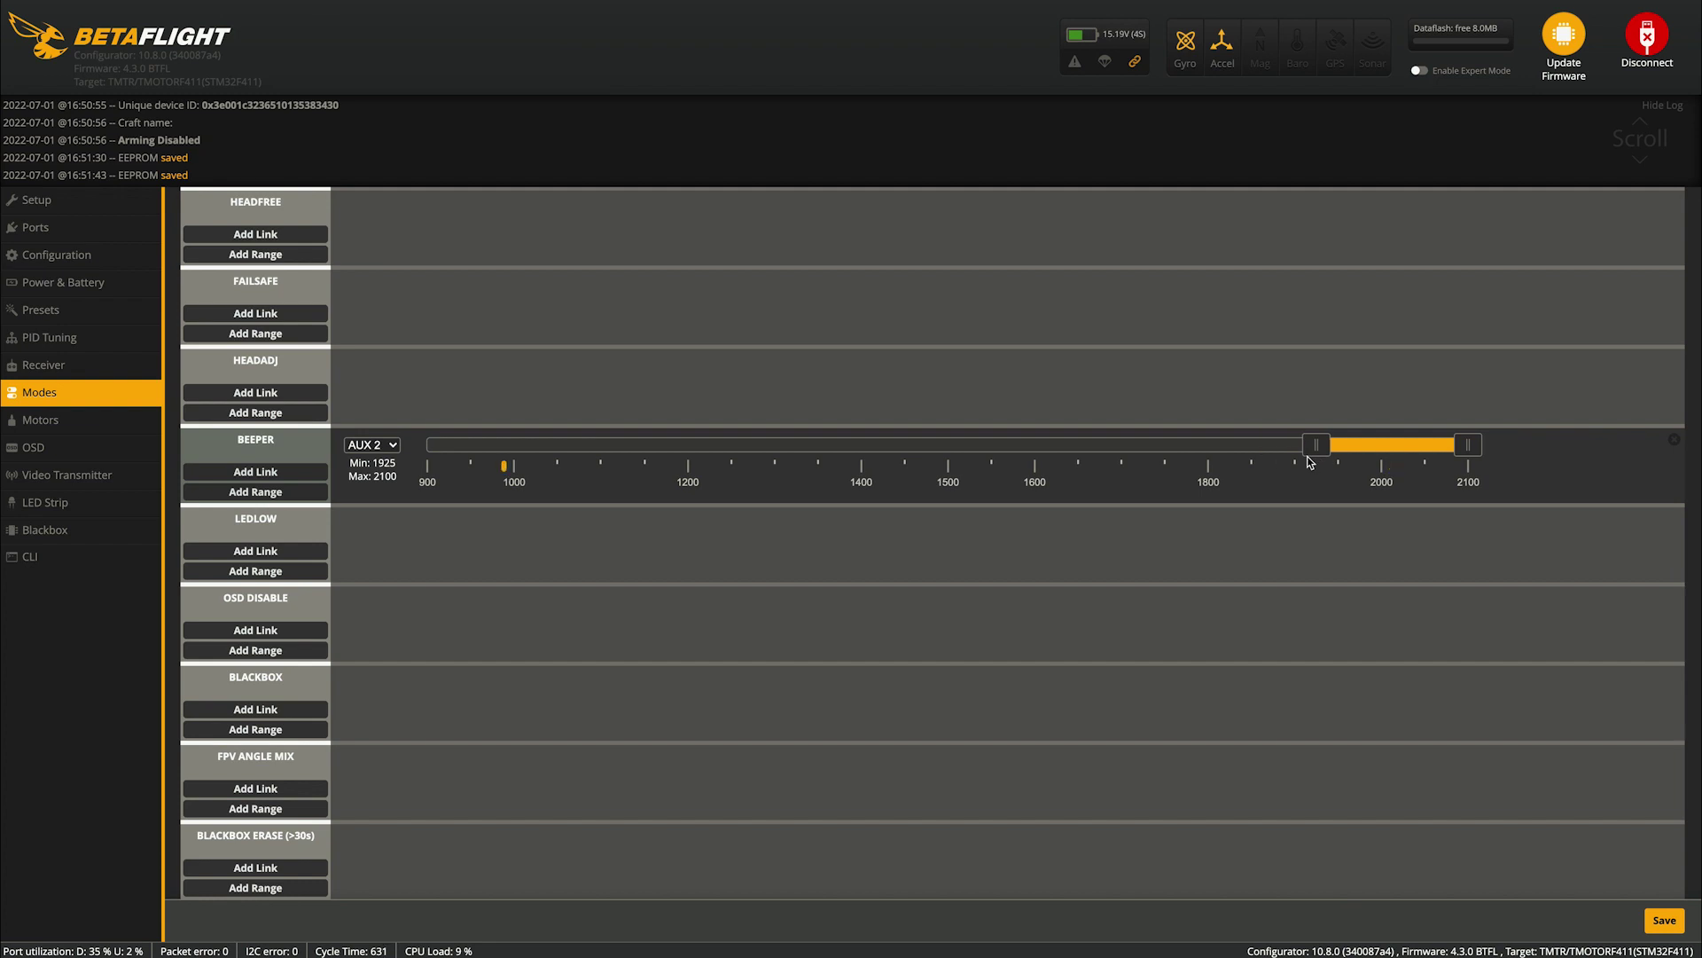
Save the mode settings and hide the unused modes
{"action": "left_click", "coordinate": [1665, 919]}
{"action": "scroll", "coordinate": [650, 559], "scroll_direction": "down", "scroll_amount": 4}
{"action": "scroll", "coordinate": [401, 537], "scroll_direction": "down", "scroll_amount": 8}
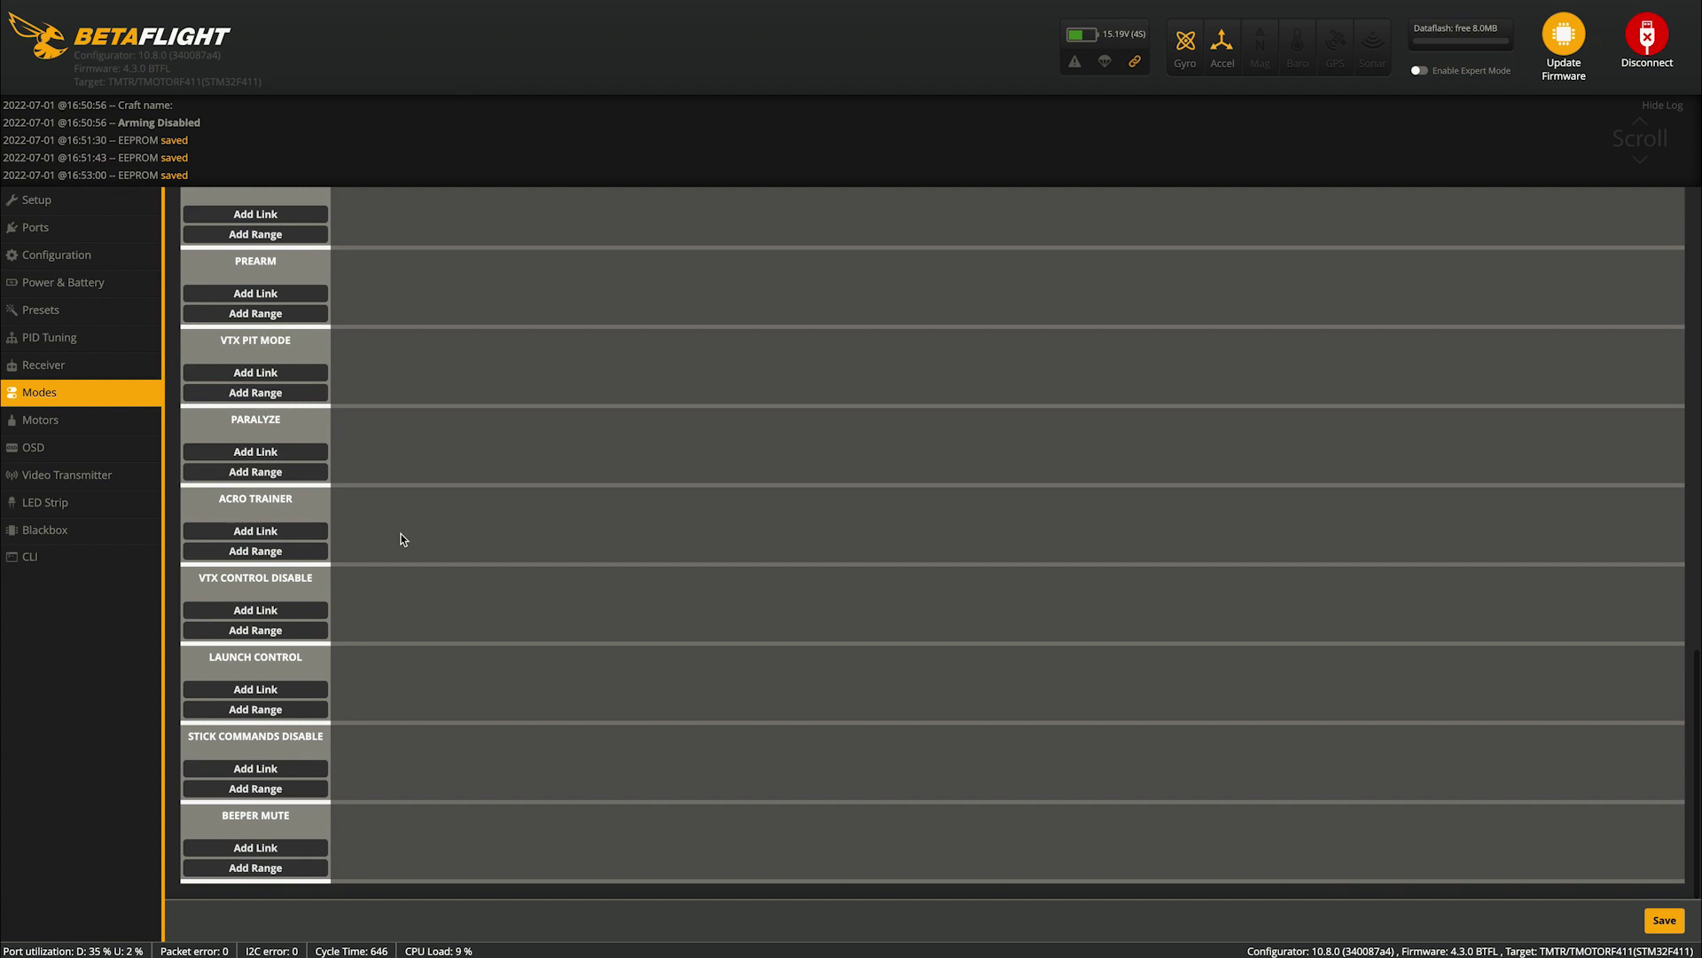
{"action": "scroll", "coordinate": [400, 537], "scroll_direction": "up", "scroll_amount": 20}
{"action": "left_click", "coordinate": [210, 352]}
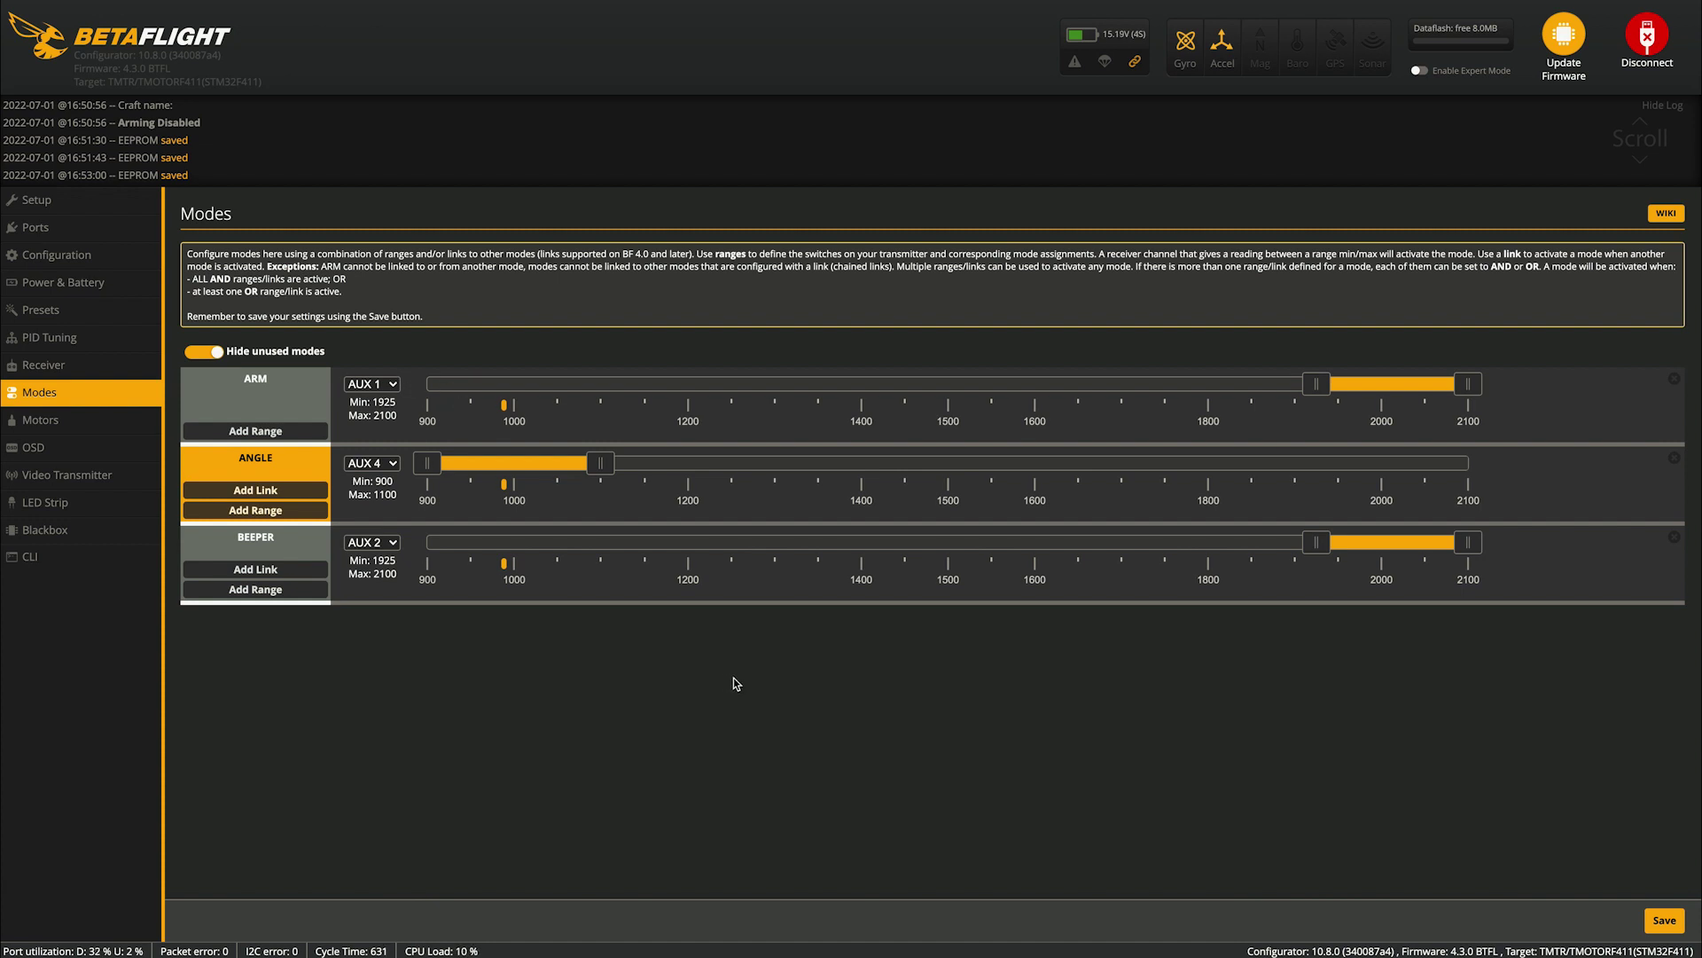
Set the ESC/Motor protocol to DSHOT300, then save and reboot
{"action": "left_click", "coordinate": [73, 420]}
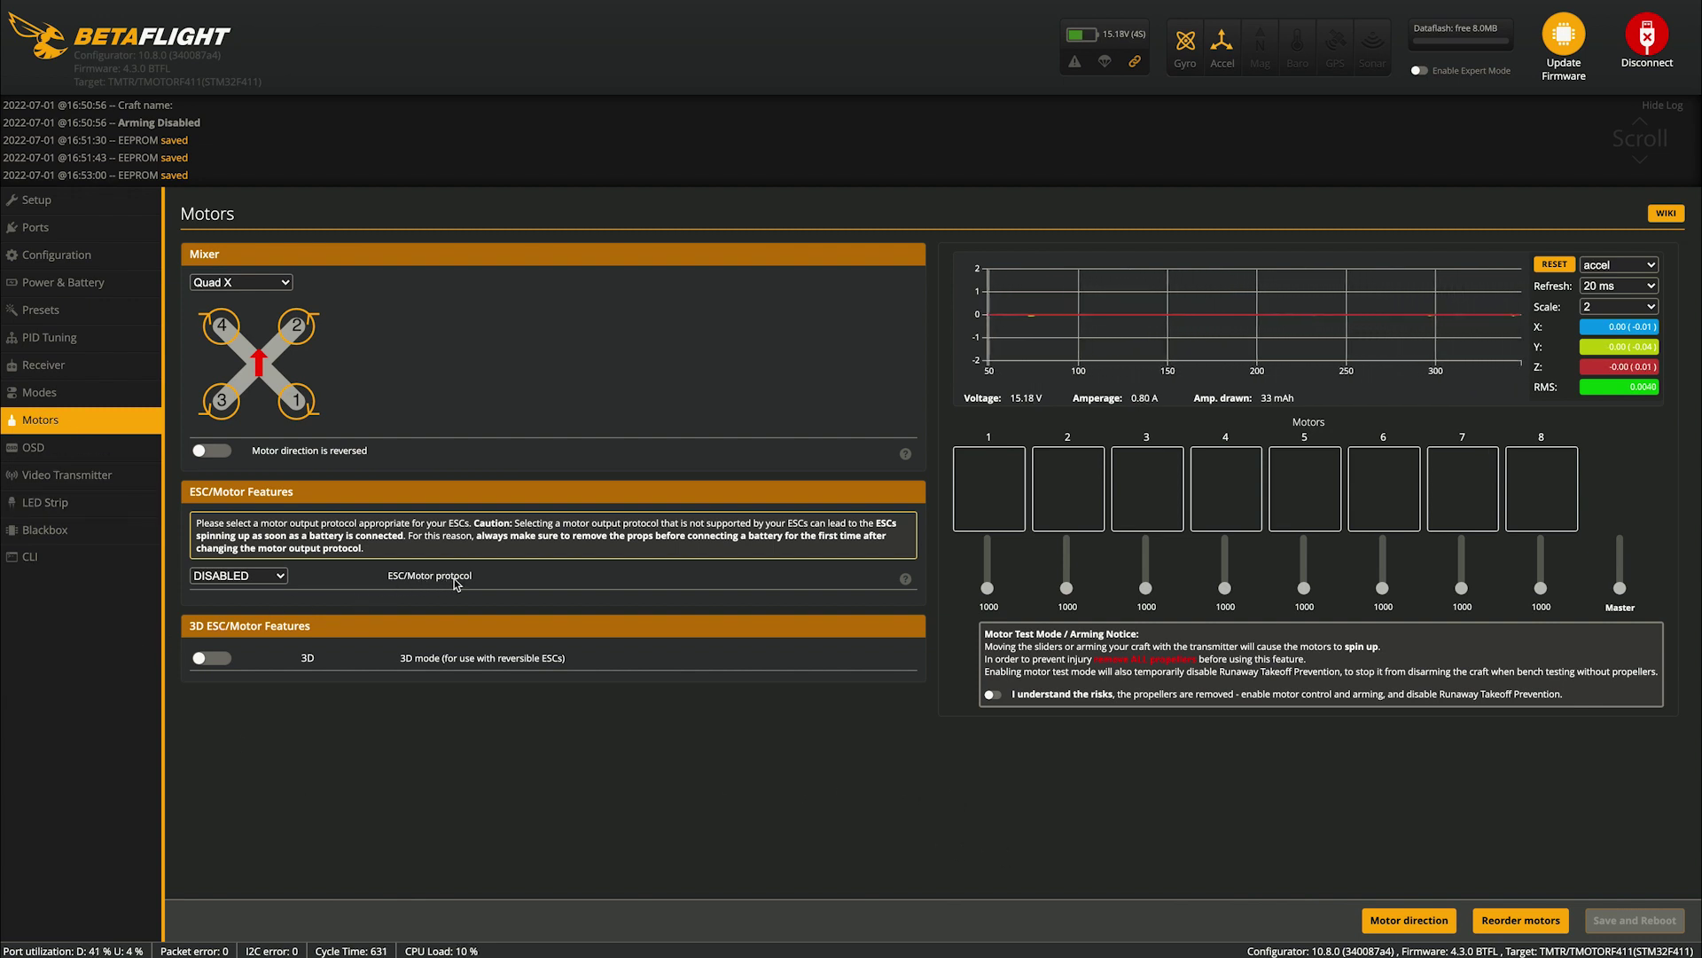
{"action": "left_click", "coordinate": [279, 578]}
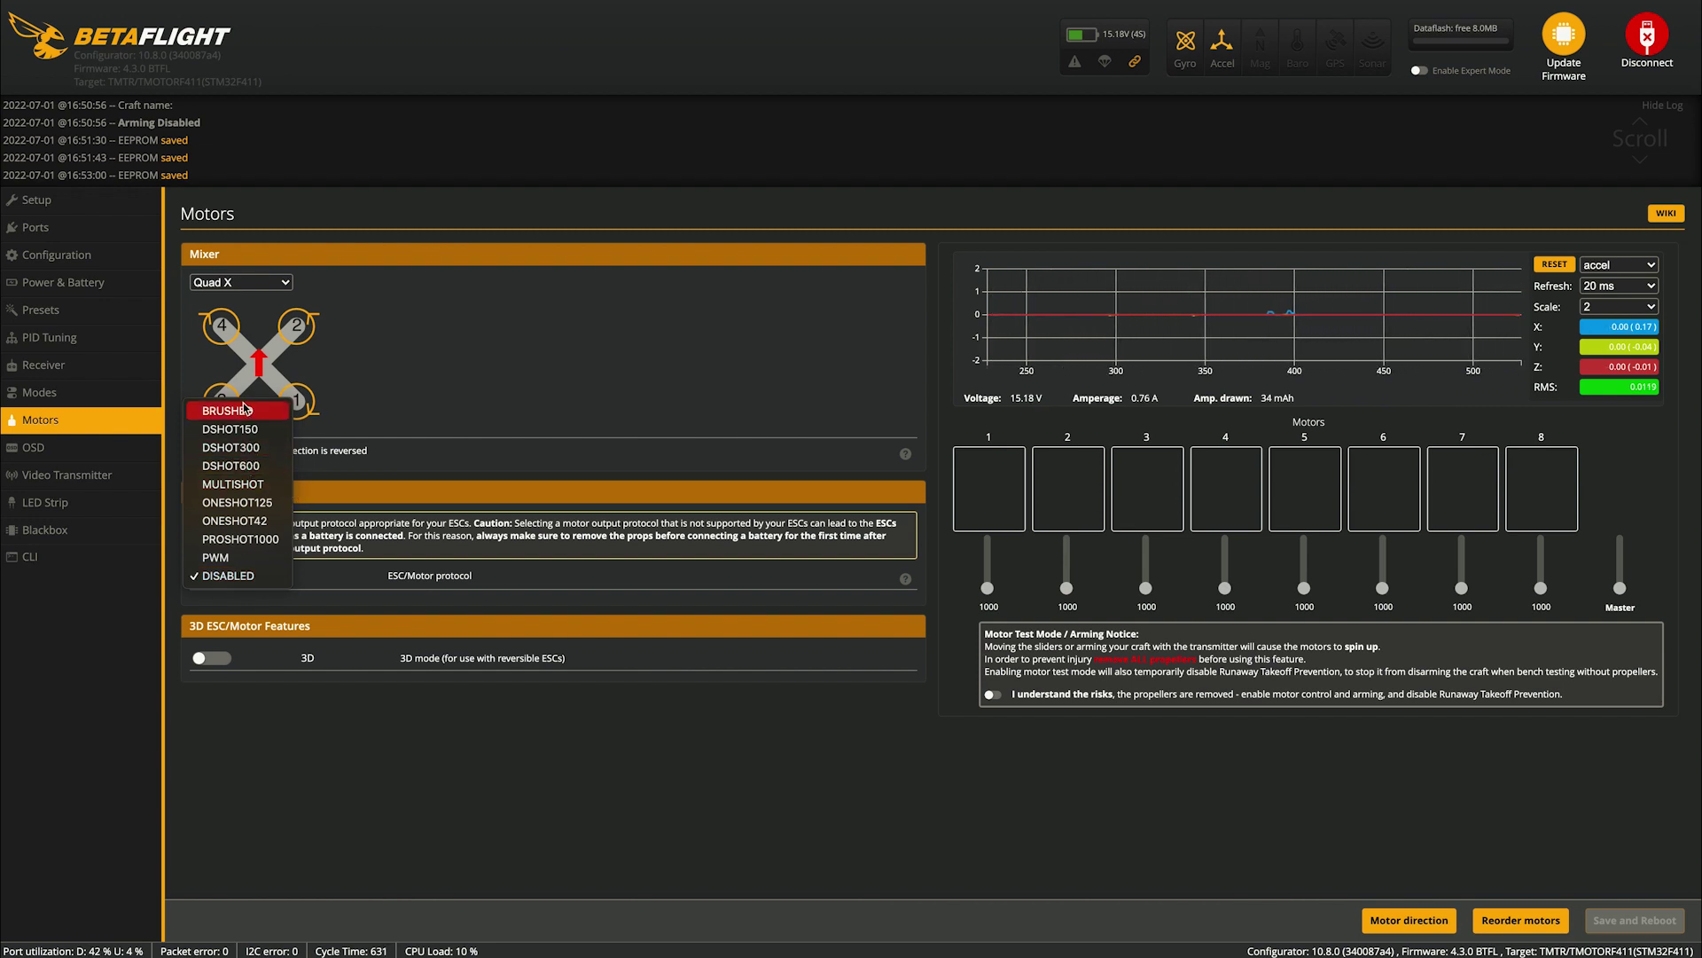
{"action": "left_click", "coordinate": [235, 448]}
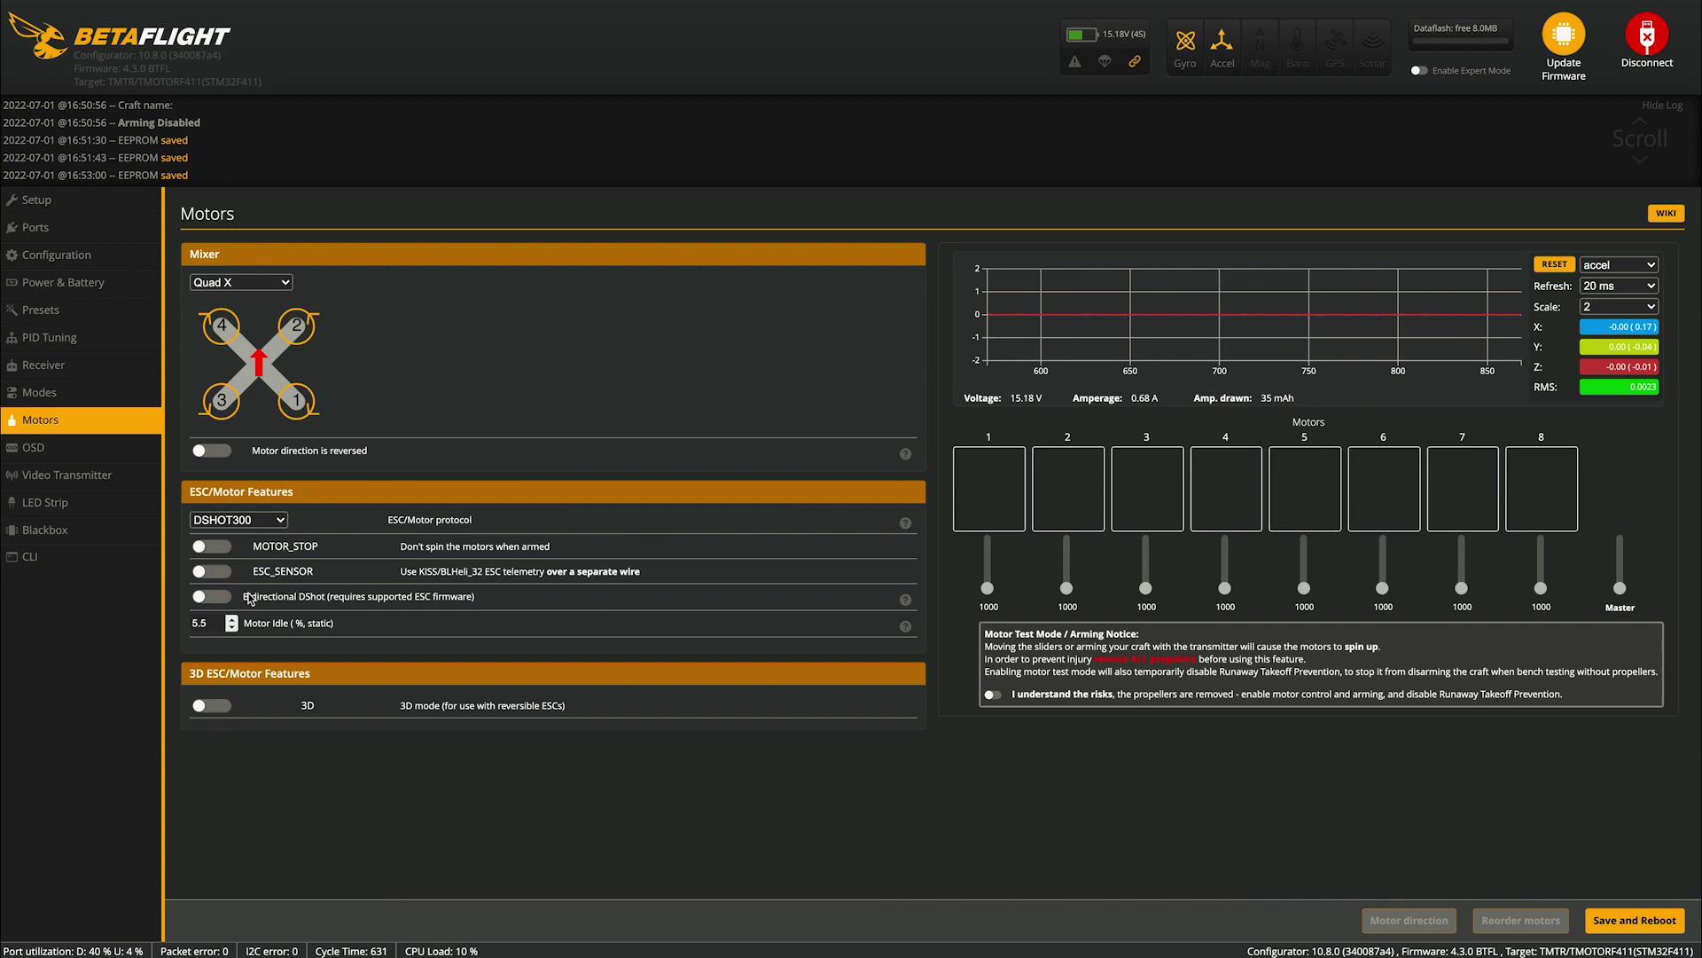
{"action": "left_click", "coordinate": [1667, 922]}
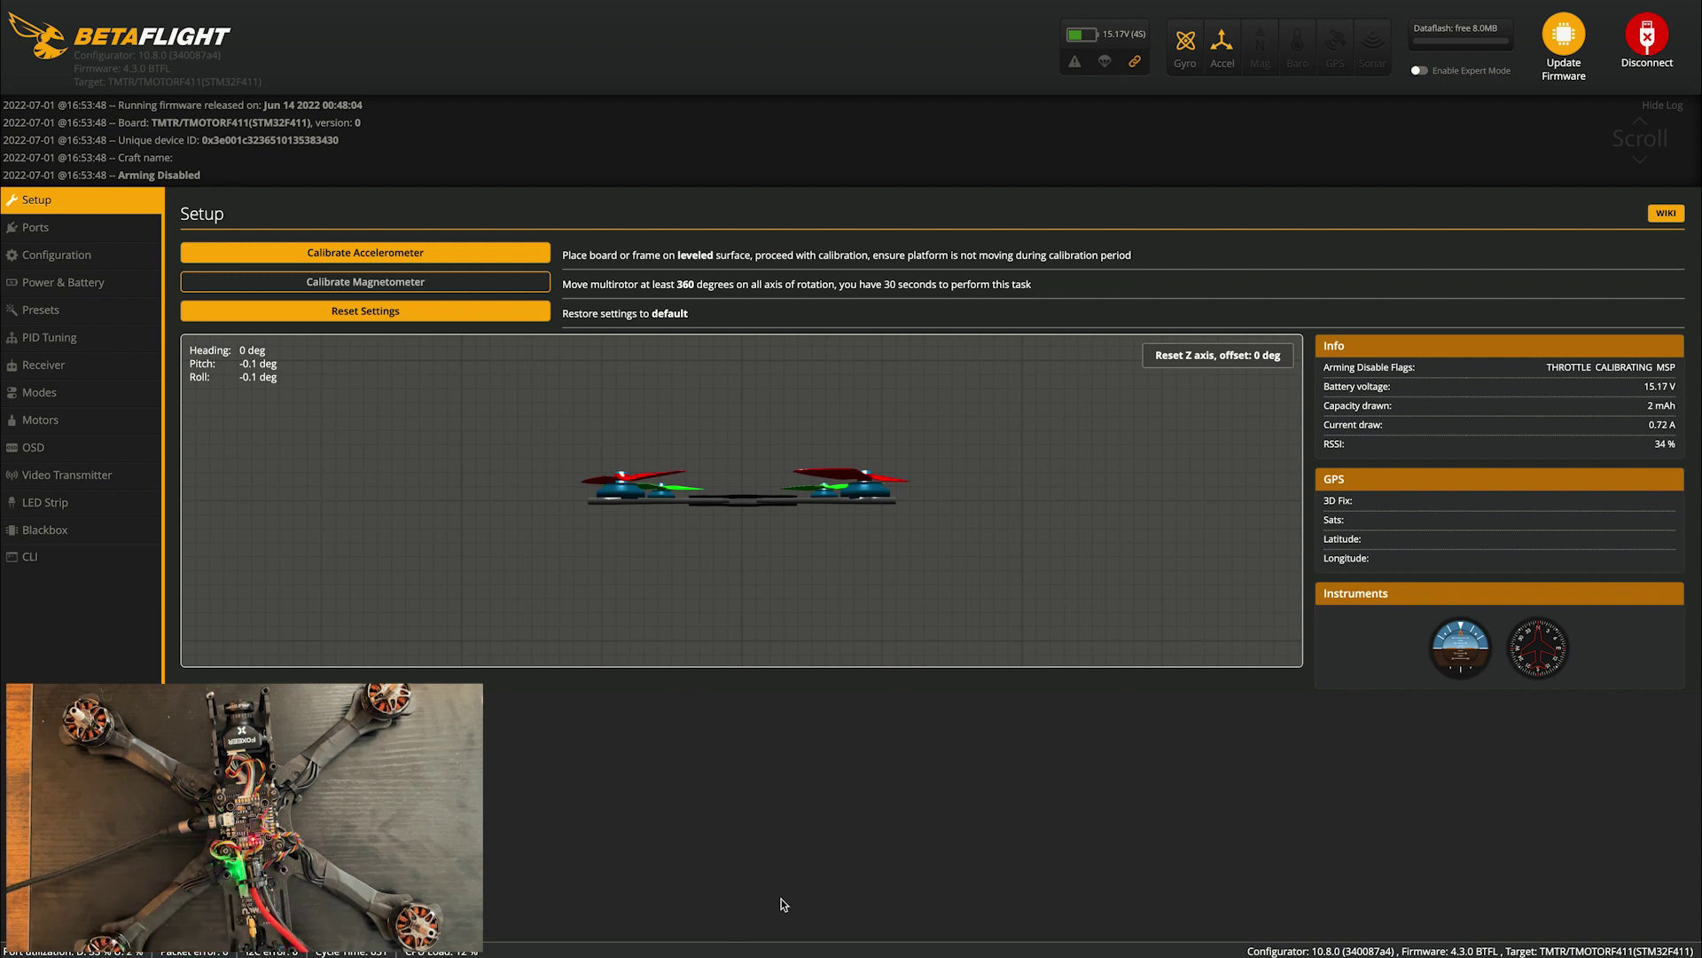
Test all four motors together at 1017 in motor test mode, then turn the test mode off
{"action": "left_click", "coordinate": [39, 420]}
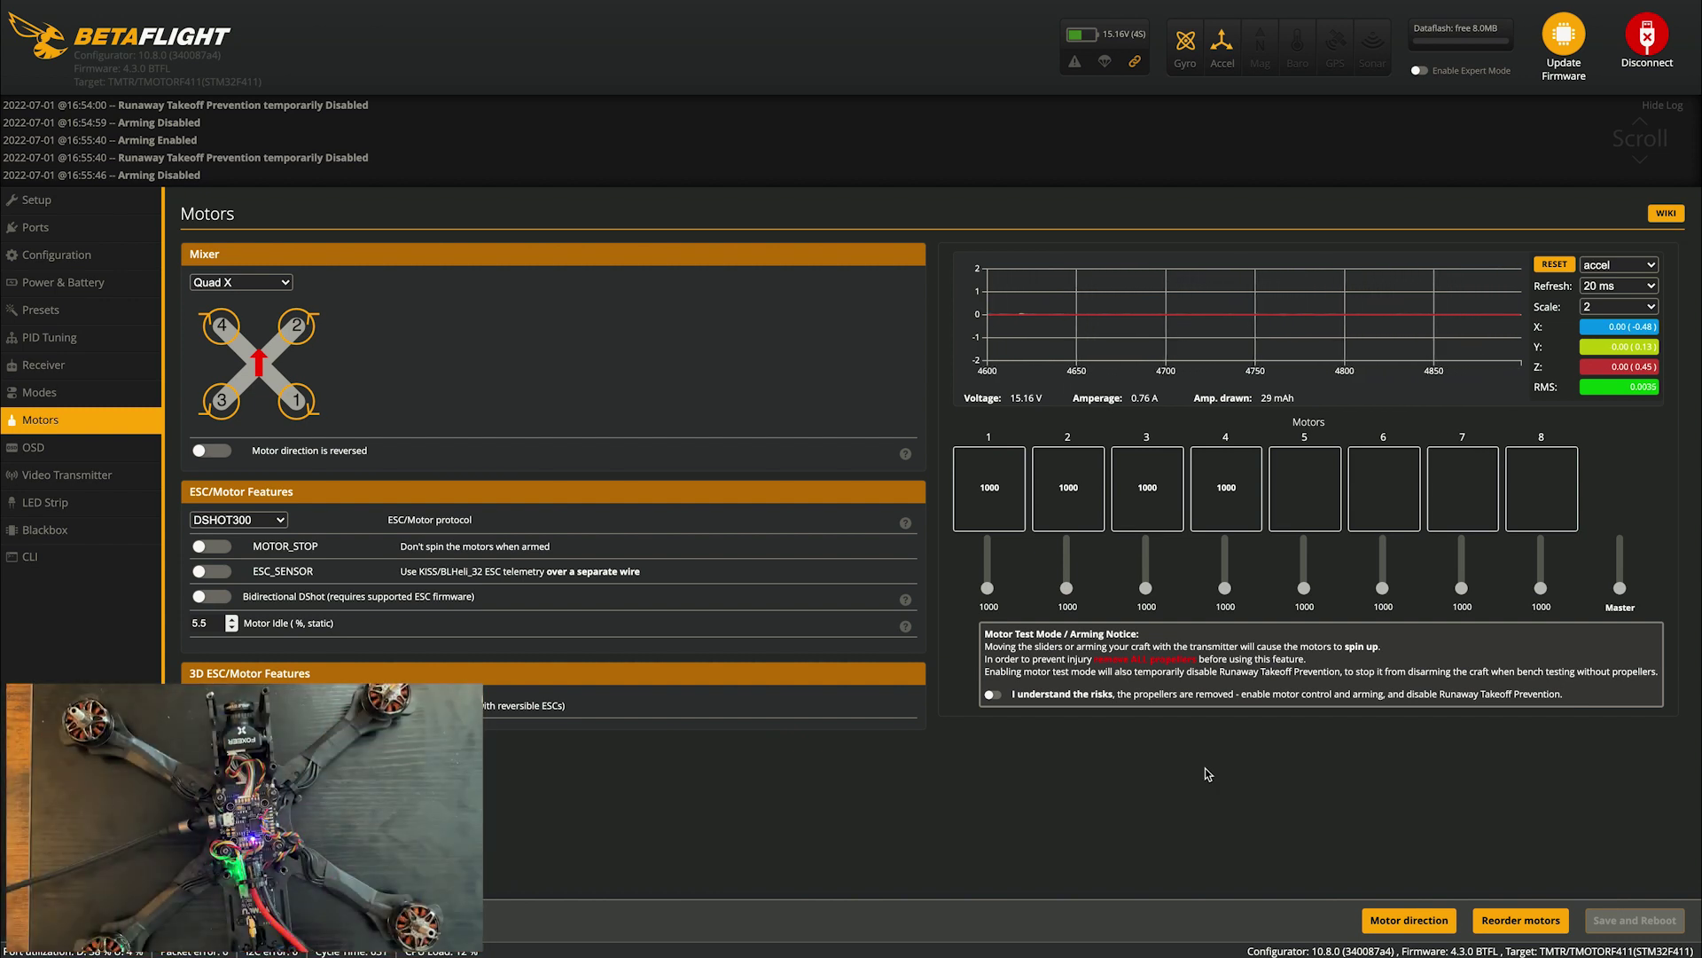
{"action": "left_click", "coordinate": [992, 698]}
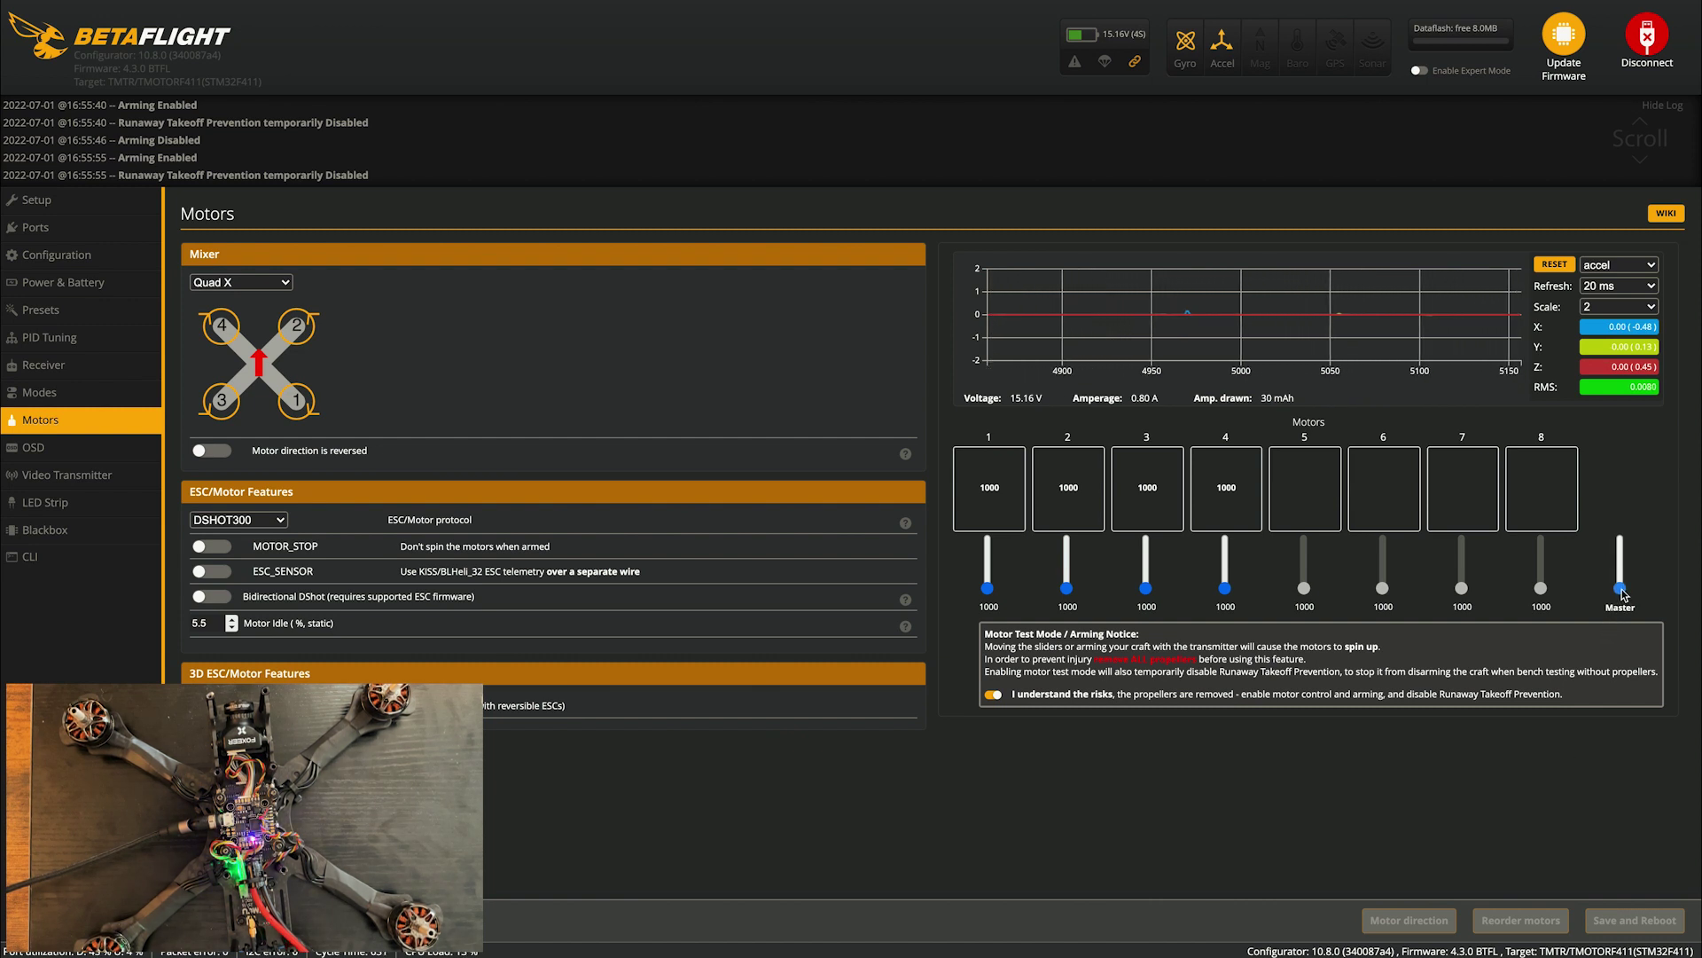
{"action": "left_click_drag", "start_coordinate": [1621, 588], "coordinate": [1622, 588]}
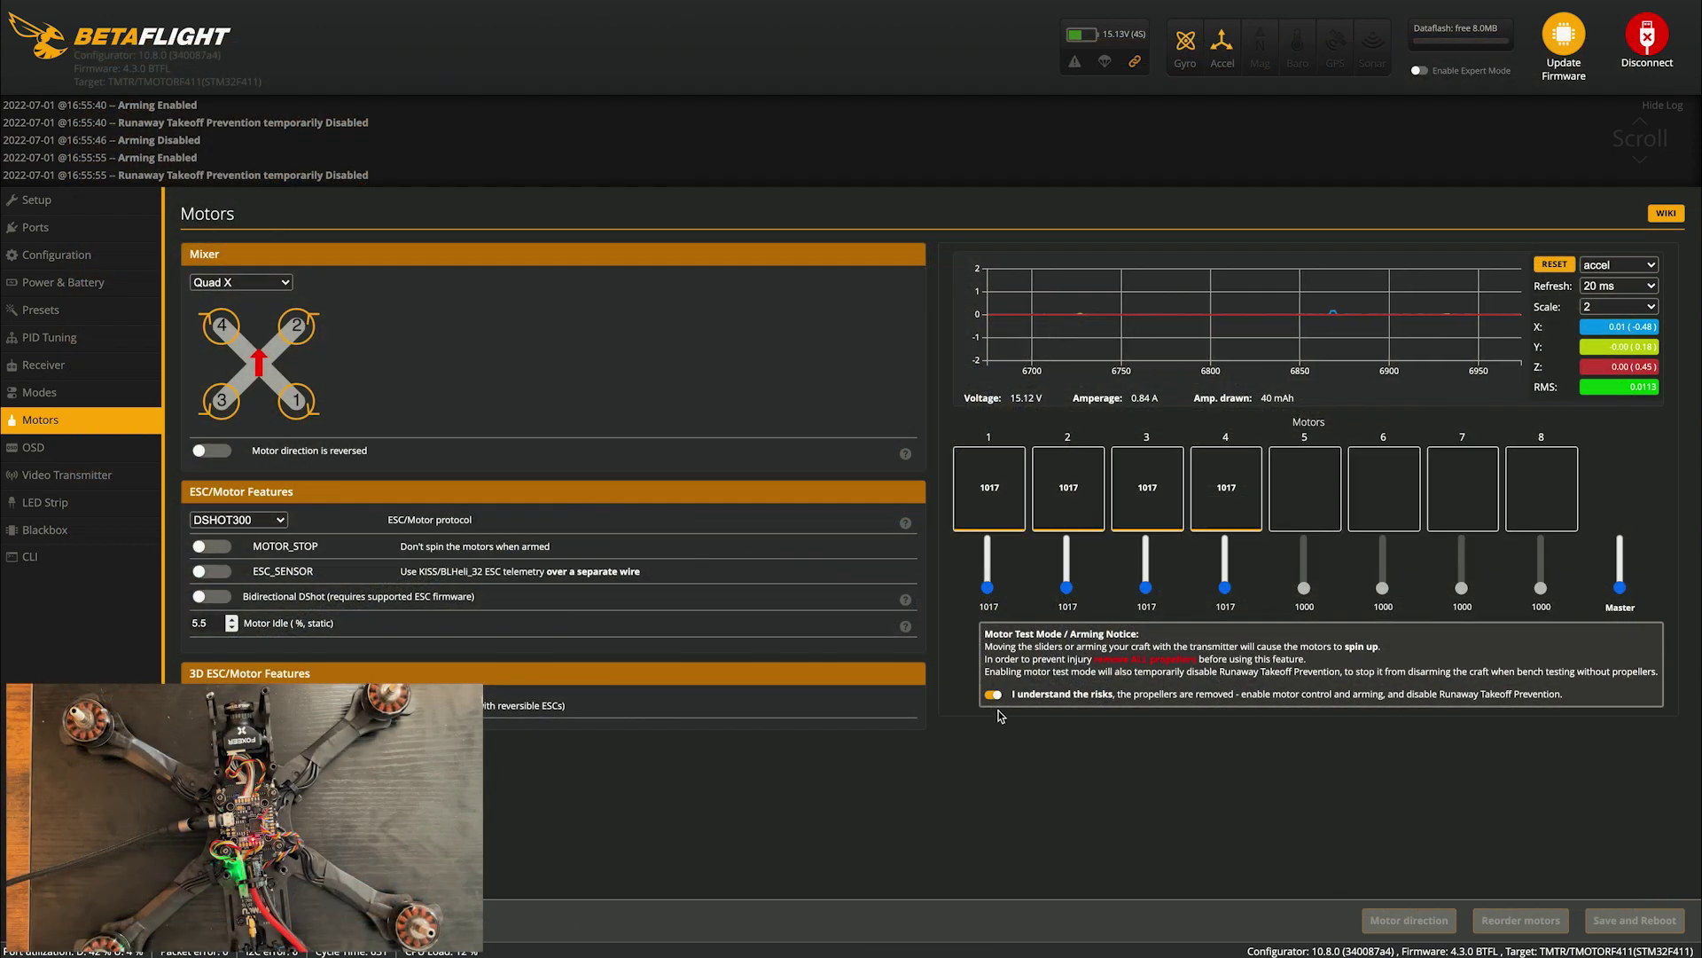
{"action": "left_click", "coordinate": [993, 695]}
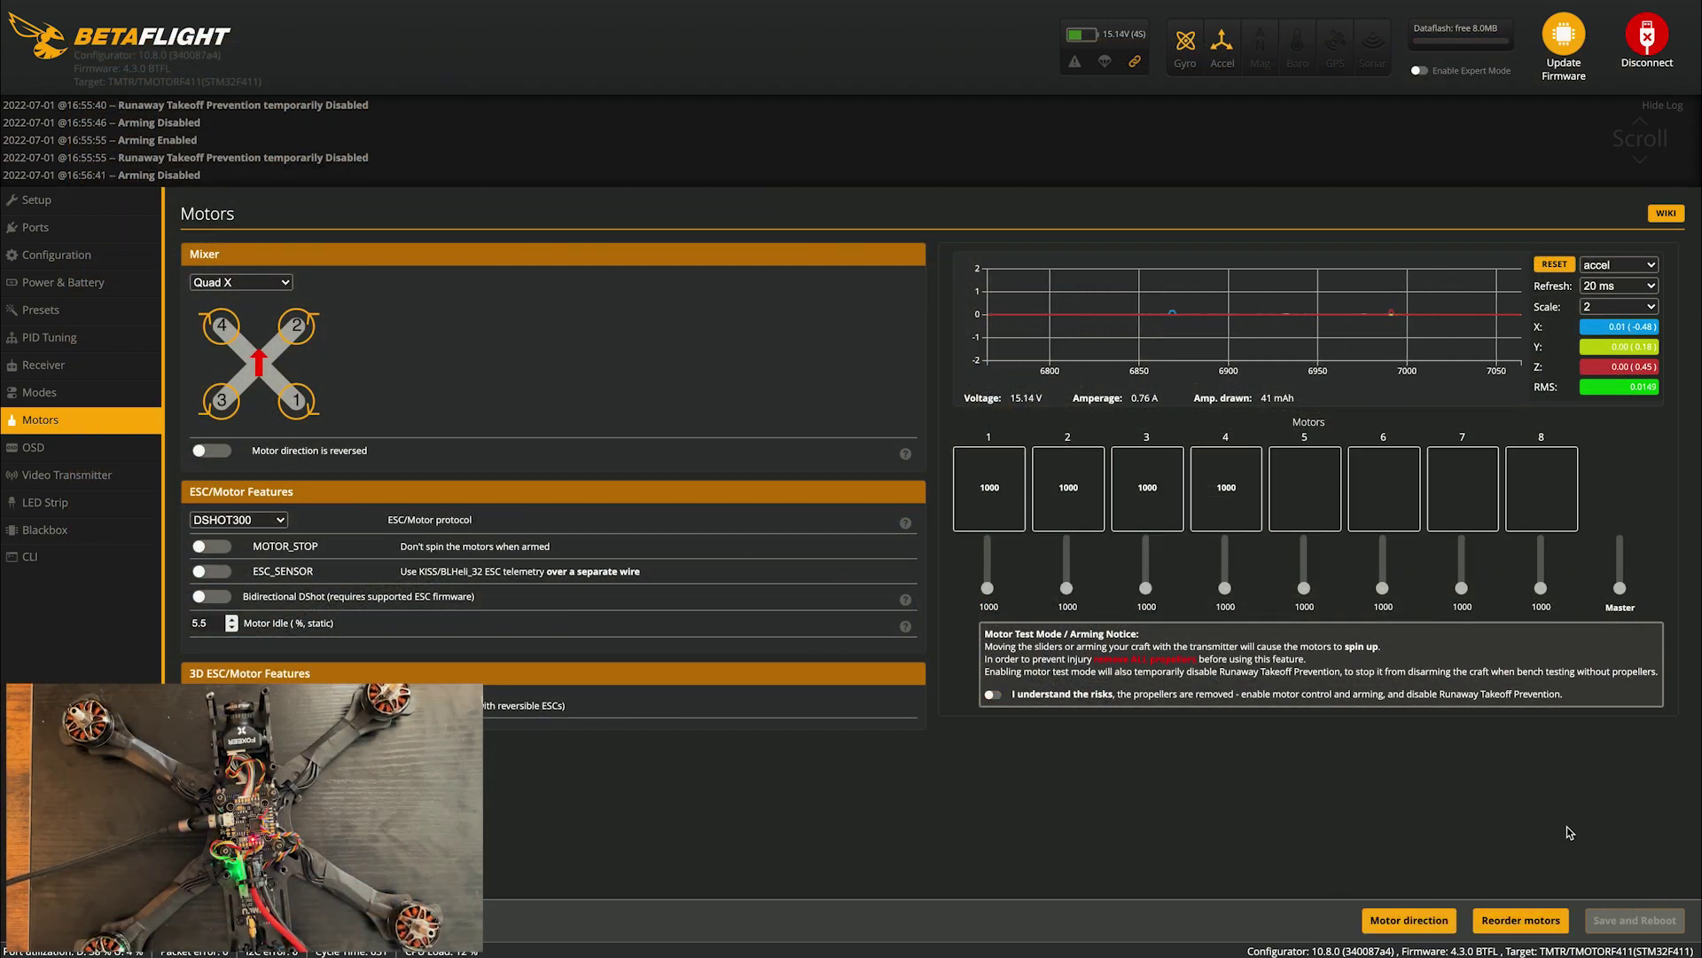
Reverse the spin direction of motor 4 using the individual motor direction setup, acknowledging the propeller safety notice
{"action": "left_click", "coordinate": [1410, 918]}
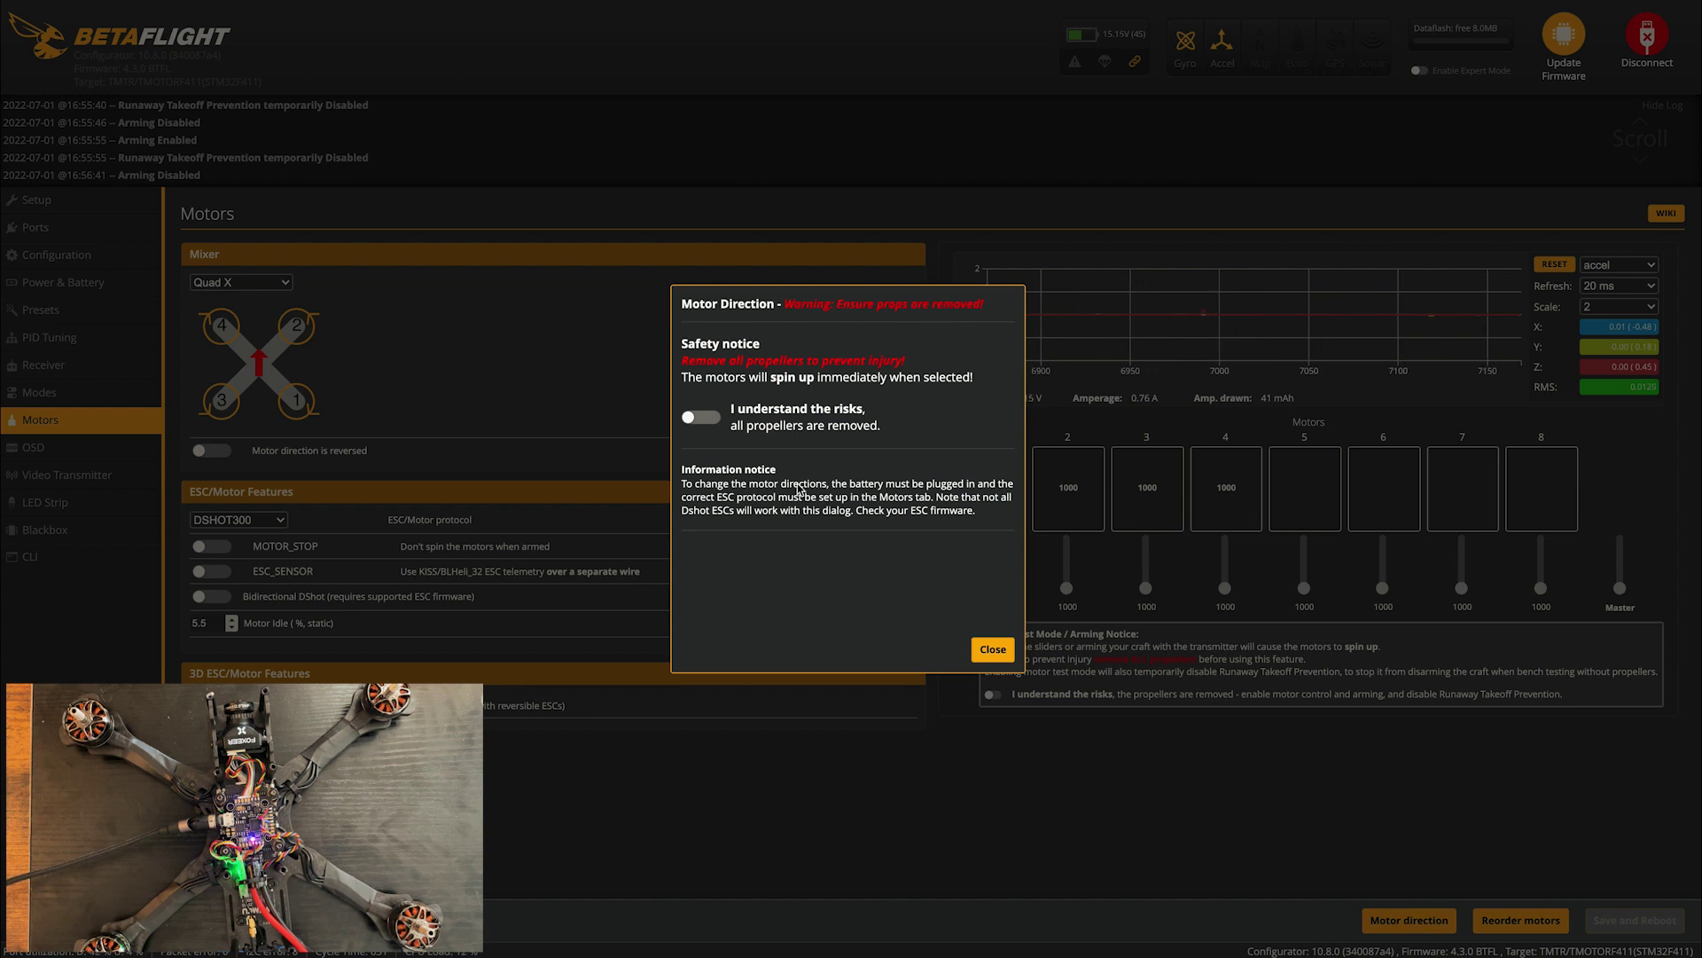
{"action": "left_click", "coordinate": [696, 417]}
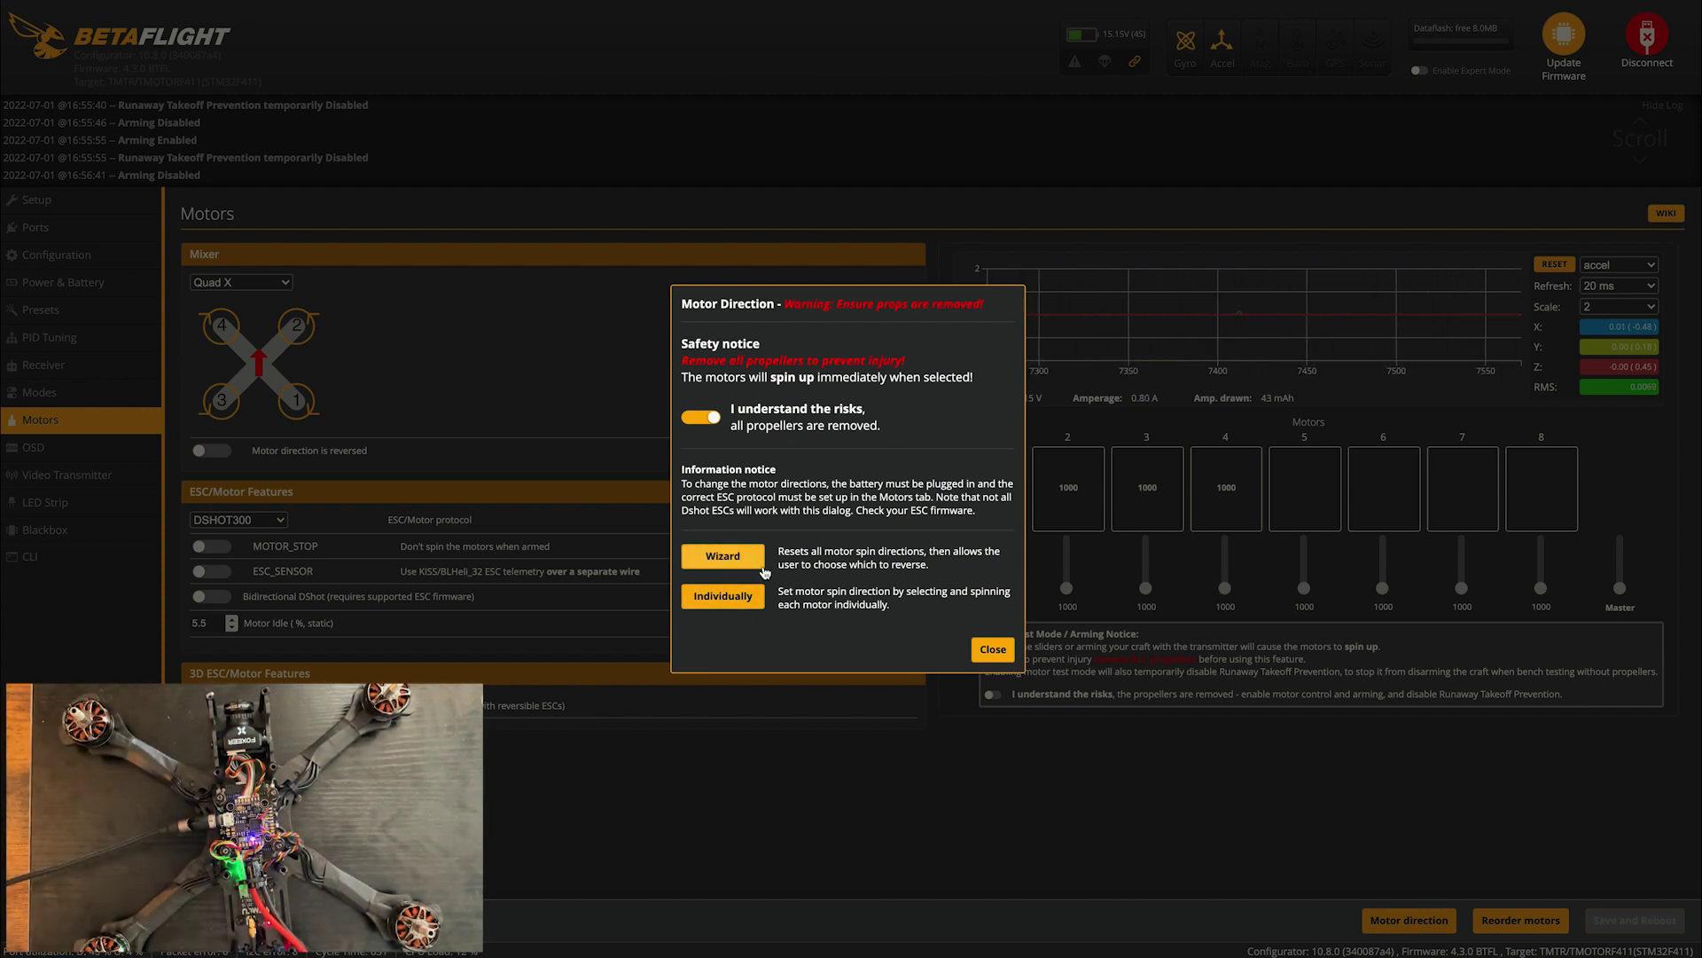
{"action": "left_click", "coordinate": [727, 597]}
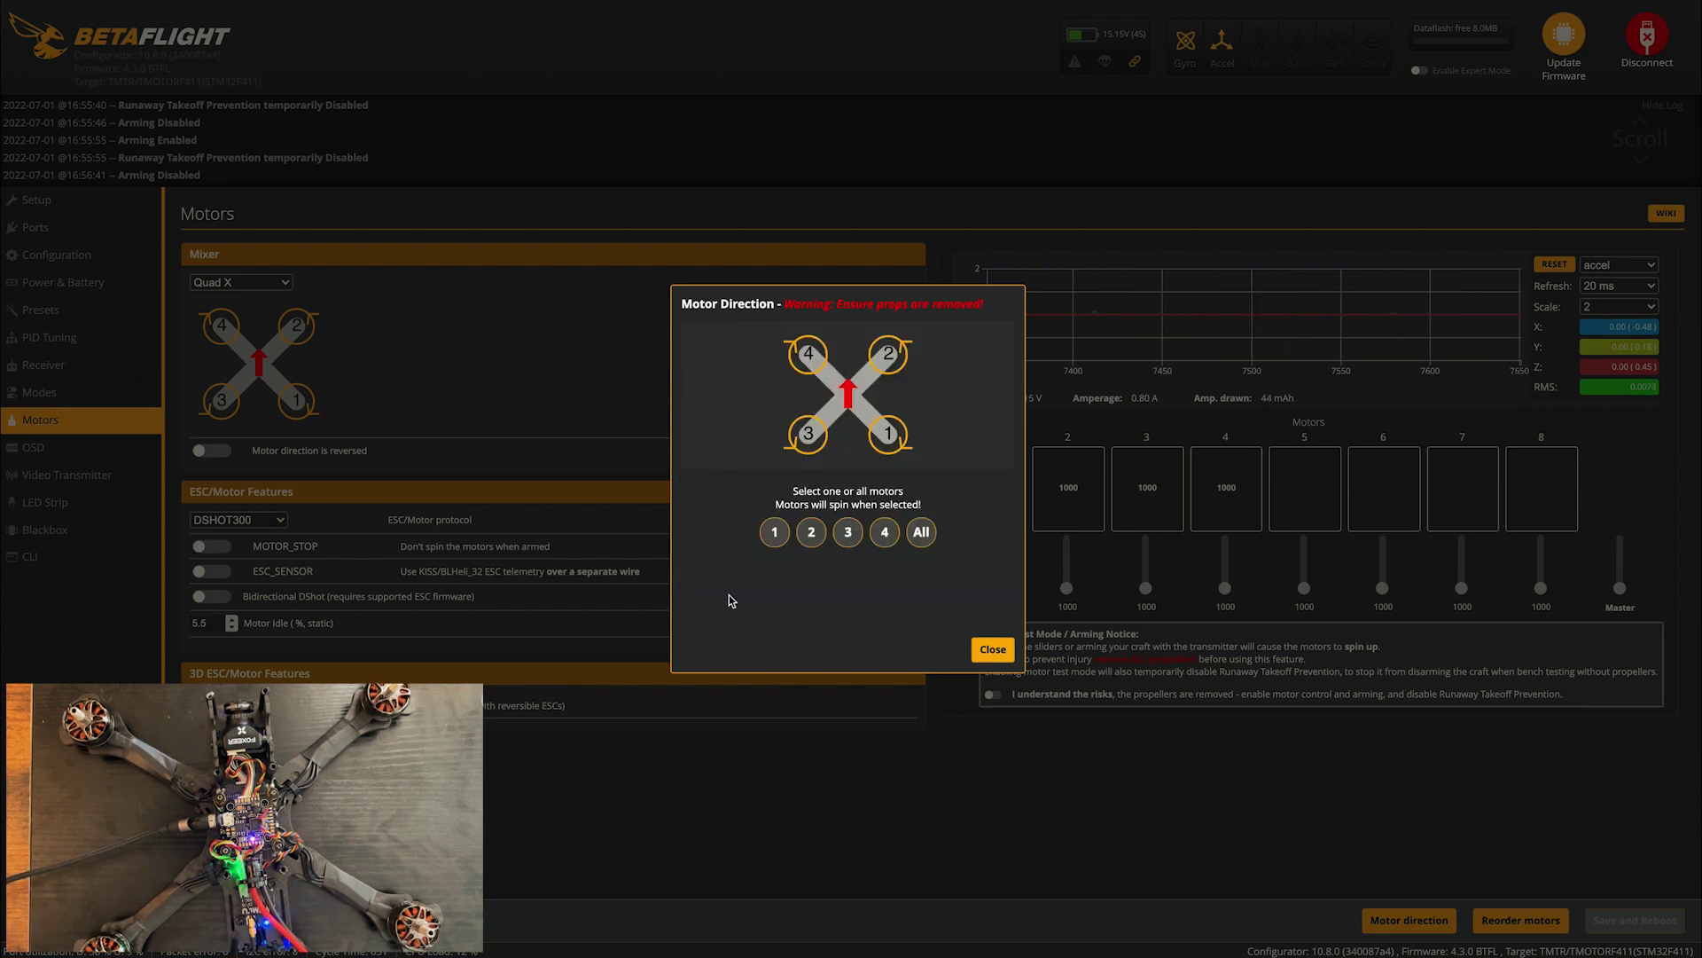
{"action": "left_click", "coordinate": [880, 533]}
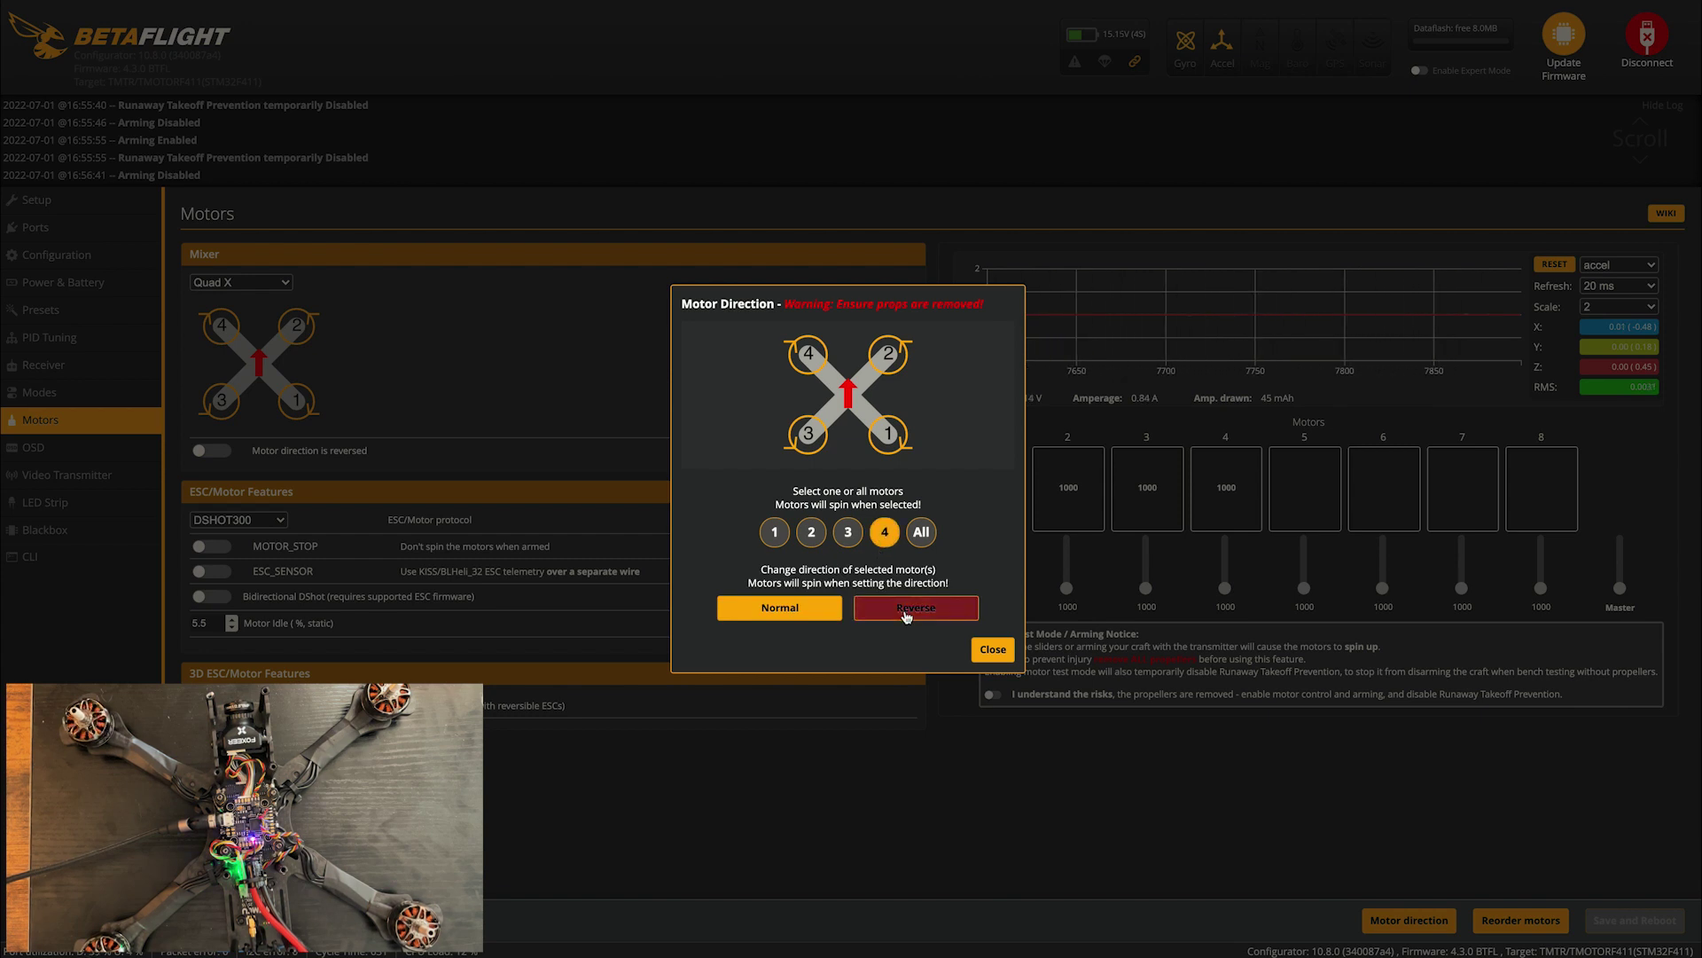
{"action": "left_click", "coordinate": [981, 643]}
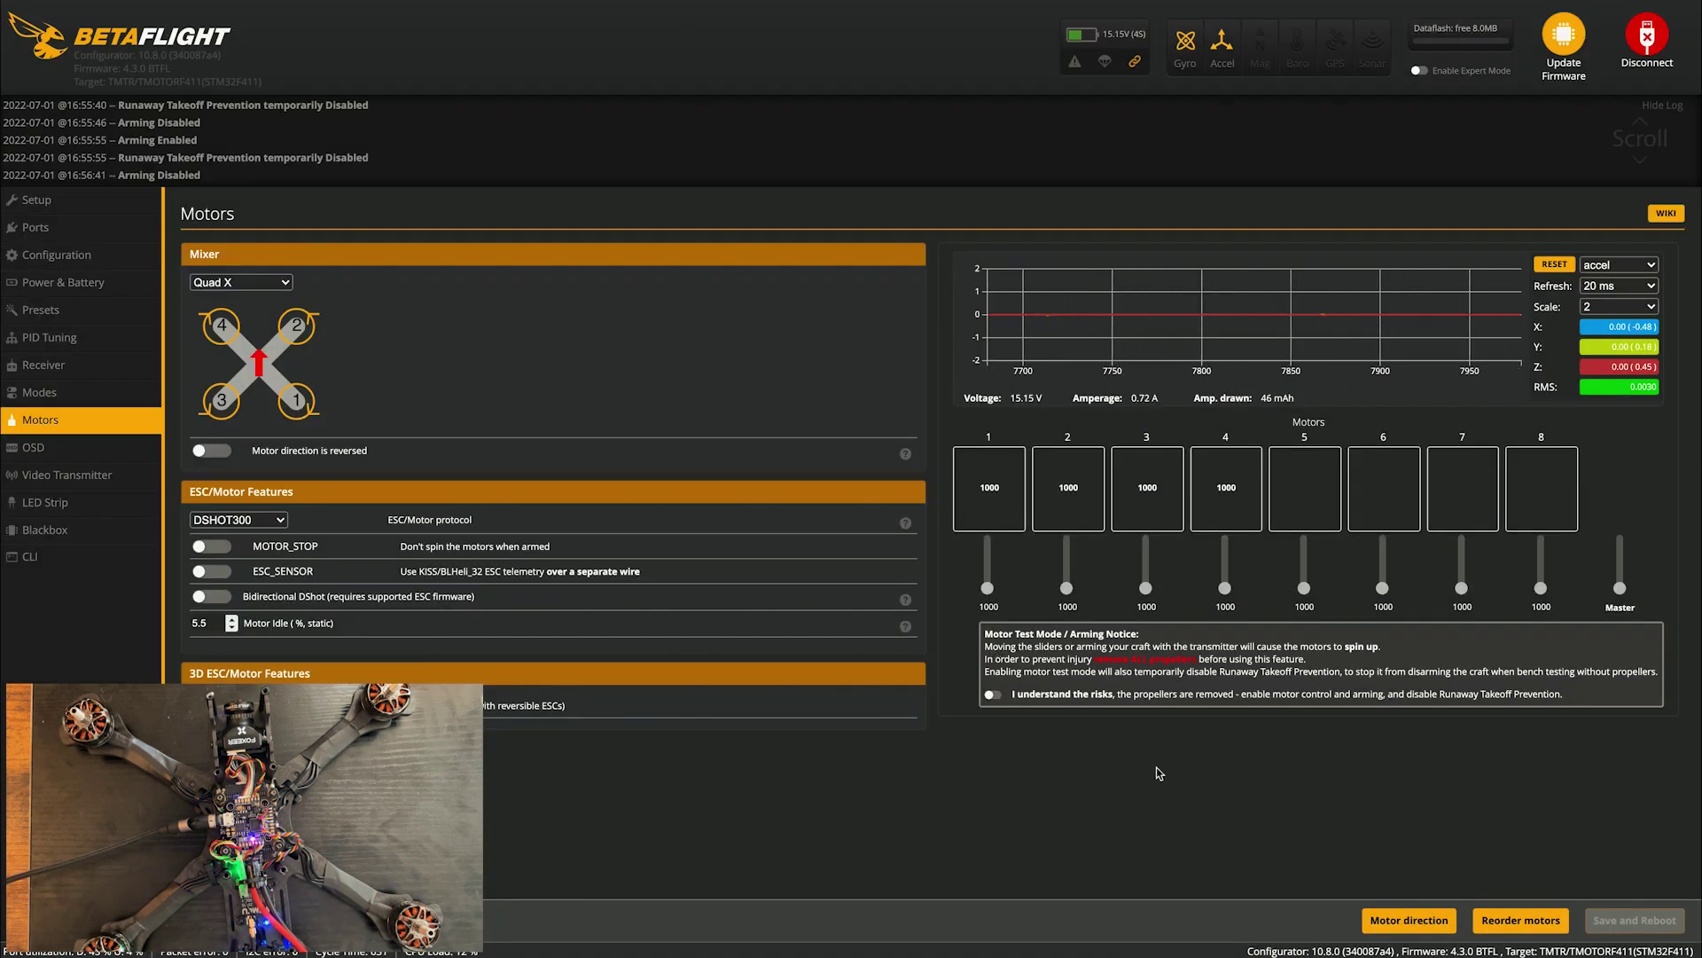
Test the spin direction of motor 4 alone at 1027 in motor test mode, then turn the test mode off
{"action": "left_click", "coordinate": [993, 694]}
{"action": "left_click", "coordinate": [1225, 589]}
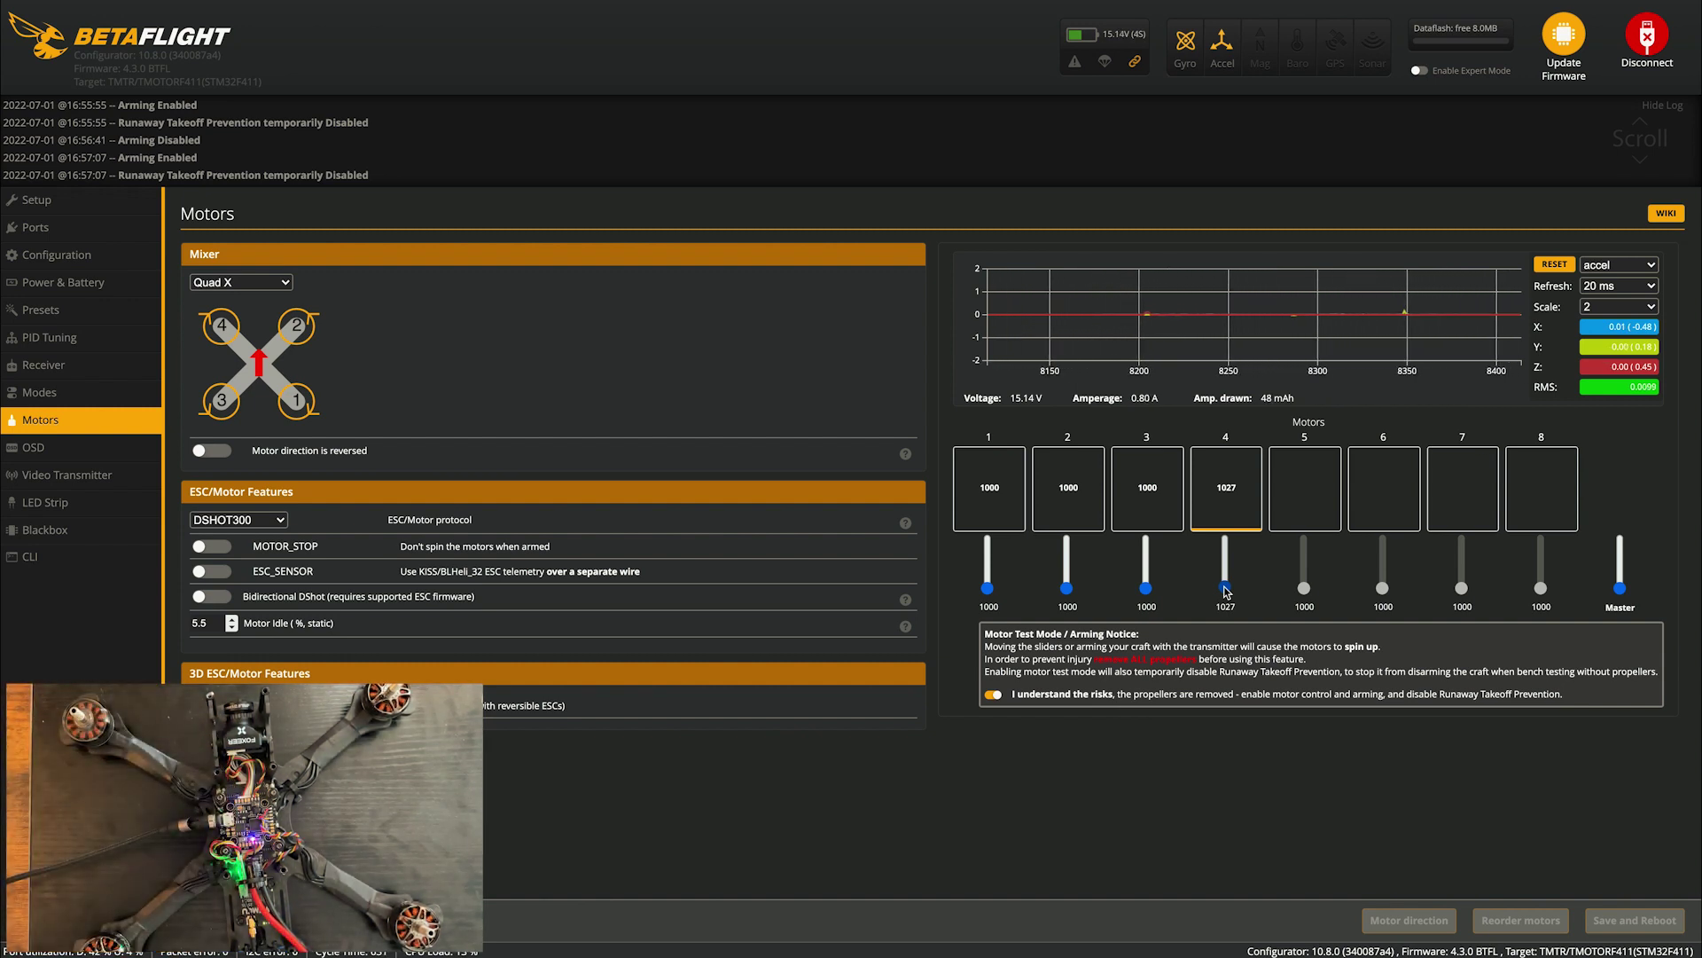
{"action": "left_click", "coordinate": [994, 695]}
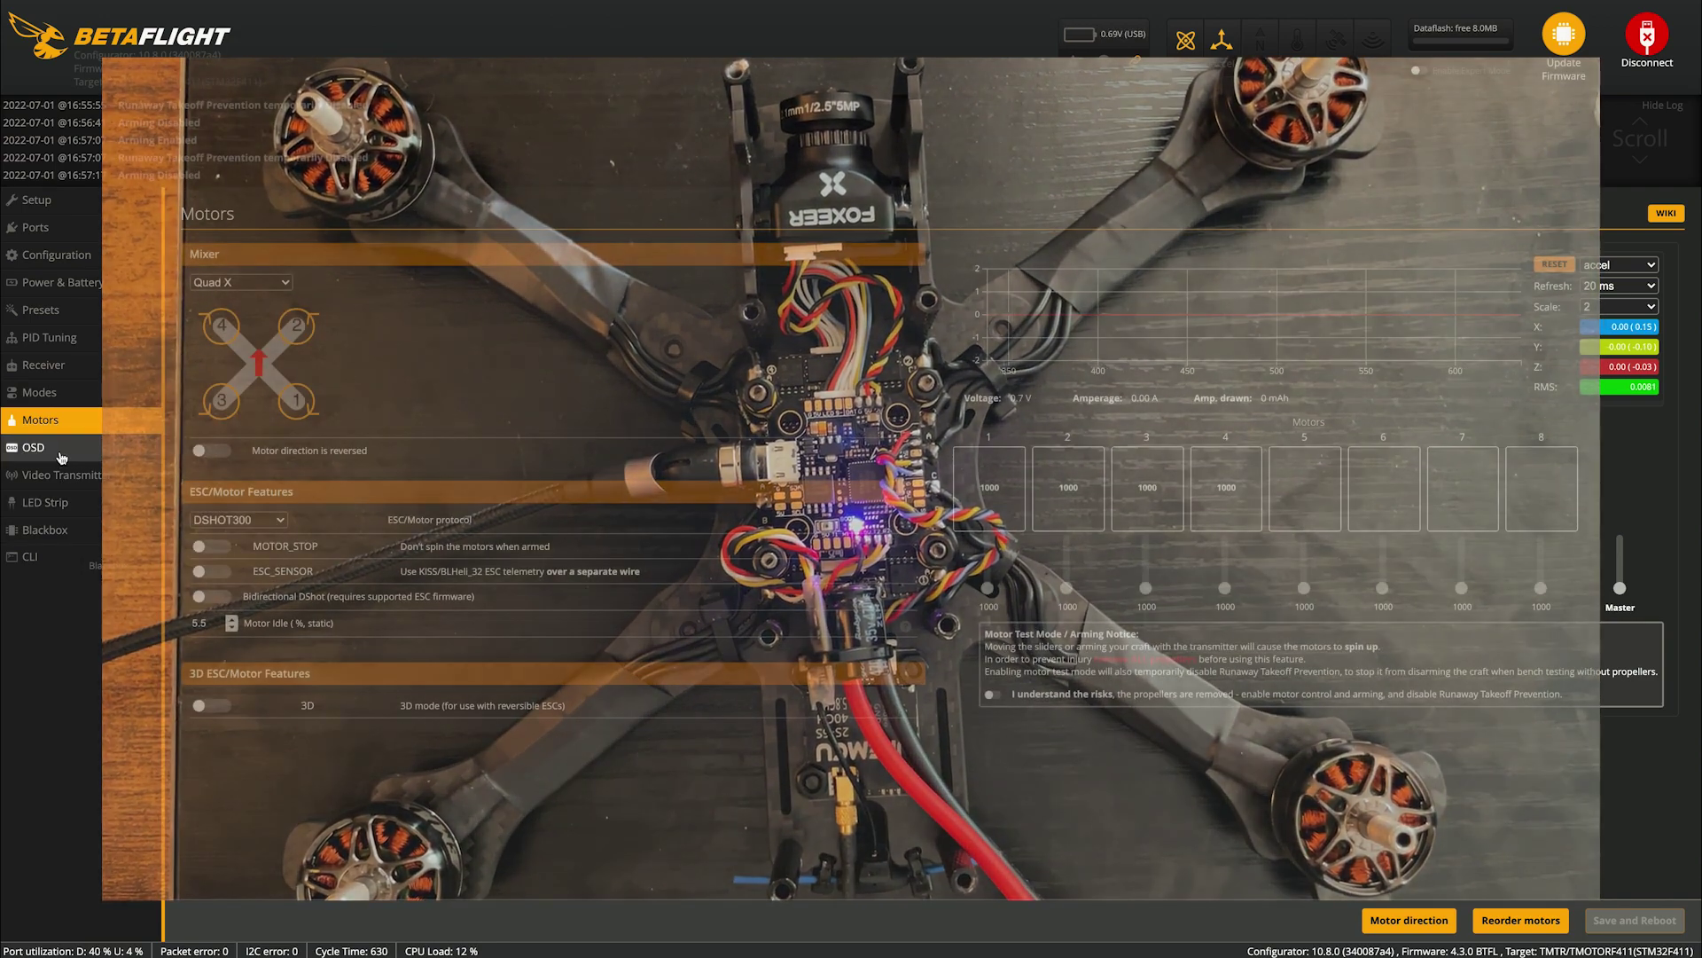
Move the OSD low-voltage warning to the preview's top centre and enable artificial horizon, sidebars, average cell voltage, battery voltage, link quality and RSSI dBm
{"action": "left_click", "coordinate": [60, 454]}
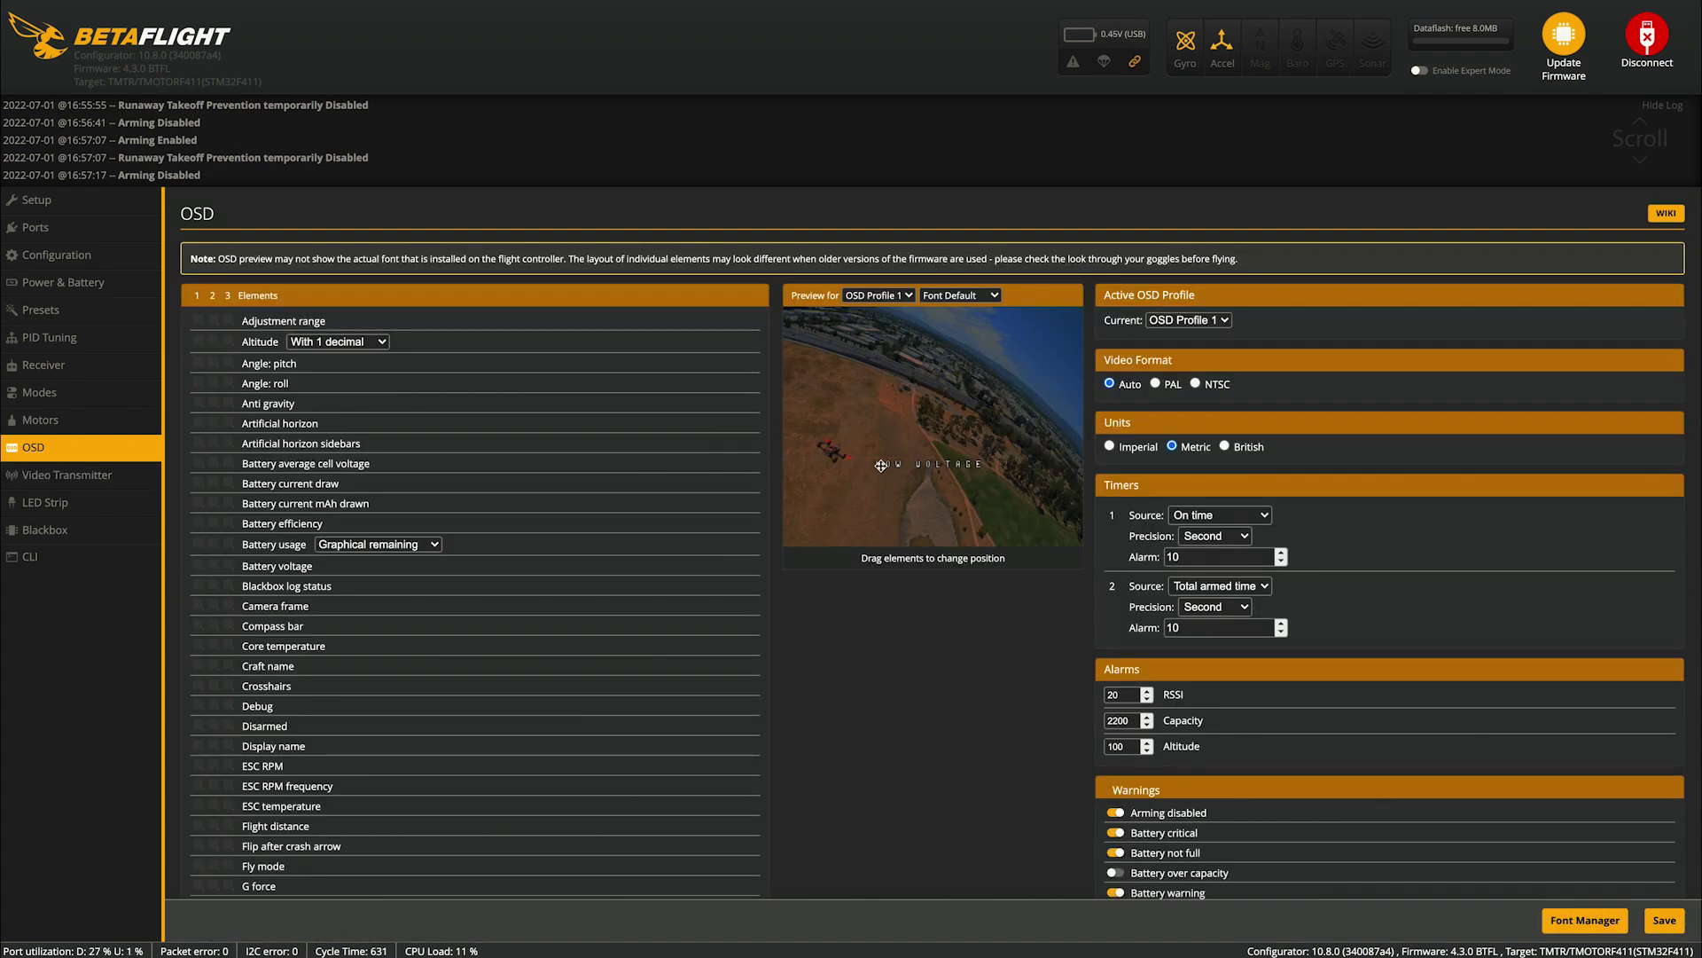
{"action": "left_click_drag", "start_coordinate": [881, 466], "coordinate": [880, 544]}
{"action": "left_click_drag", "start_coordinate": [887, 531], "coordinate": [871, 391]}
{"action": "left_click_drag", "start_coordinate": [869, 317], "coordinate": [869, 312]}
{"action": "left_click_drag", "start_coordinate": [878, 318], "coordinate": [887, 316]}
{"action": "scroll", "coordinate": [401, 444], "scroll_direction": "down", "scroll_amount": 1}
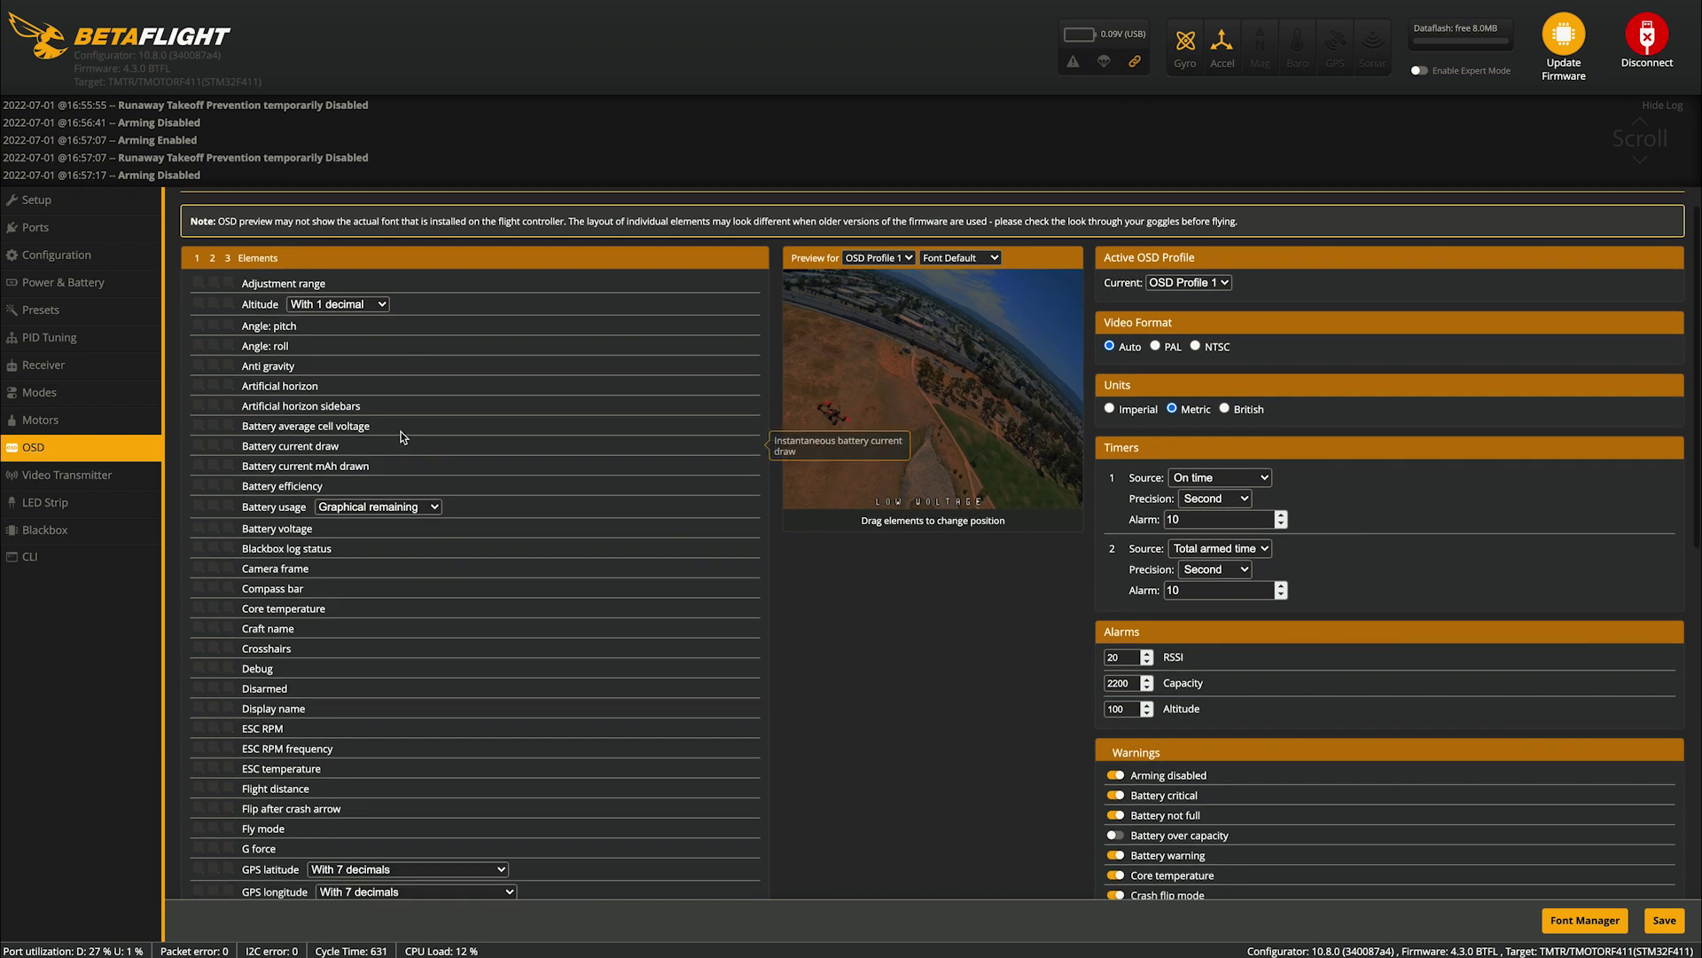
{"action": "scroll", "coordinate": [426, 448], "scroll_direction": "down", "scroll_amount": 1}
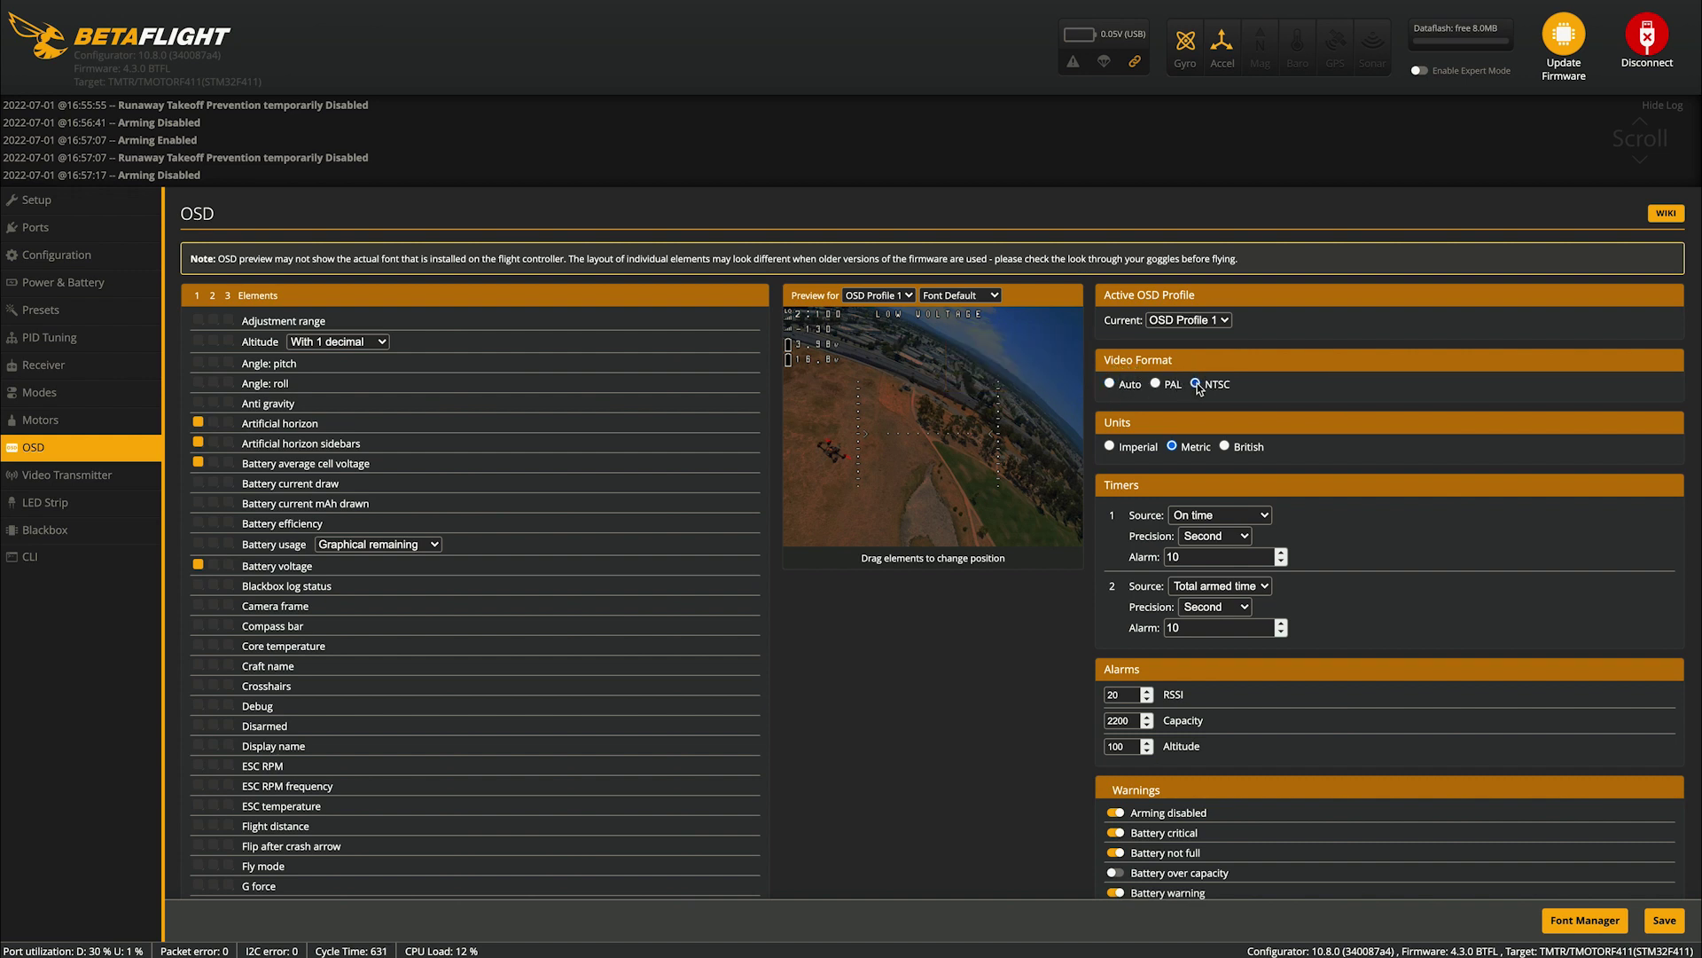
Set the OSD video format to NTSC and save the OSD settings
{"action": "left_click", "coordinate": [1196, 383]}
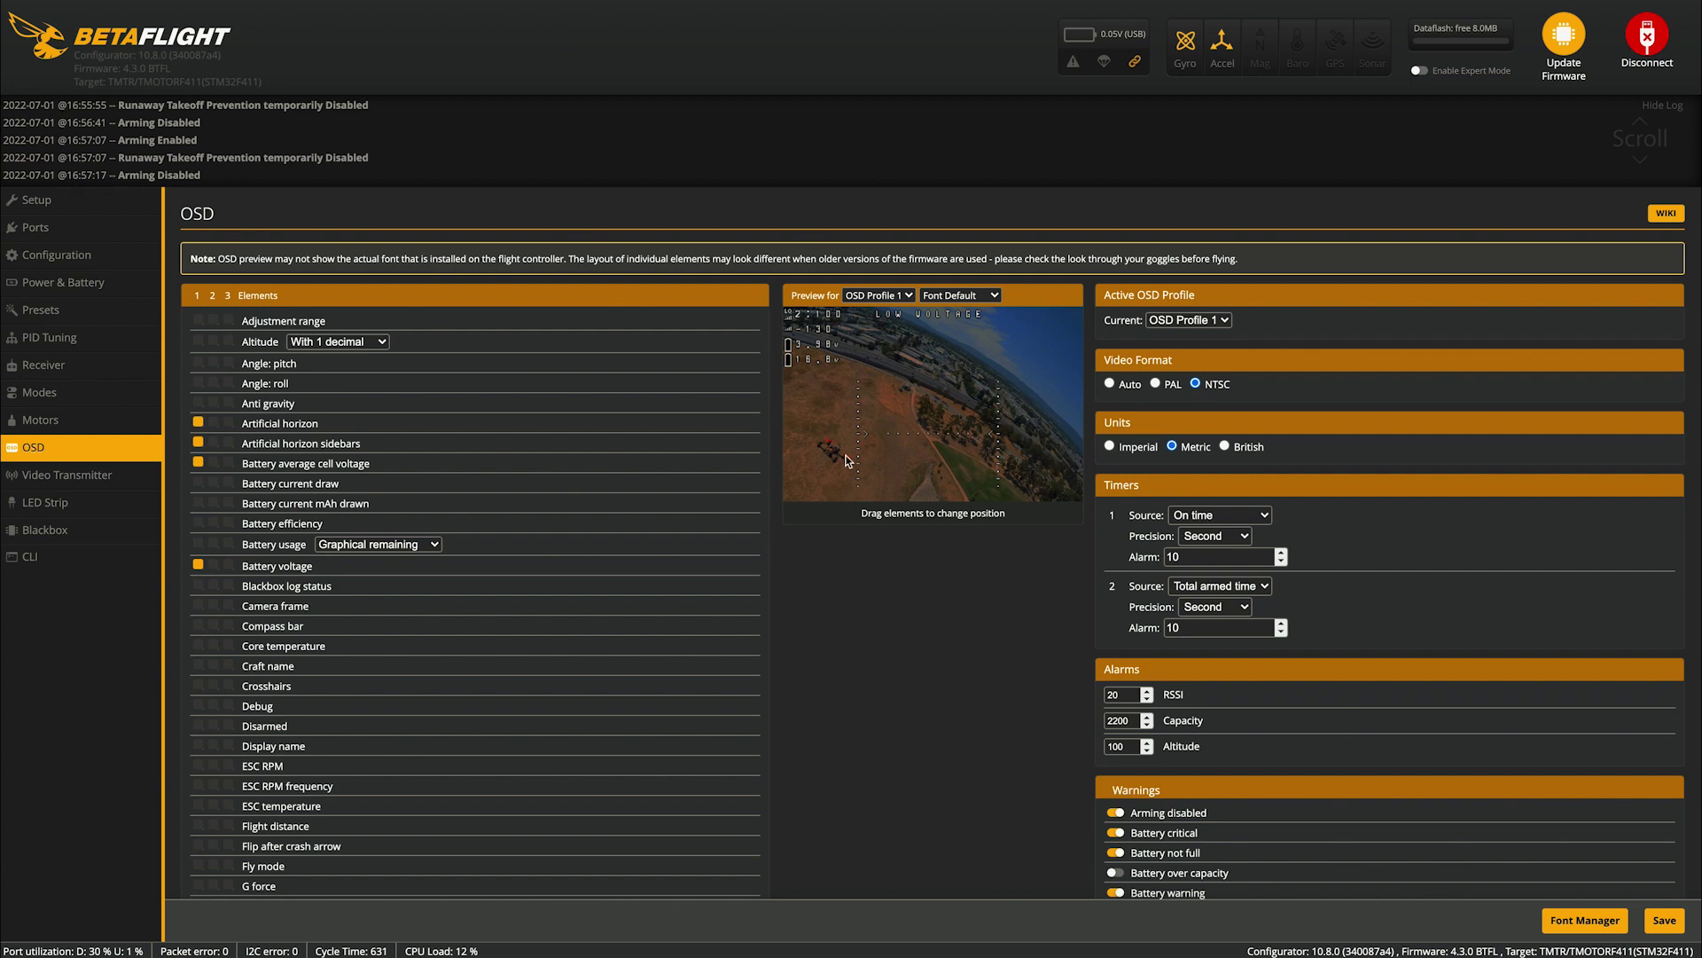
{"action": "scroll", "coordinate": [426, 630], "scroll_direction": "down", "scroll_amount": 4}
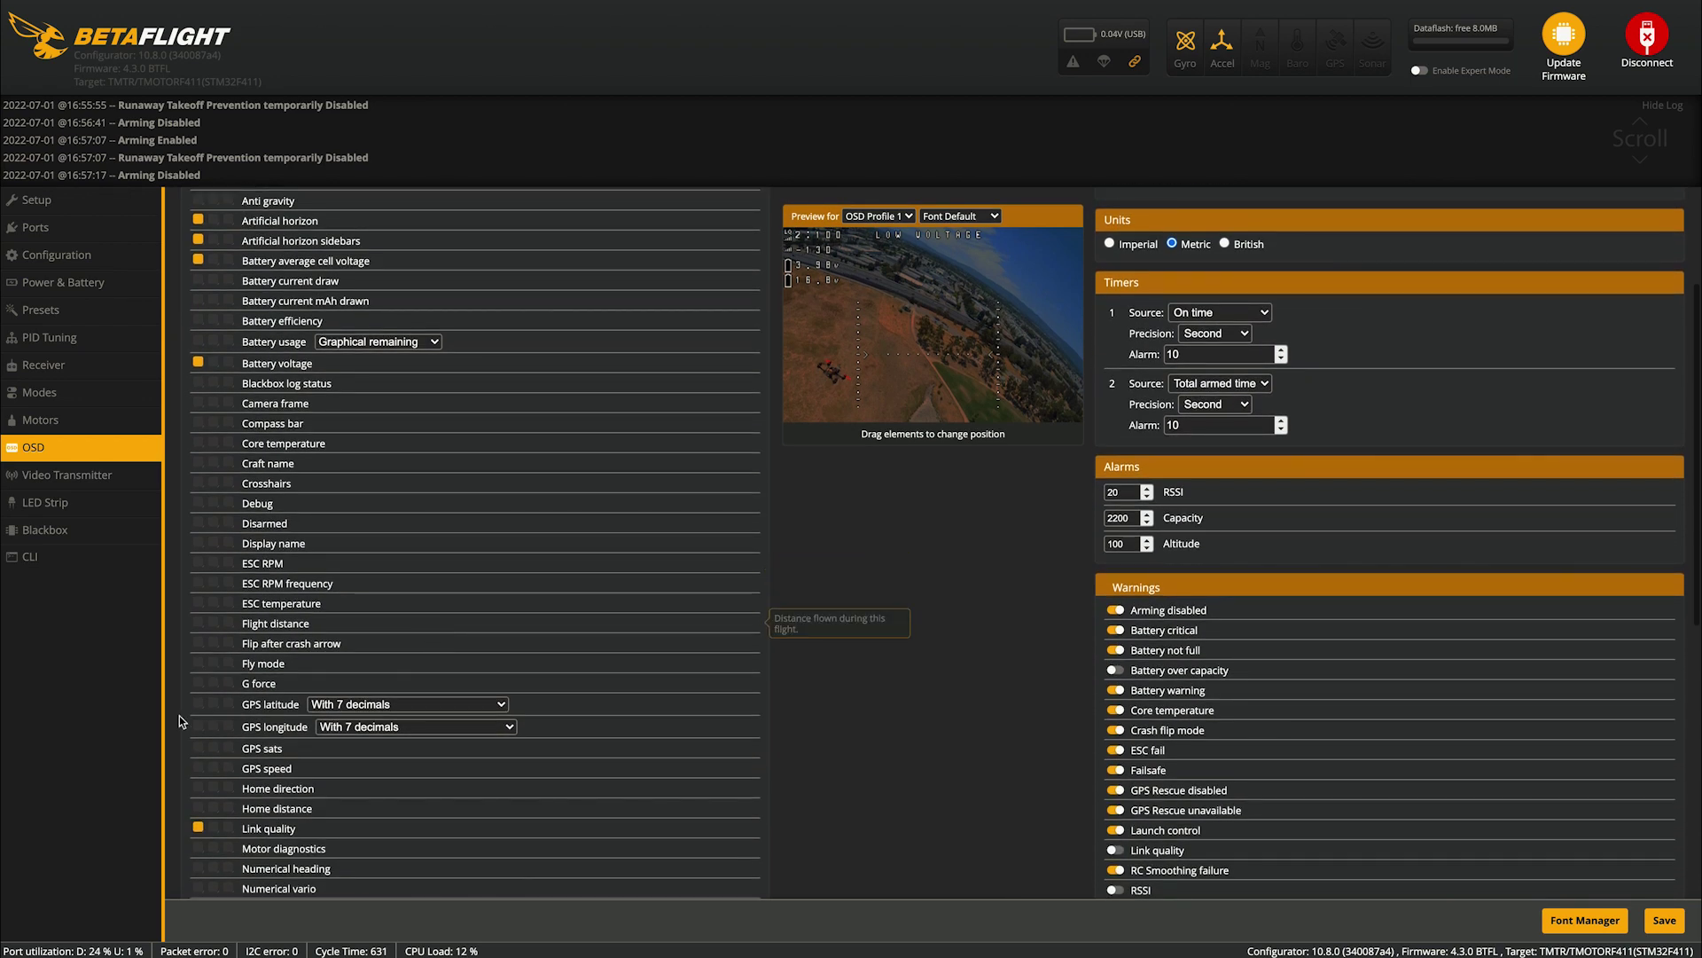
{"action": "left_click", "coordinate": [197, 748]}
{"action": "left_click", "coordinate": [198, 766]}
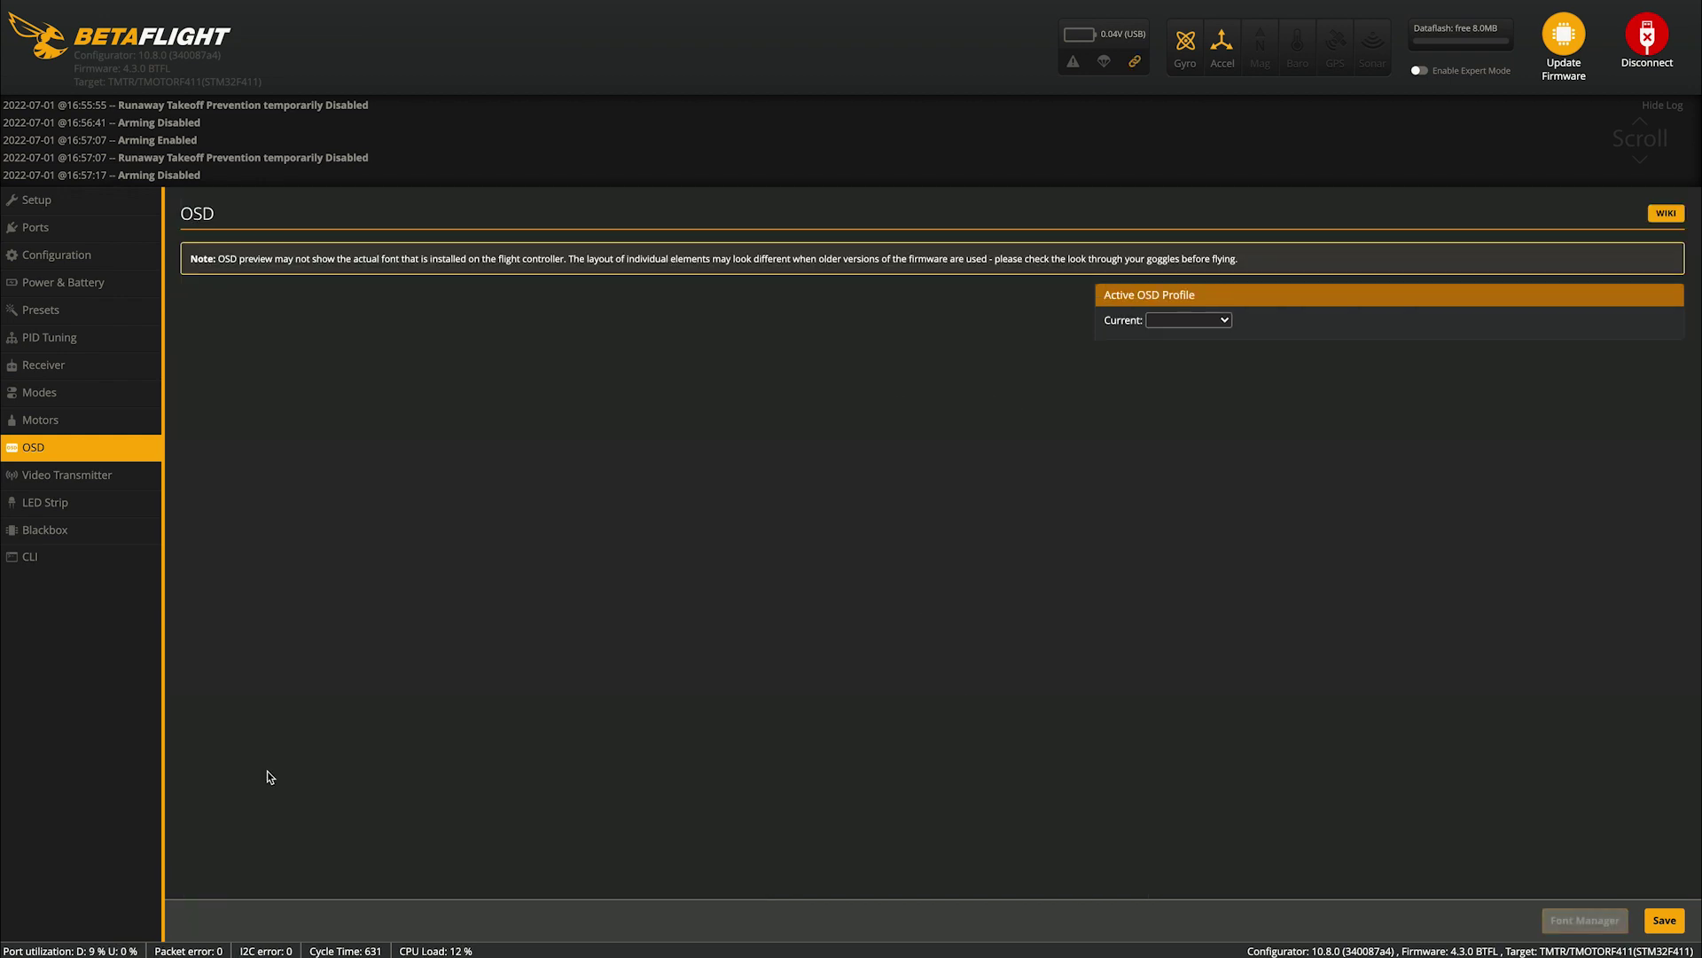
Enable the GPS speed element for OSD profile 1 and place it near the upper centre of the preview
{"action": "scroll", "coordinate": [455, 534], "scroll_direction": "down", "scroll_amount": 4}
{"action": "scroll", "coordinate": [455, 534], "scroll_direction": "up", "scroll_amount": 3}
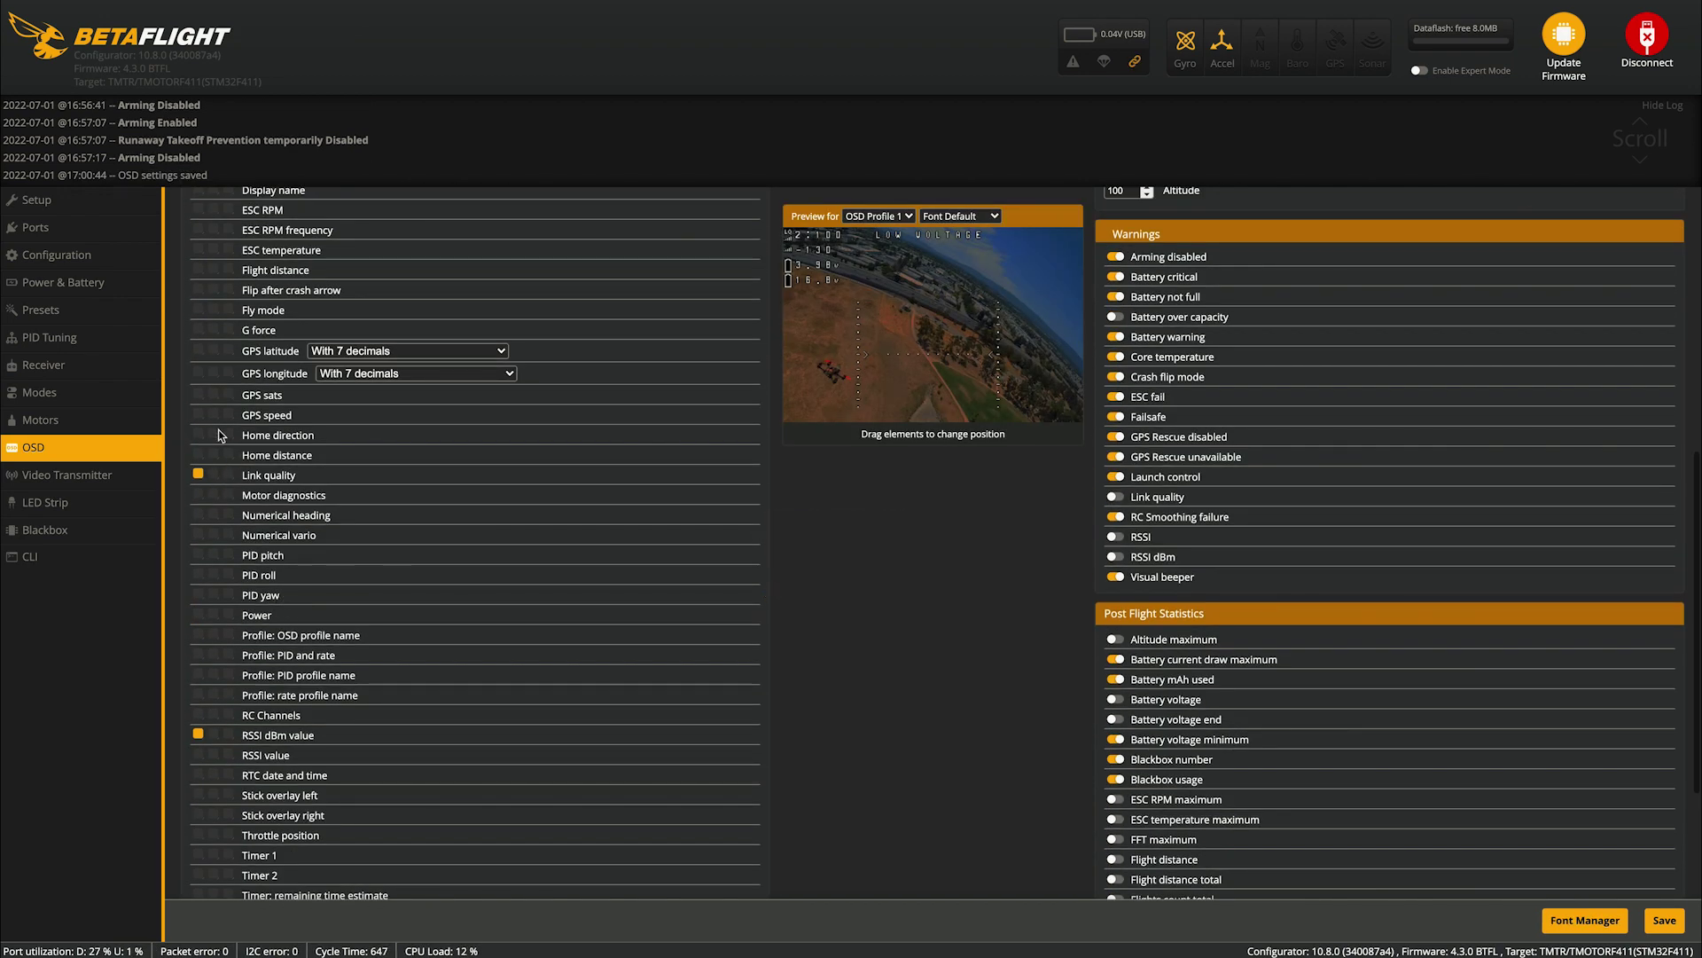
{"action": "left_click_drag", "start_coordinate": [1000, 327], "coordinate": [931, 306]}
{"action": "scroll", "coordinate": [1301, 432], "scroll_direction": "up", "scroll_amount": 6}
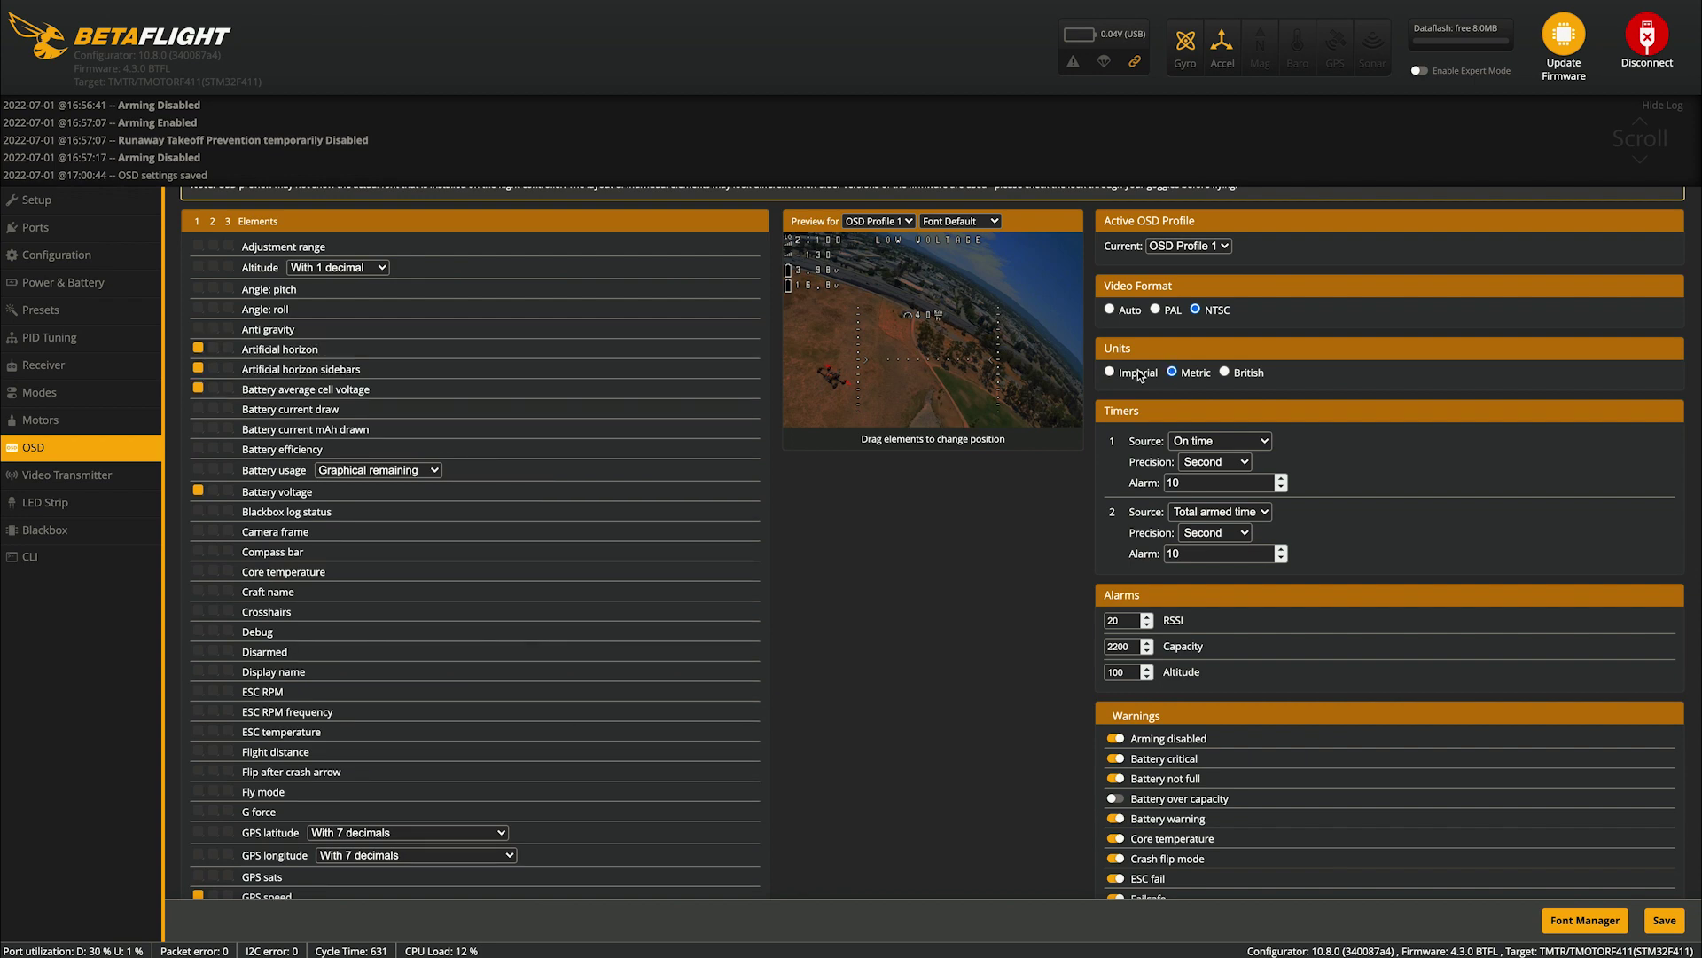
Change the OSD units to Imperial and save the OSD settings
{"action": "left_click", "coordinate": [1110, 372]}
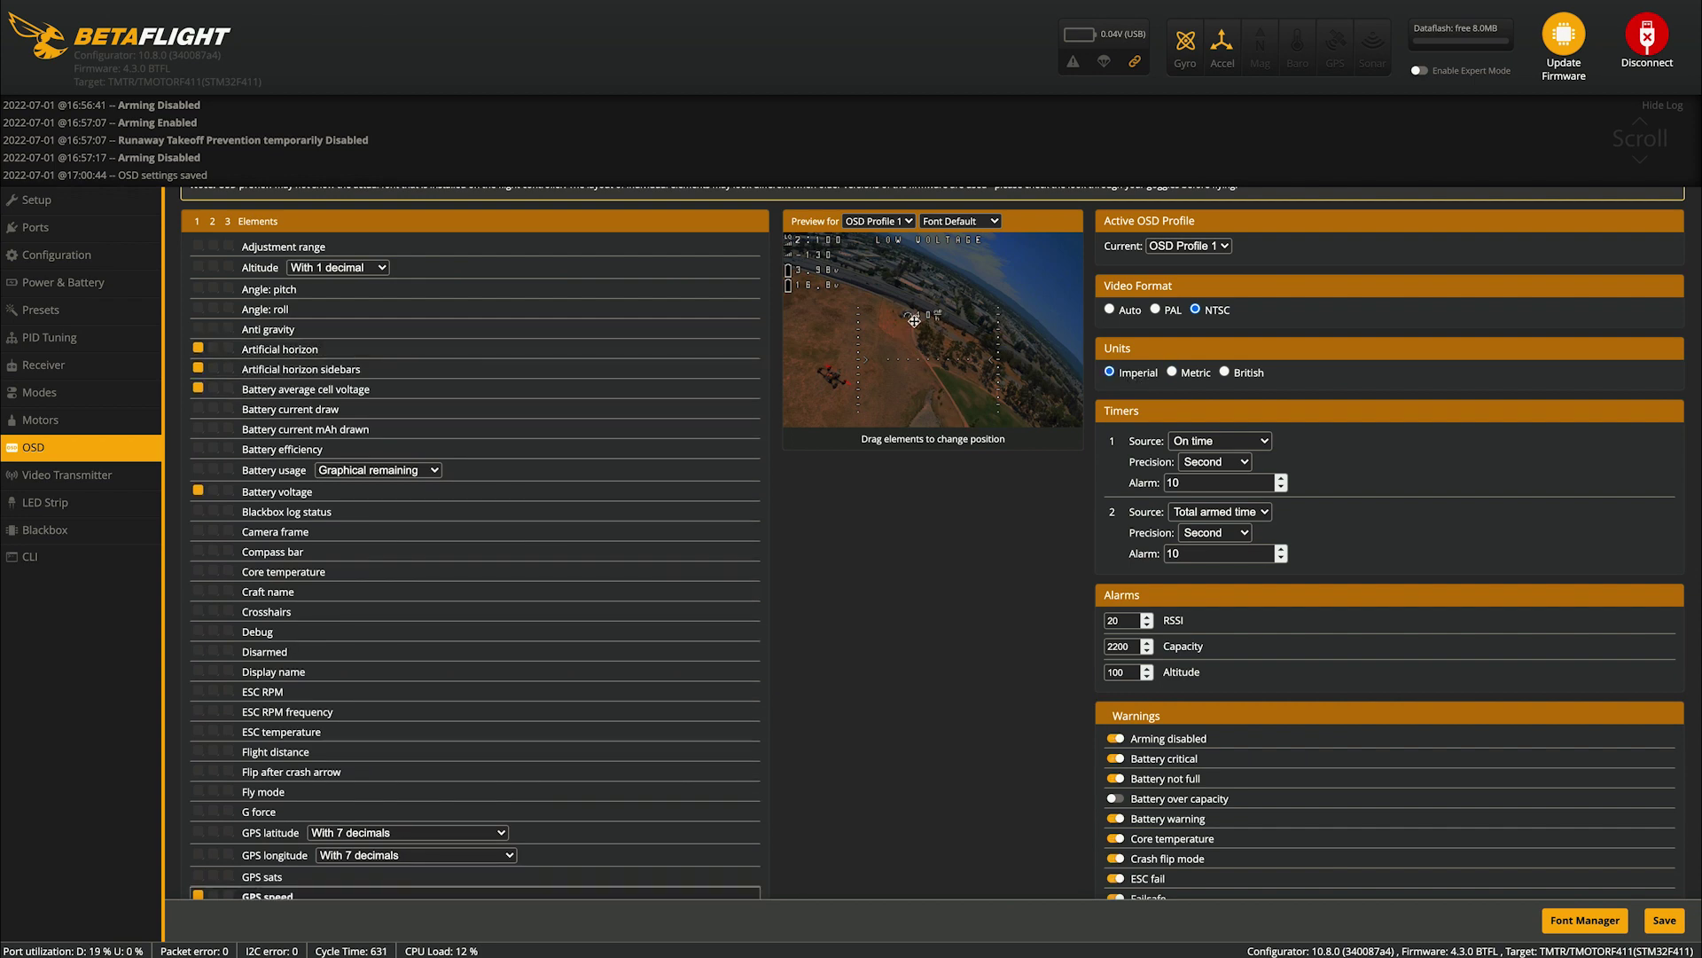
{"action": "scroll", "coordinate": [407, 539], "scroll_direction": "down", "scroll_amount": 5}
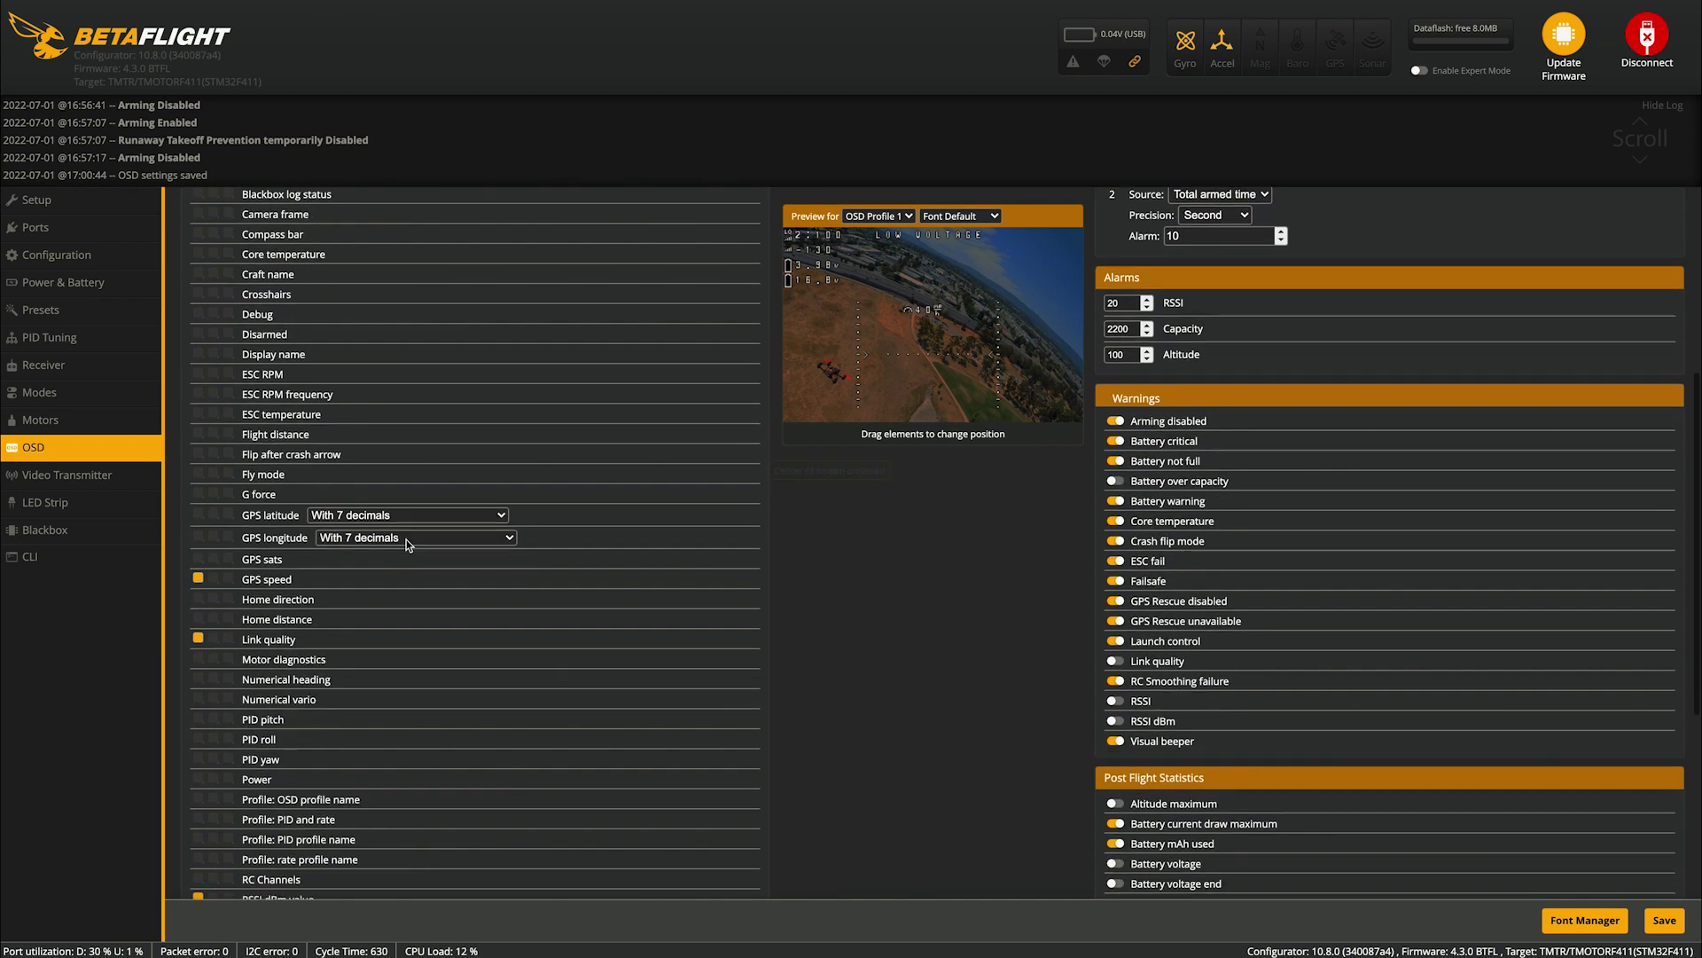
{"action": "scroll", "coordinate": [599, 550], "scroll_direction": "up", "scroll_amount": 6}
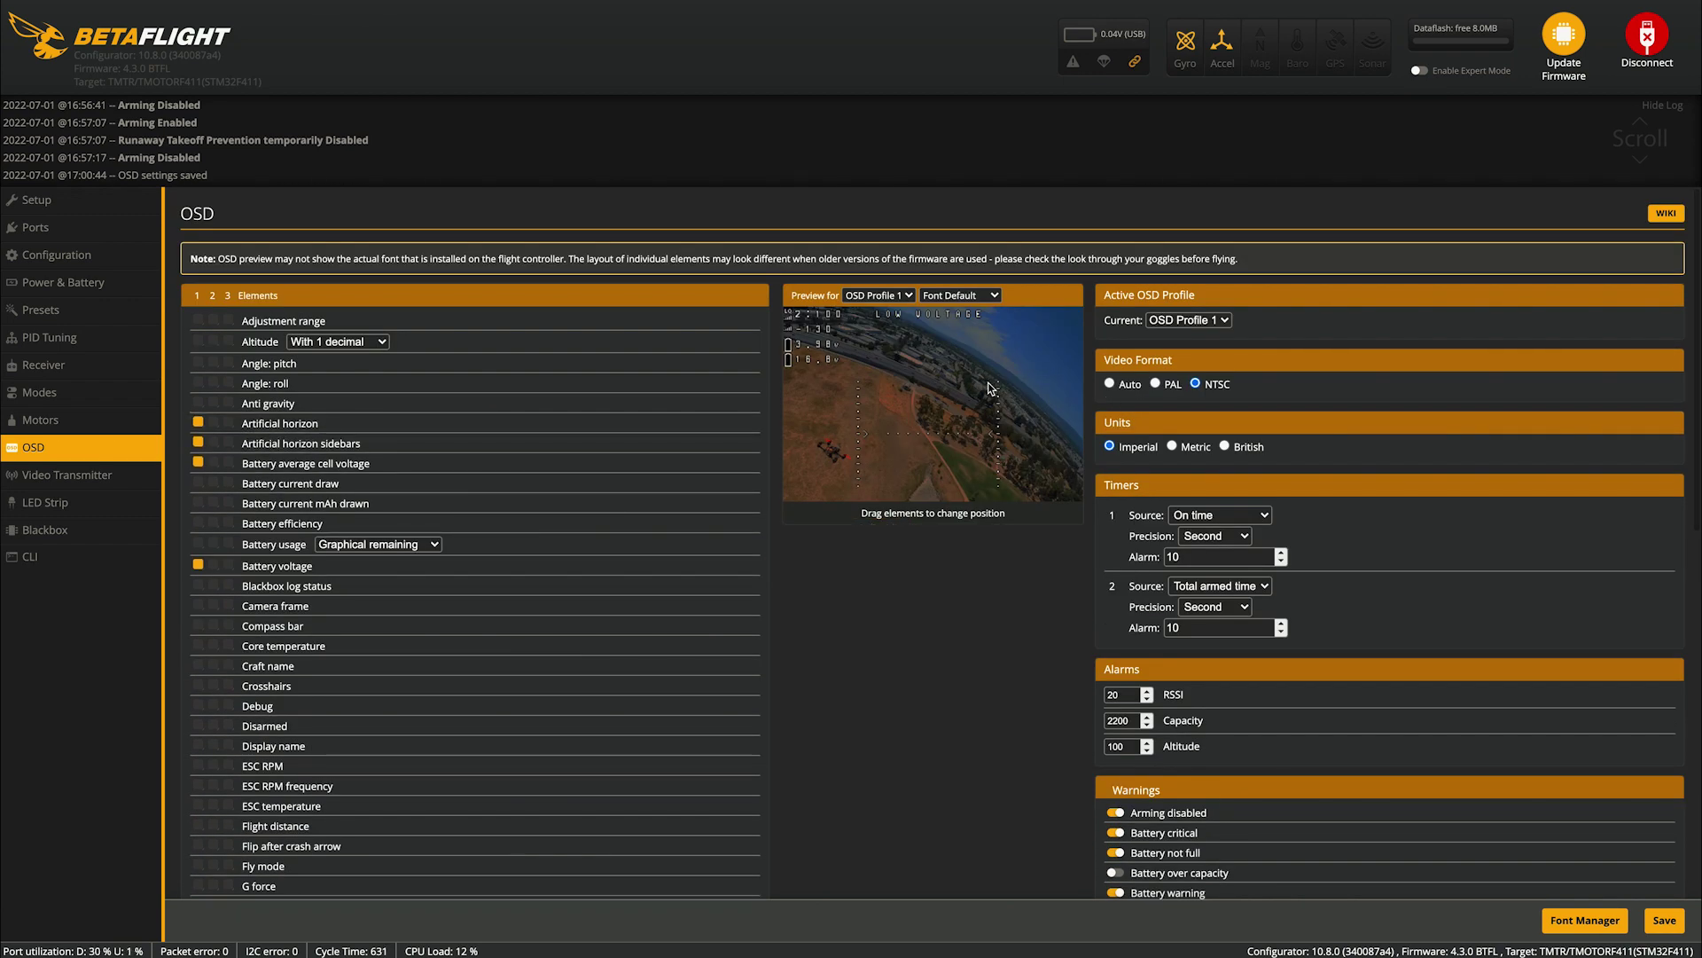
{"action": "left_click", "coordinate": [1664, 920]}
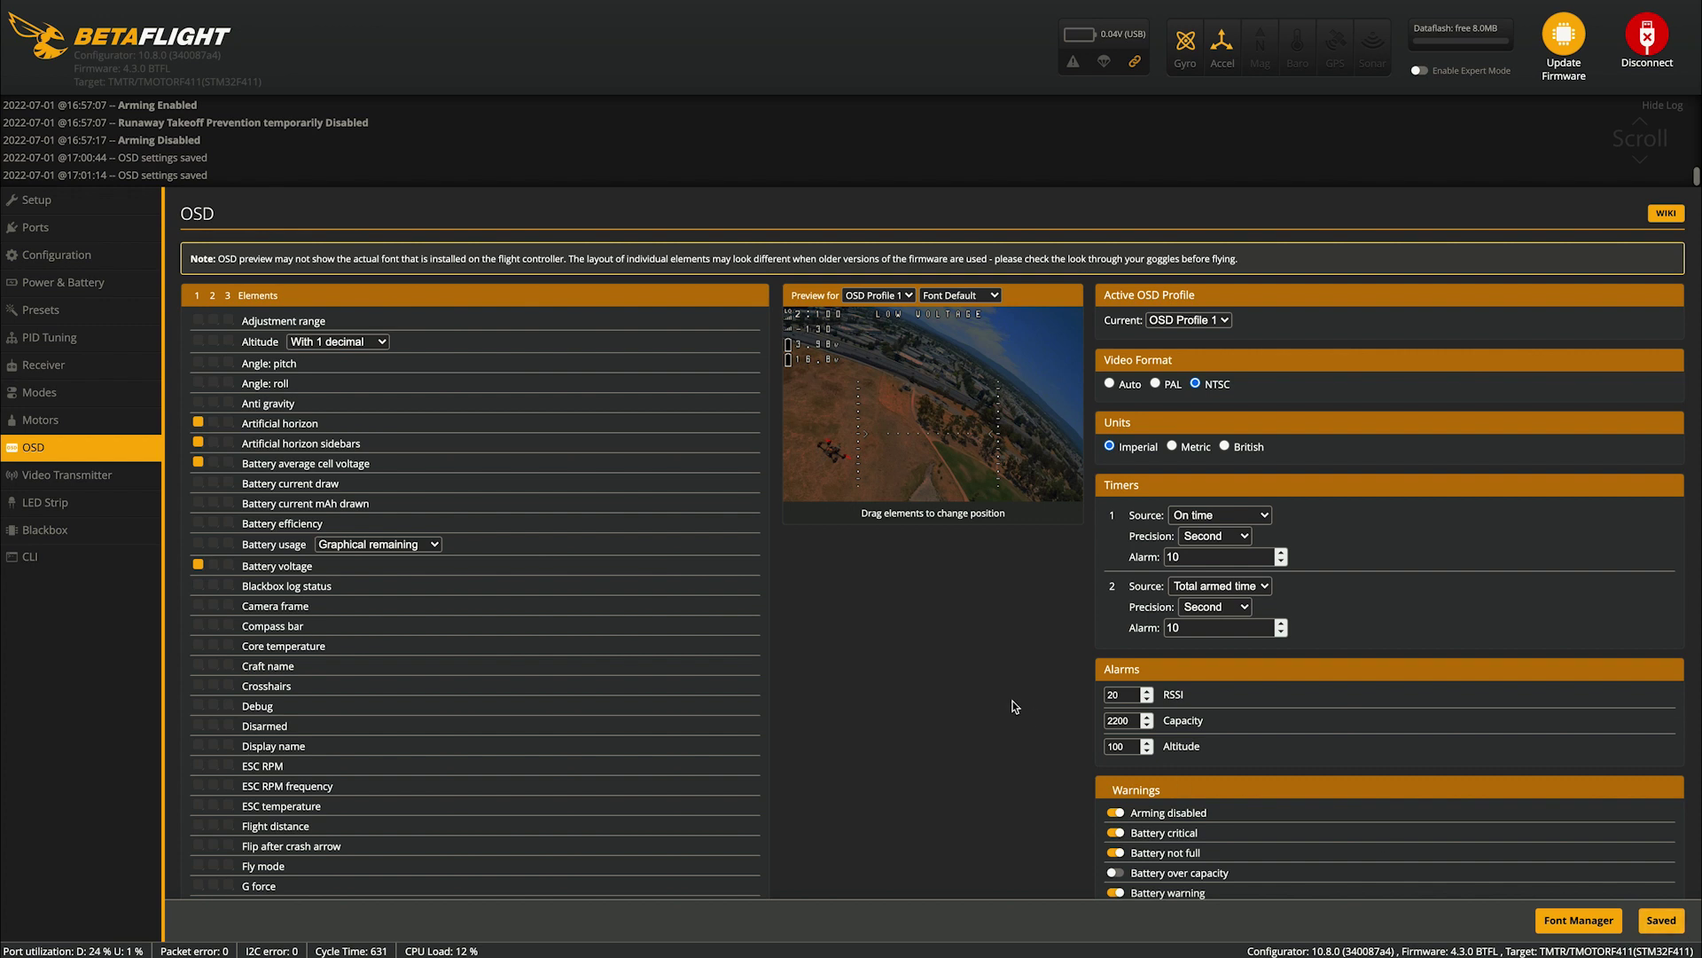
Open the Setup page with the calibration options
{"action": "left_click", "coordinate": [71, 199]}
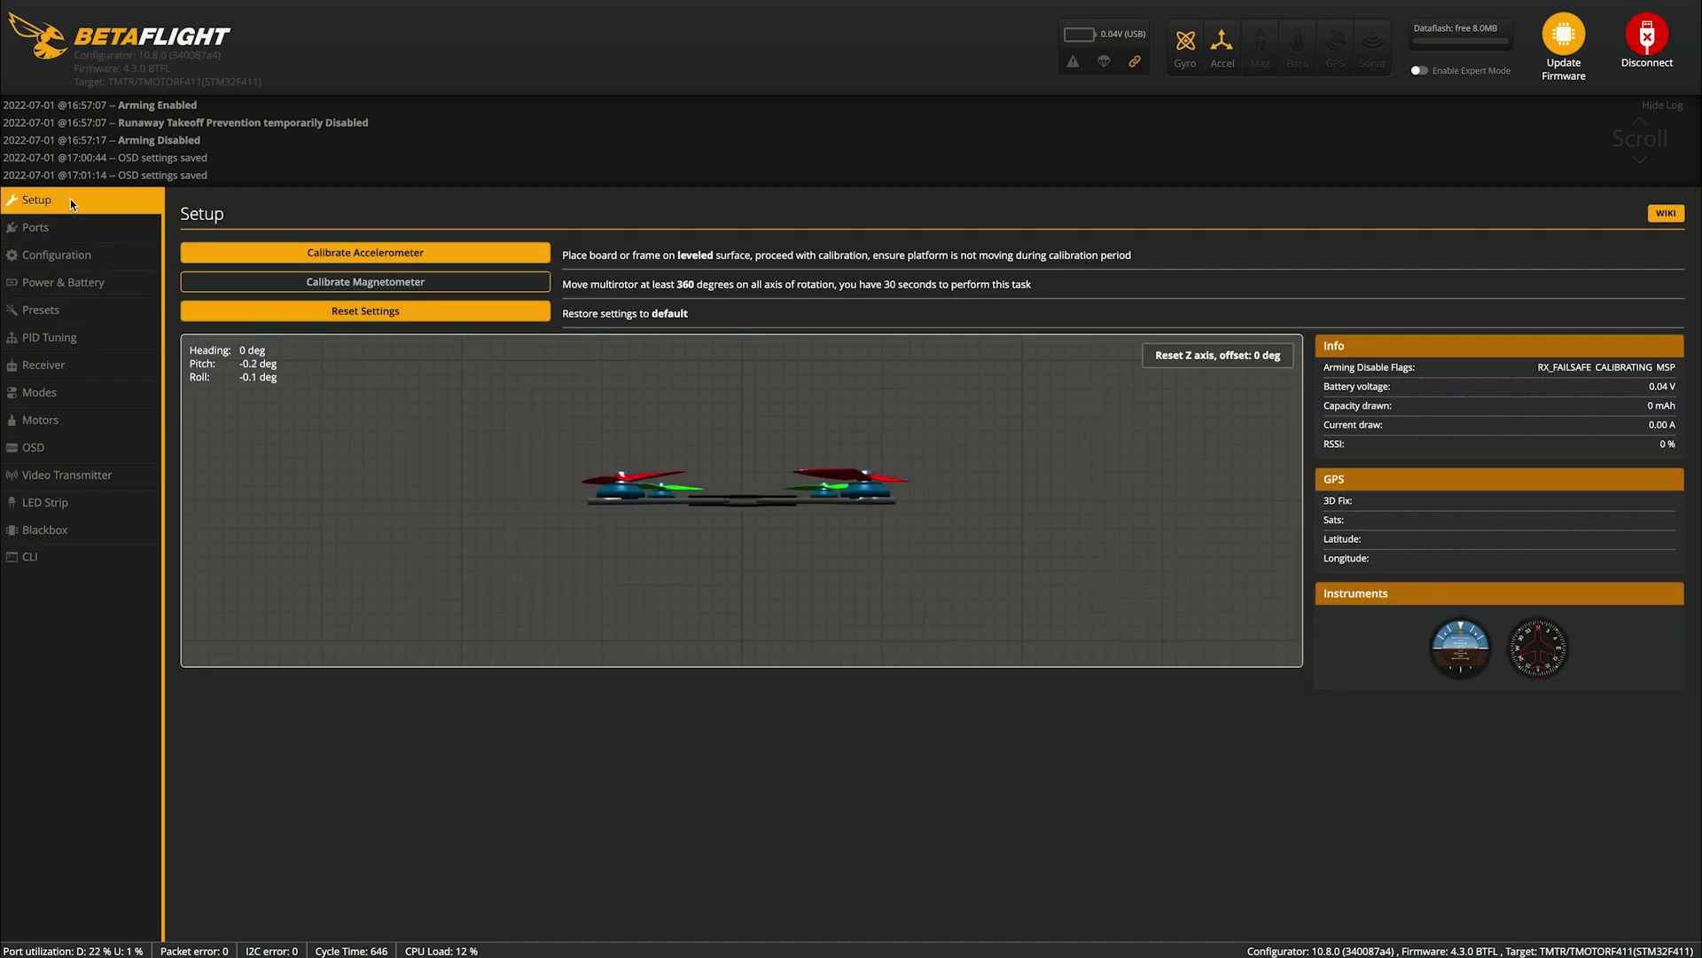